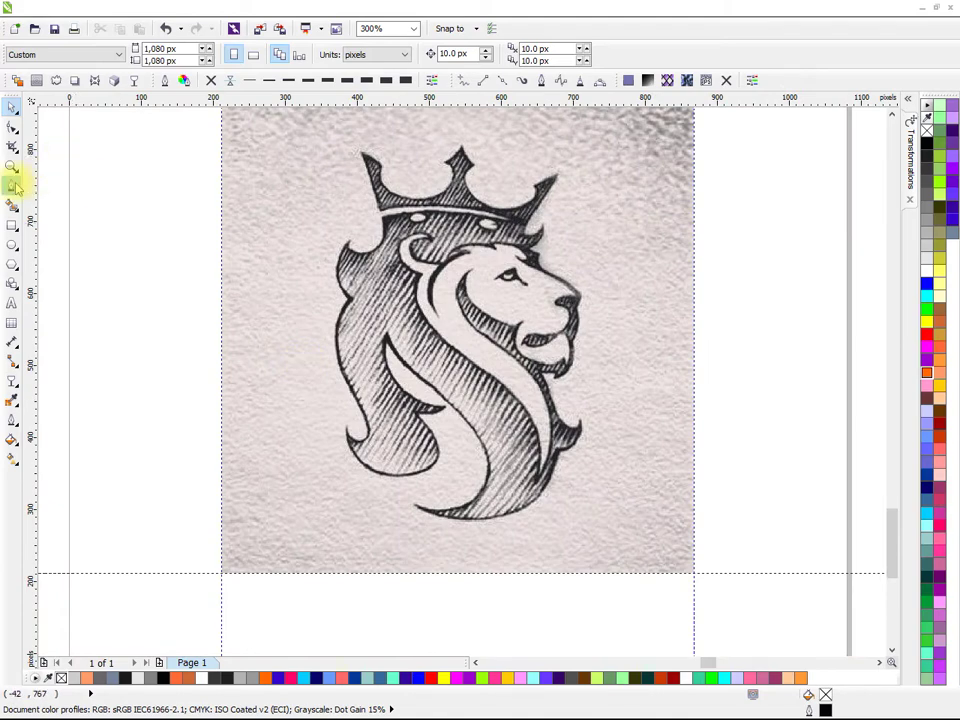
- Trace the crown's straight left edge and curved bottom edge with the Pen tool, ending at the lower right corner
left_click(13, 185)
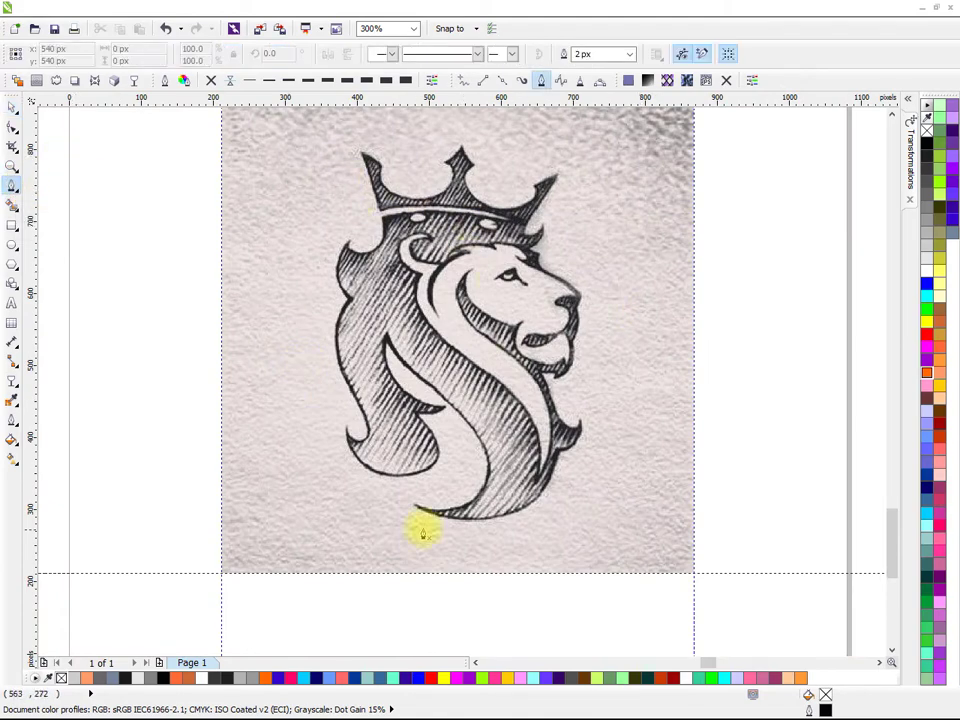
scroll(362, 153, "up", 1)
left_click(344, 144)
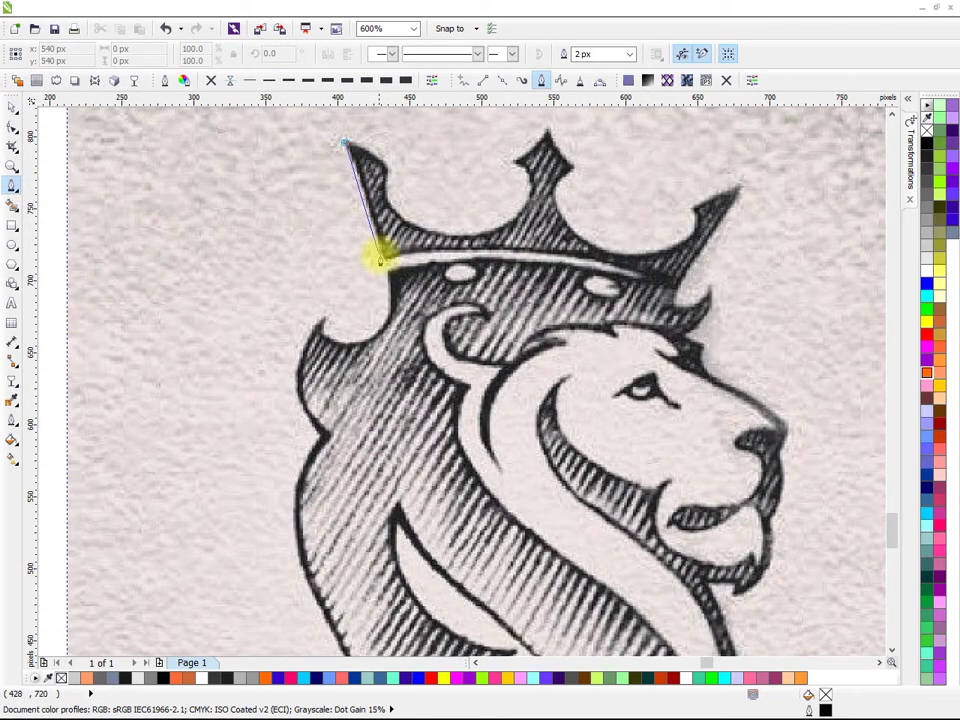
left_click(384, 262)
scroll(482, 268, "down", 1)
scroll(595, 253, "up", 2)
scroll(466, 248, "down", 2)
left_click(510, 250)
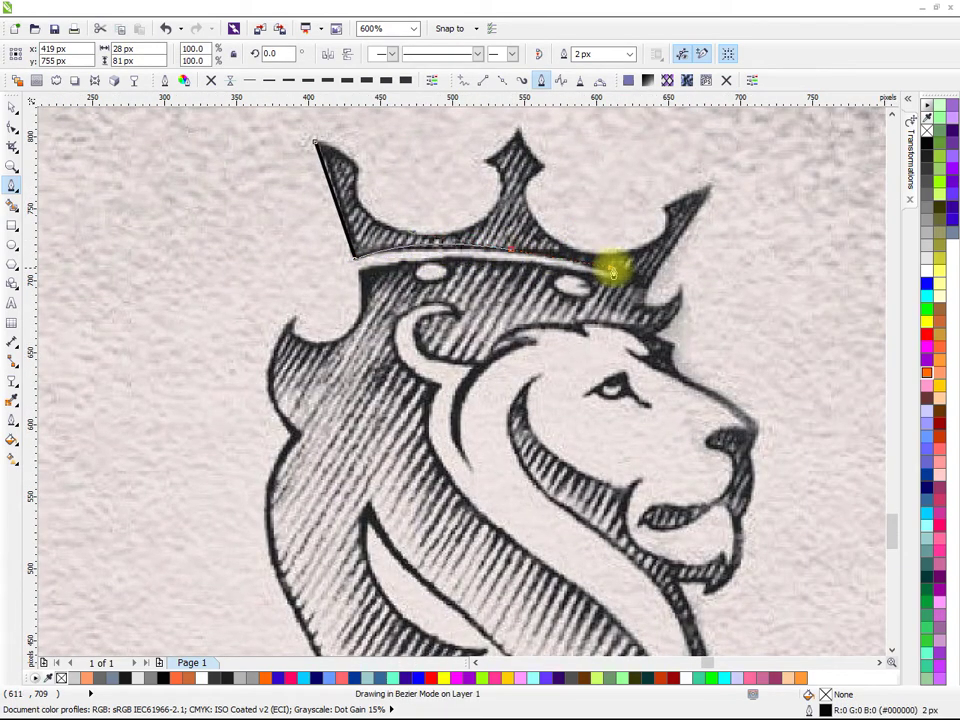
left_click_drag(627, 266, 640, 288)
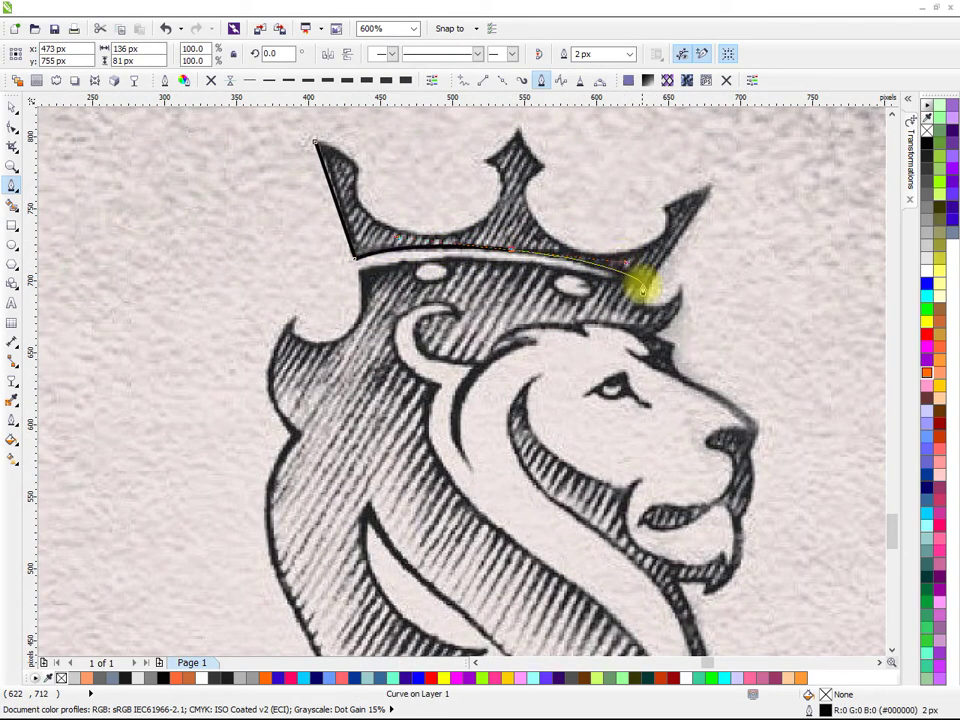
left_click(647, 288)
- Continue the crown outline around the right spike and into the dip beside it
left_click_drag(695, 224, 505, 310)
scroll(563, 236, "up", 1)
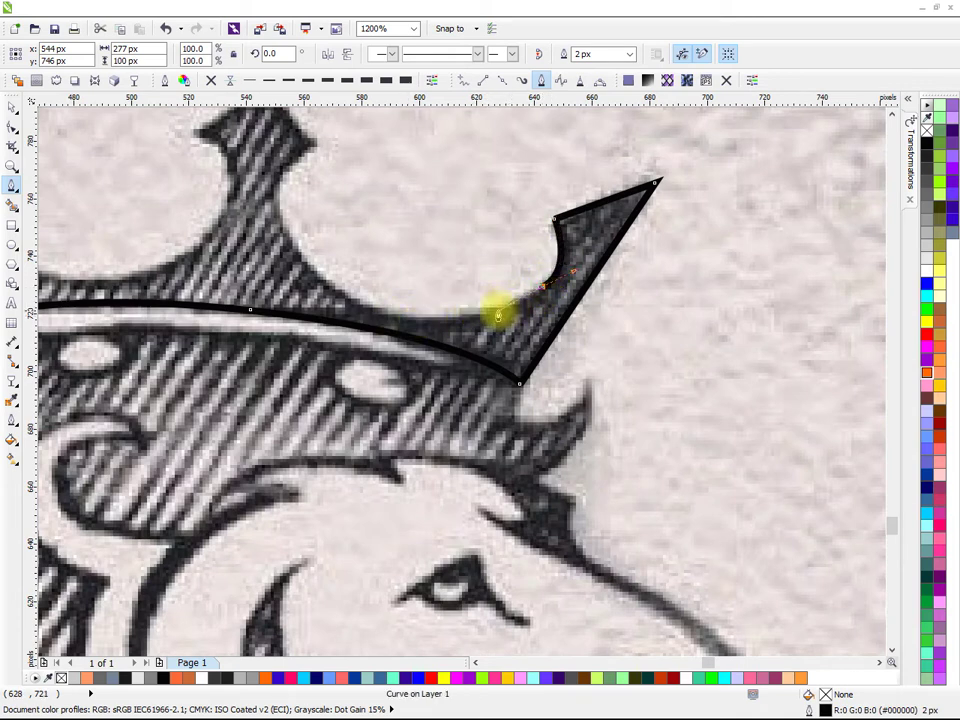
key("alt+Left")
left_click_drag(494, 318, 405, 287)
- Continue the crown outline along the right dip and up the right side of the middle spike to its tip
left_click(388, 250)
mouse_move(394, 228)
left_mouse_down()
mouse_move(431, 280)
mouse_move(414, 219)
mouse_move(444, 198)
mouse_move(495, 265)
left_mouse_up()
left_click(444, 192)
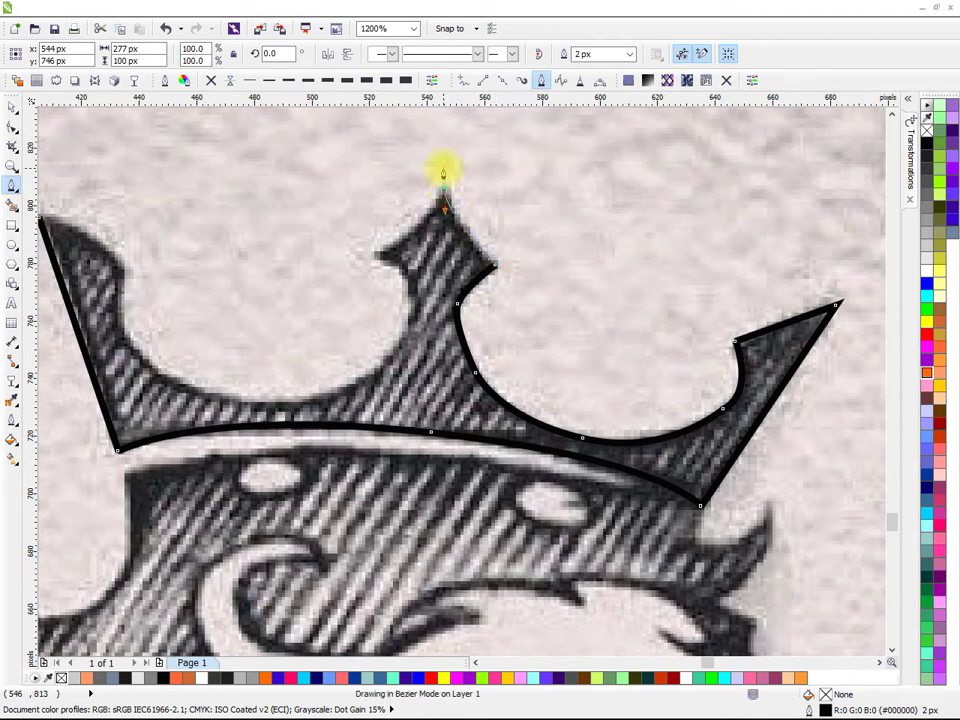
left_click_drag(443, 165, 443, 165)
left_click(444, 190, "alt")
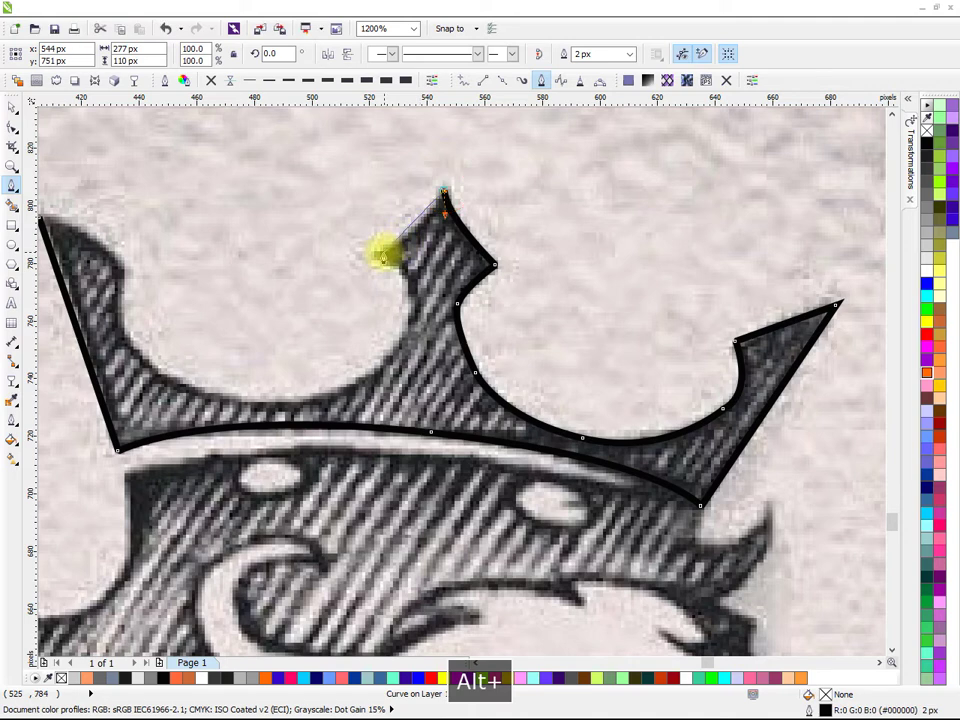
- Trace the left side of the crown's middle spike and curve the outline into the left dip
left_click_drag(380, 255, 372, 258)
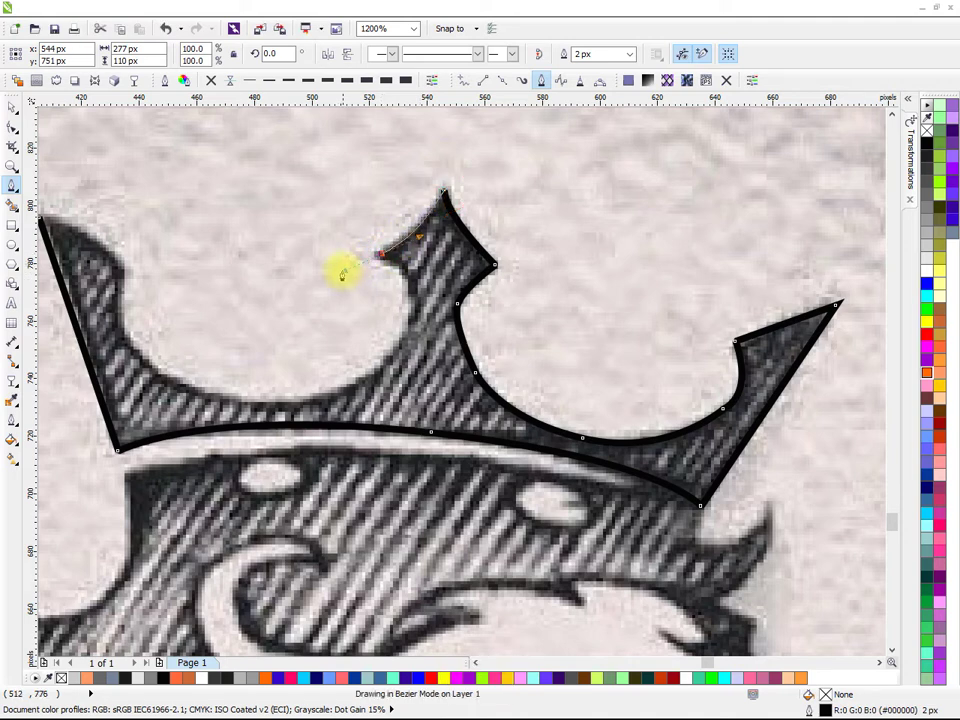
left_click(382, 254, "alt")
left_click_drag(413, 301, 593, 320)
left_click(392, 354)
left_click_drag(471, 373, 407, 362)
- Trace the left dip and close the crown outline at the left spike's tip, about 277 by 110 px overall
left_click(367, 341)
mouse_move(360, 300)
left_mouse_down()
mouse_move(413, 331)
mouse_move(366, 308)
mouse_move(374, 263)
mouse_move(437, 312)
left_mouse_up()
left_click(372, 258)
left_click_drag(340, 262, 447, 265)
scroll(381, 266, "down", 2)
scroll(534, 283, "up", 2)
scroll(534, 283, "down", 1)
left_click(11, 106)
scroll(417, 211, "down", 2)
scroll(470, 268, "up", 1)
left_click_drag(532, 334, 563, 364)
scroll(307, 208, "up", 1)
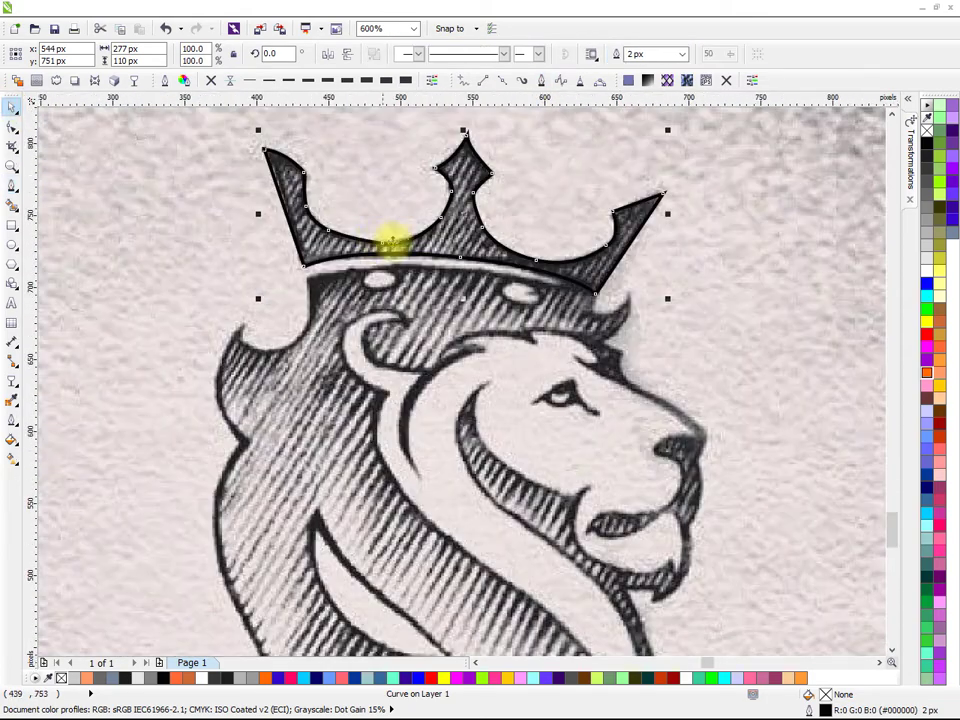
- Start the lion's outline with the Pen tool below the crown's left corner and trace the notch to the upper back tuft's tip
left_click(12, 187)
left_click_drag(553, 379, 533, 349)
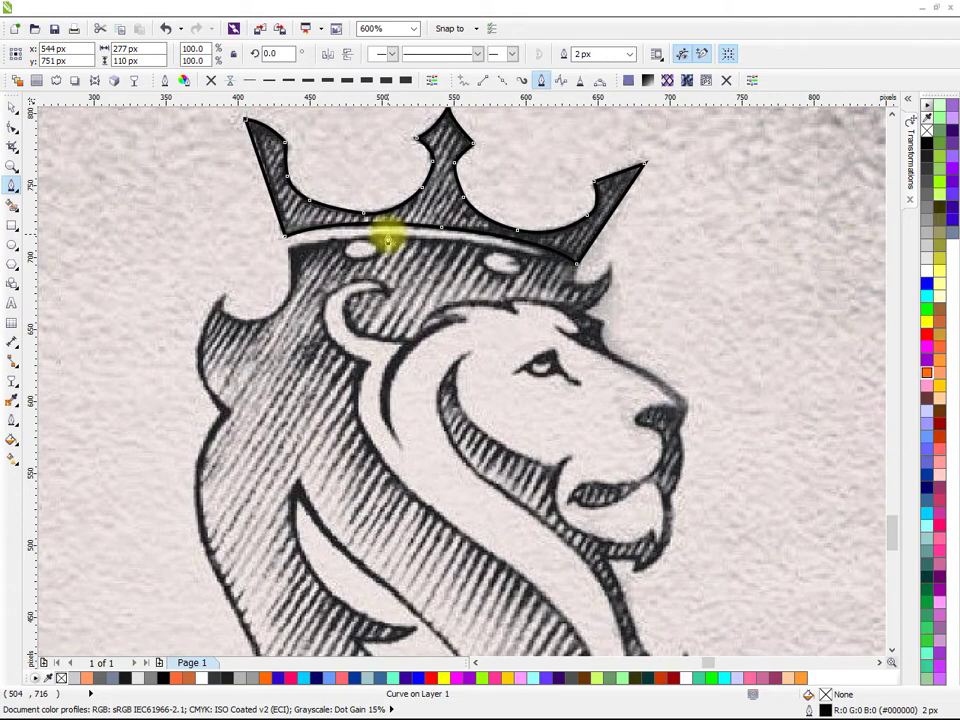
left_click(288, 248)
left_click_drag(435, 284, 527, 234)
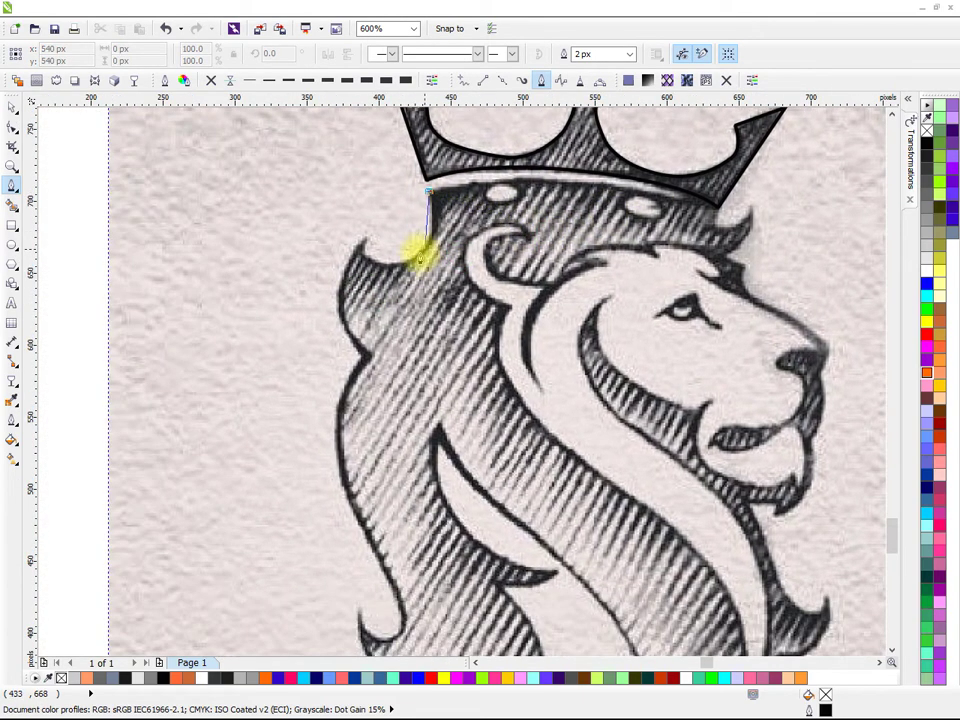
left_click_drag(407, 264, 366, 257)
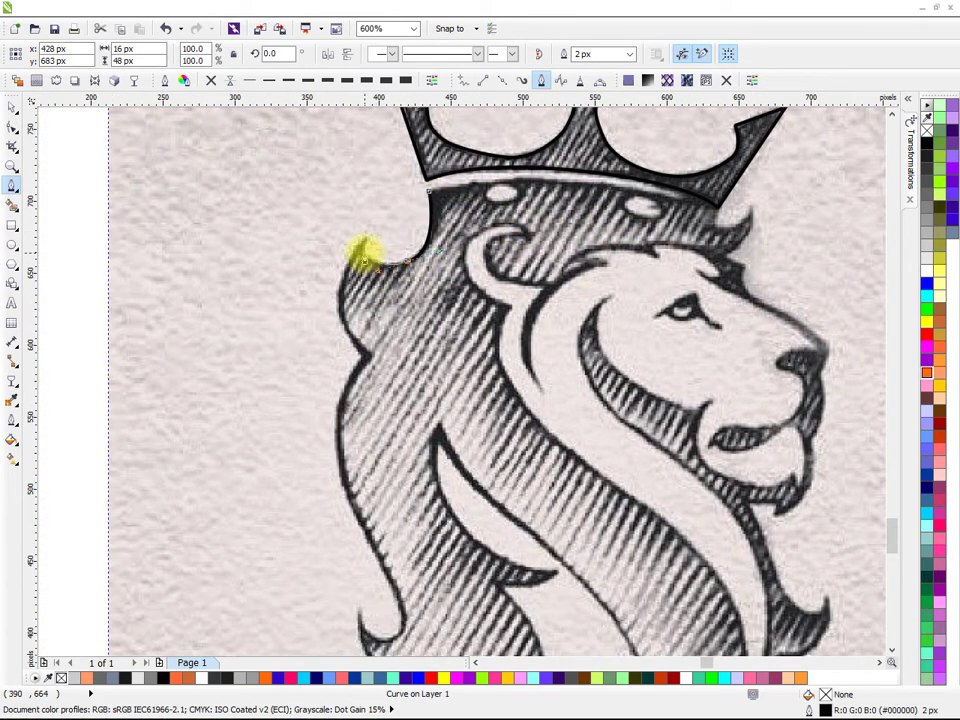
scroll(362, 252, "up", 2)
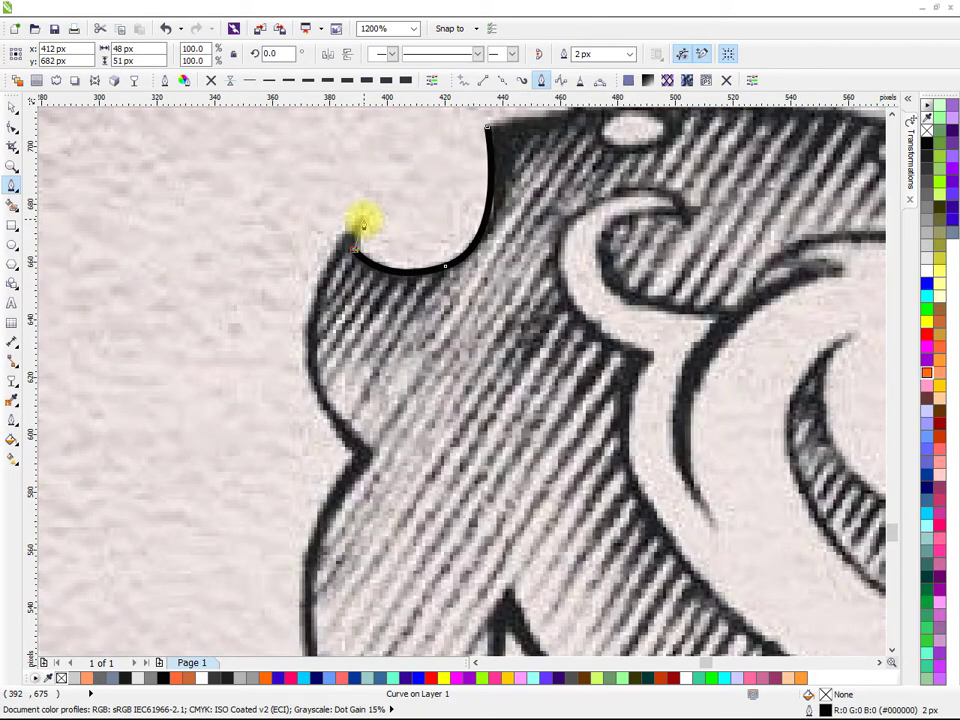
left_click(363, 221, "alt")
- Trace the upper back tuft down to the mane's indentation and curve the outline onto the back edge
left_click_drag(311, 347, 353, 341)
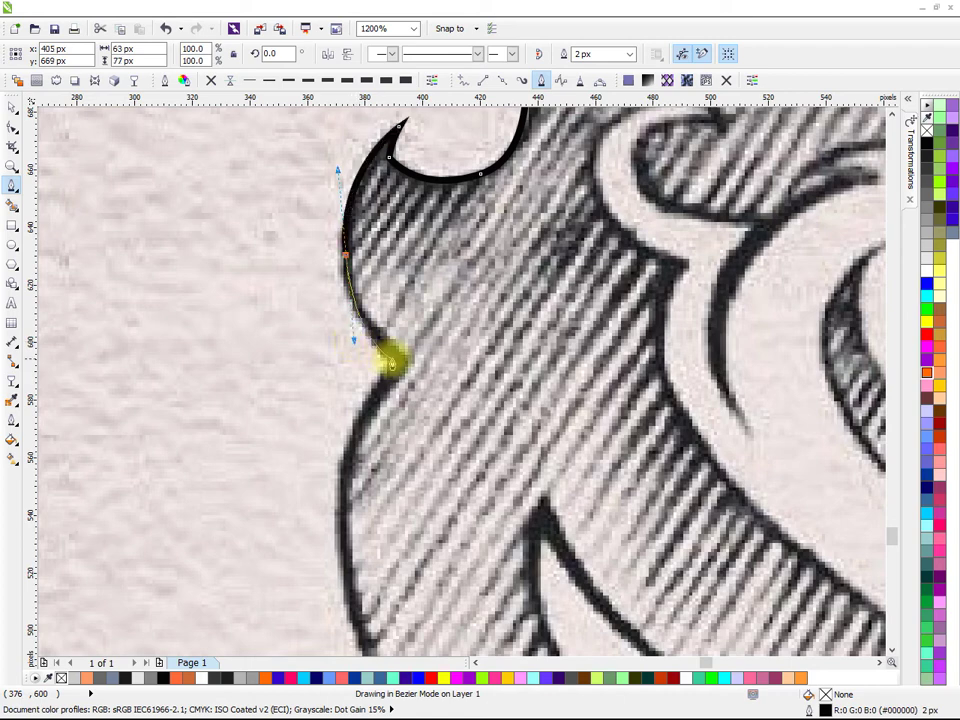
left_click(399, 363)
left_click_drag(337, 485, 354, 328)
key("alt+Down")
key("alt+Left")
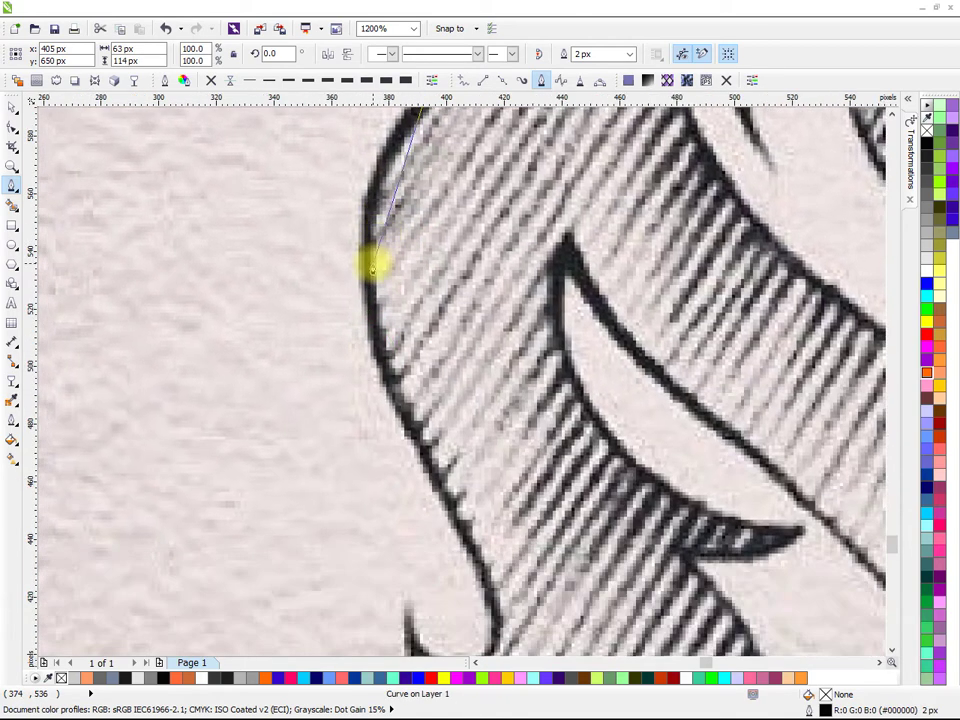
scroll(365, 263, "down", 2)
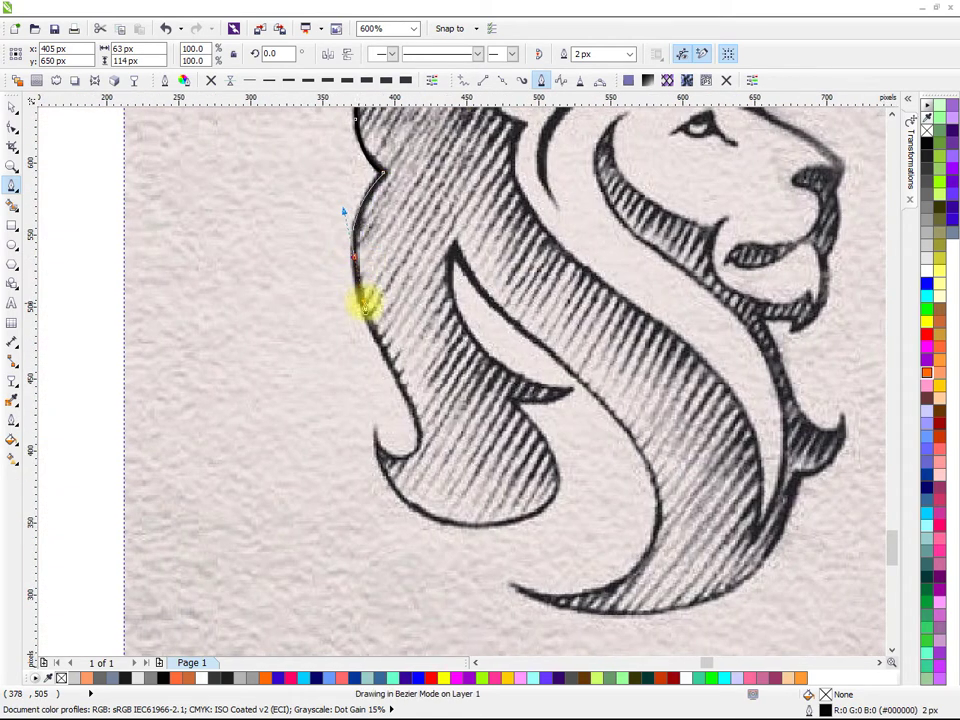
- Trace the mane's long back edge down and around the small hook to the tip of the lower lock
left_click_drag(366, 303, 378, 340)
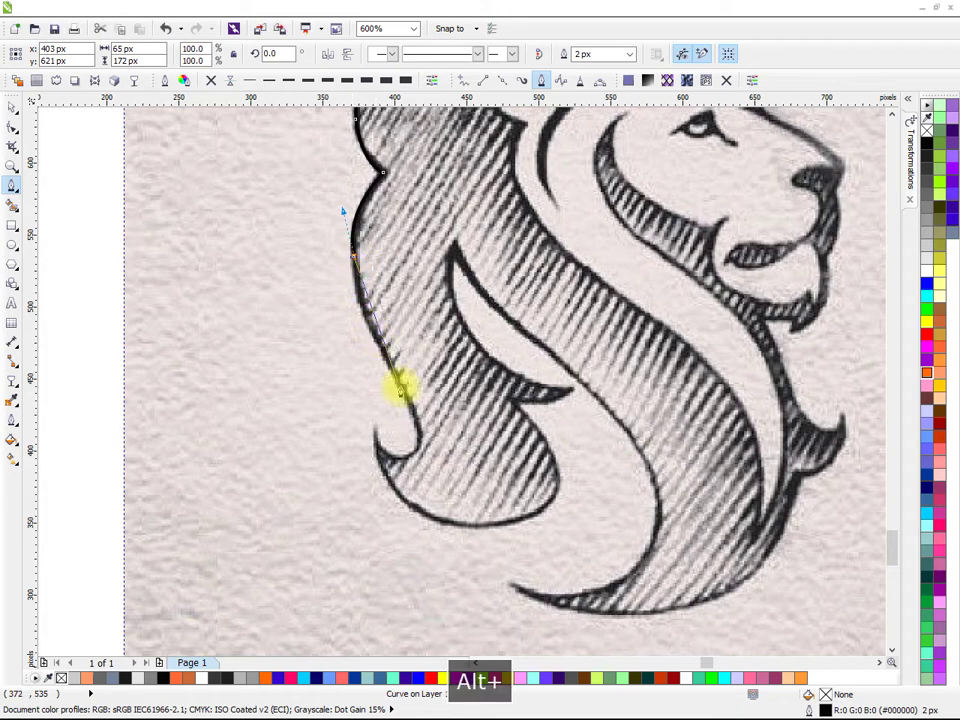
left_click_drag(400, 392, 438, 443)
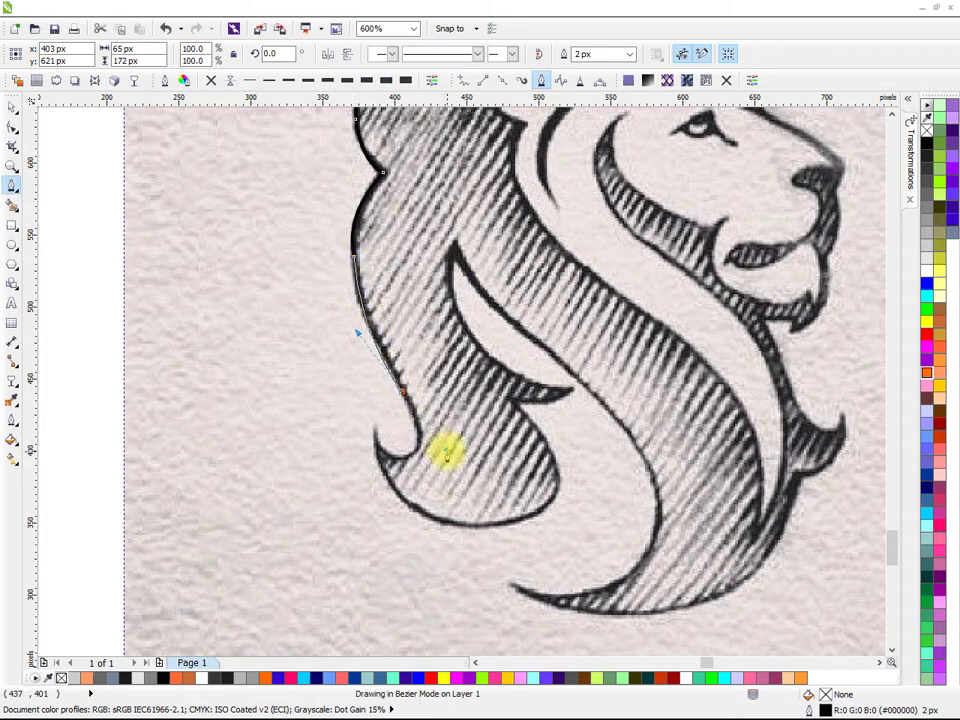
left_click_drag(451, 478, 446, 470)
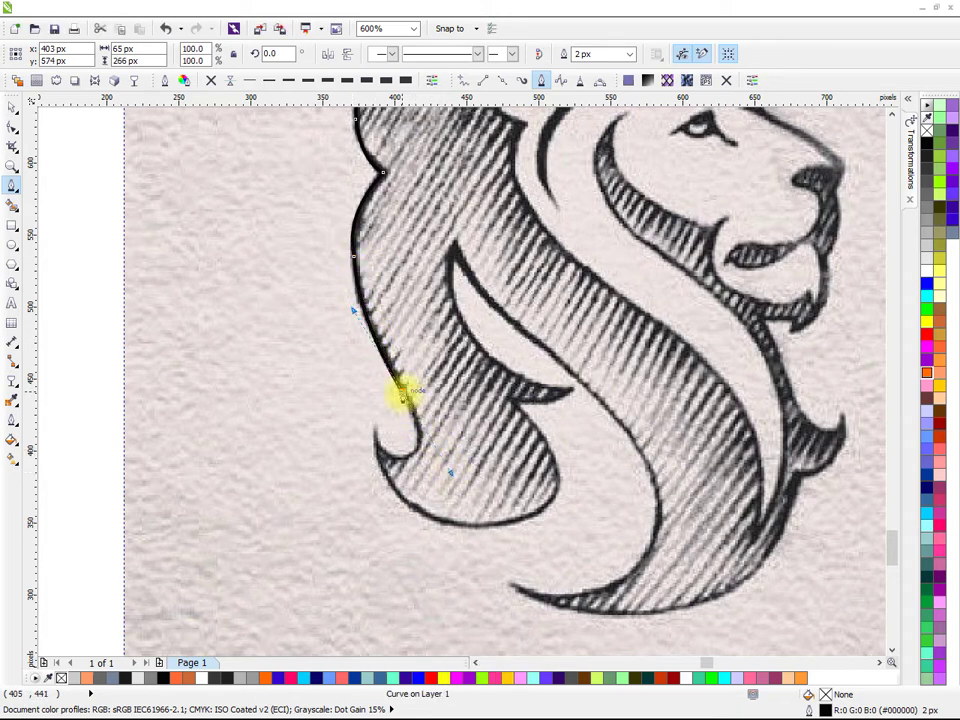
scroll(445, 411, "up", 2)
left_click_drag(413, 317, 375, 339)
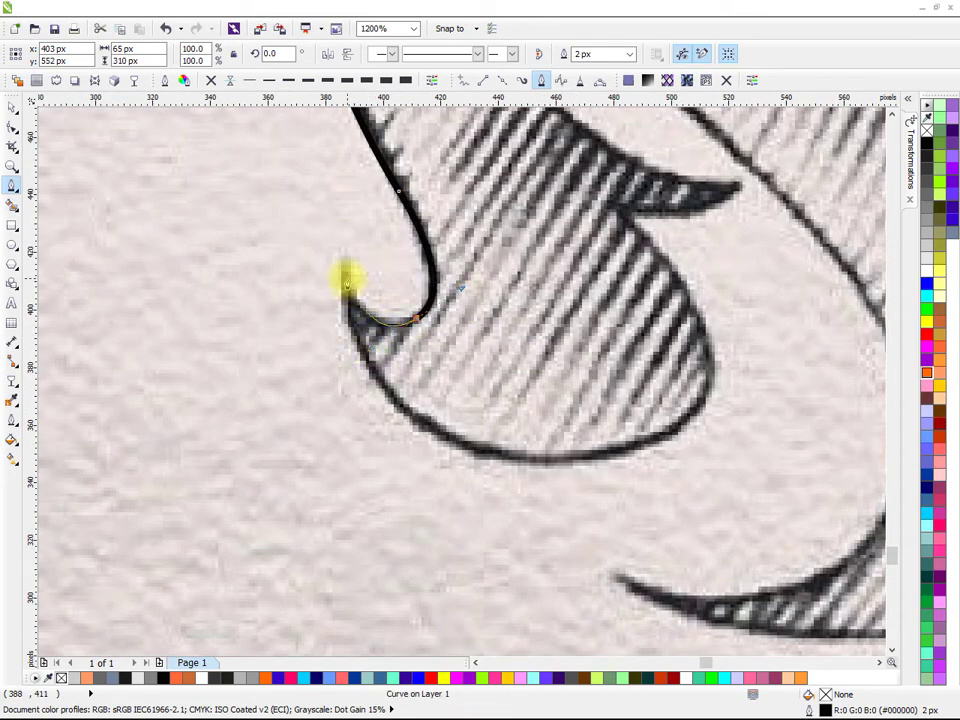
left_click_drag(344, 270, 343, 268)
- Trace the rounded bottom and right side of the lower mane lock up to the base of the small pointed tuft
key("alt+Right")
key("alt+Down")
mouse_move(375, 362)
left_mouse_down()
mouse_move(507, 388)
mouse_move(541, 428)
left_mouse_up()
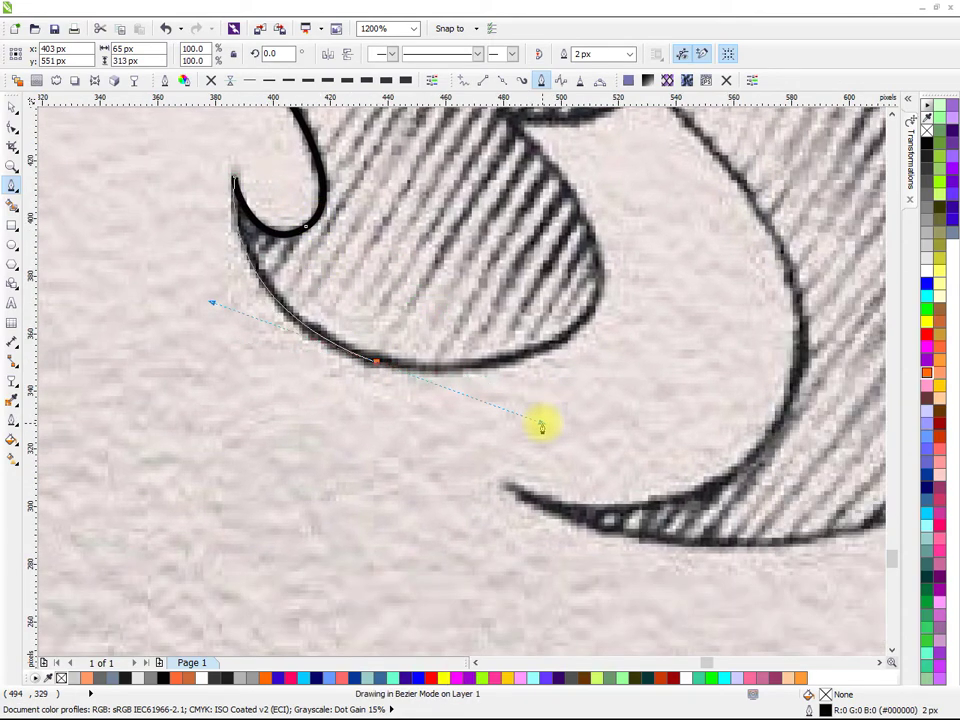
left_click(603, 281)
key("alt+Up")
key("alt+Up")
left_click_drag(509, 260, 407, 178)
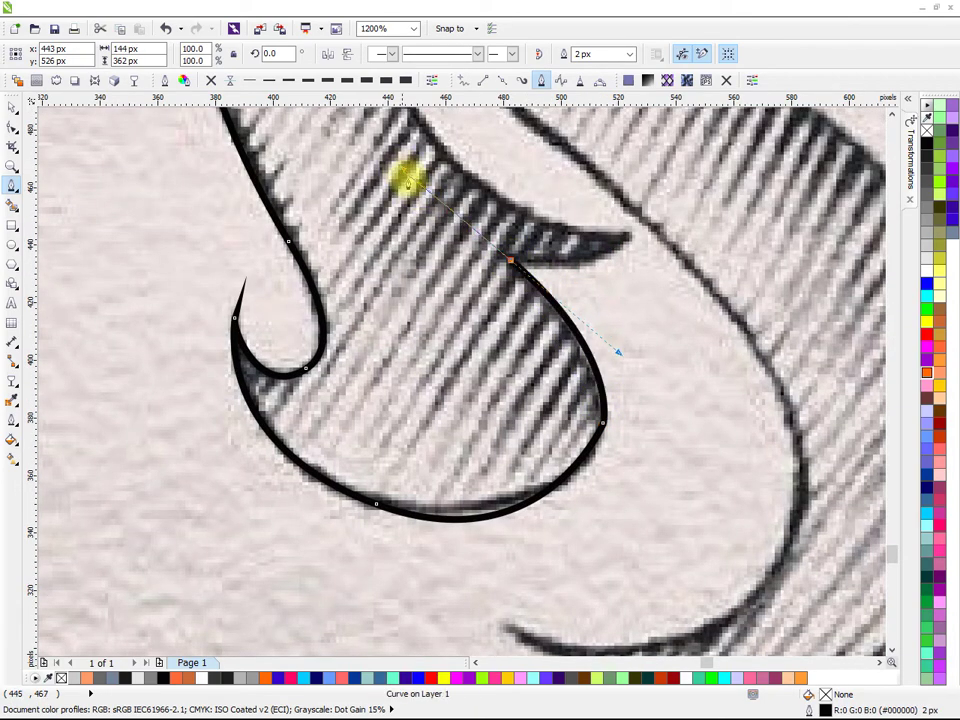
- Trace the small pointed tuft and the inner edge above it up to the peak of the gap in the mane
left_click(631, 234)
left_click_drag(631, 234, 657, 189)
left_click(628, 236, "alt")
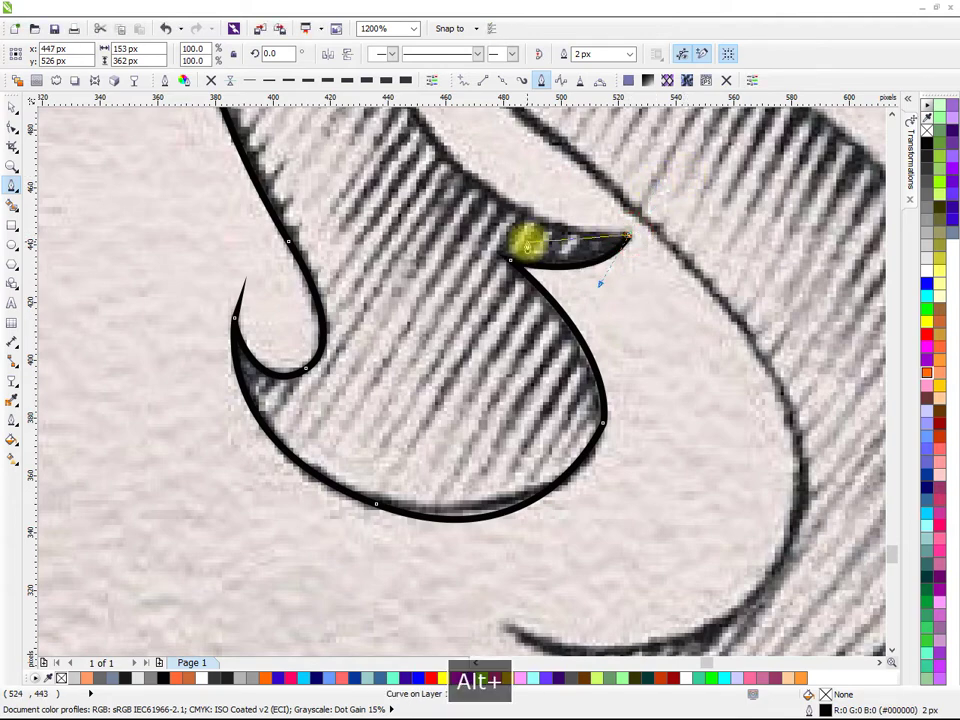
scroll(526, 240, "down", 1)
left_click_drag(609, 334, 585, 303)
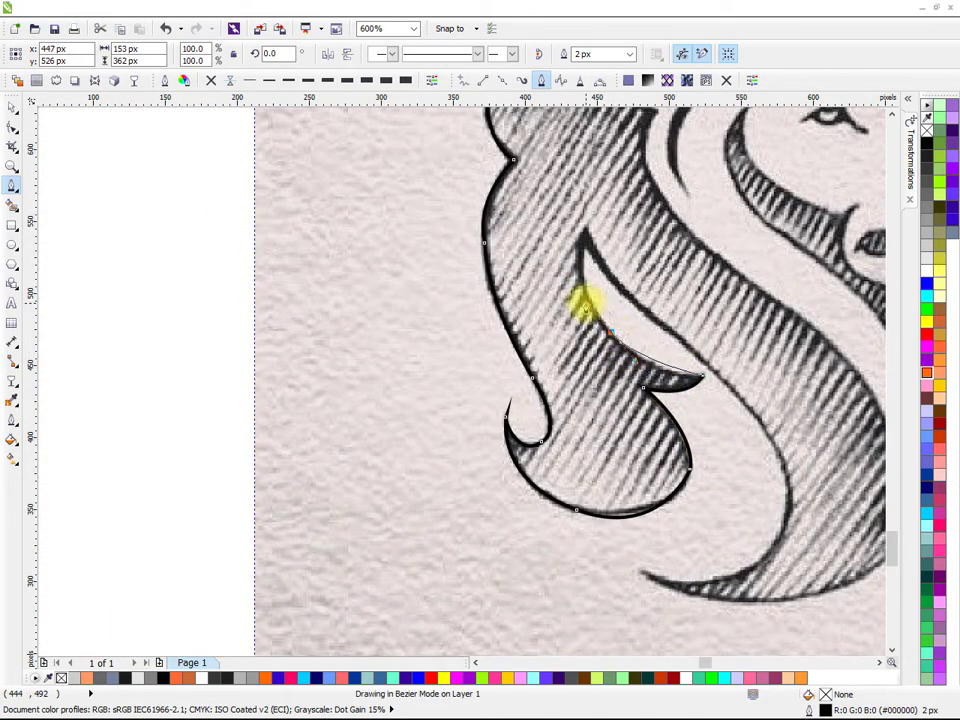
mouse_move(581, 273)
left_mouse_down()
mouse_move(589, 223)
mouse_move(760, 424)
left_mouse_up()
double_click(585, 232)
- Trace the long inner edge of the large mane strand from the gap's peak down to the pointed bottom tip
key("alt+Down")
key("alt+Right")
left_click(704, 350, "alt")
key("alt+Down")
key("alt+Right")
left_click_drag(668, 328, 641, 378)
left_click(555, 362)
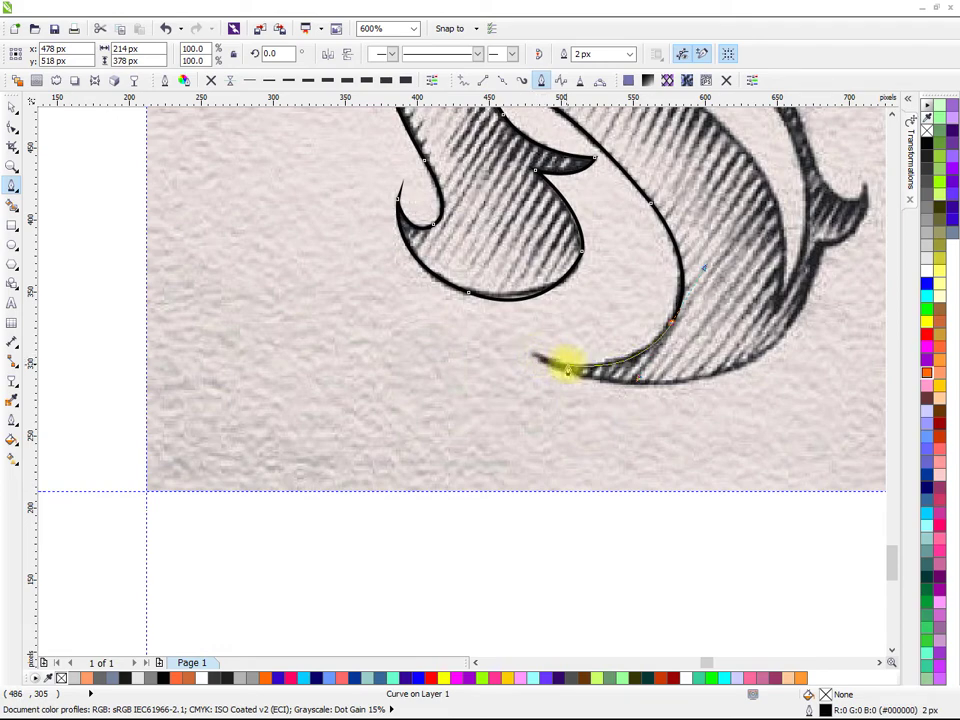
left_click(549, 363)
- Trace the large strand's bottom curve from the pointed tip up to the tip of the chest tuft
left_click_drag(715, 381, 584, 330)
left_click(575, 226)
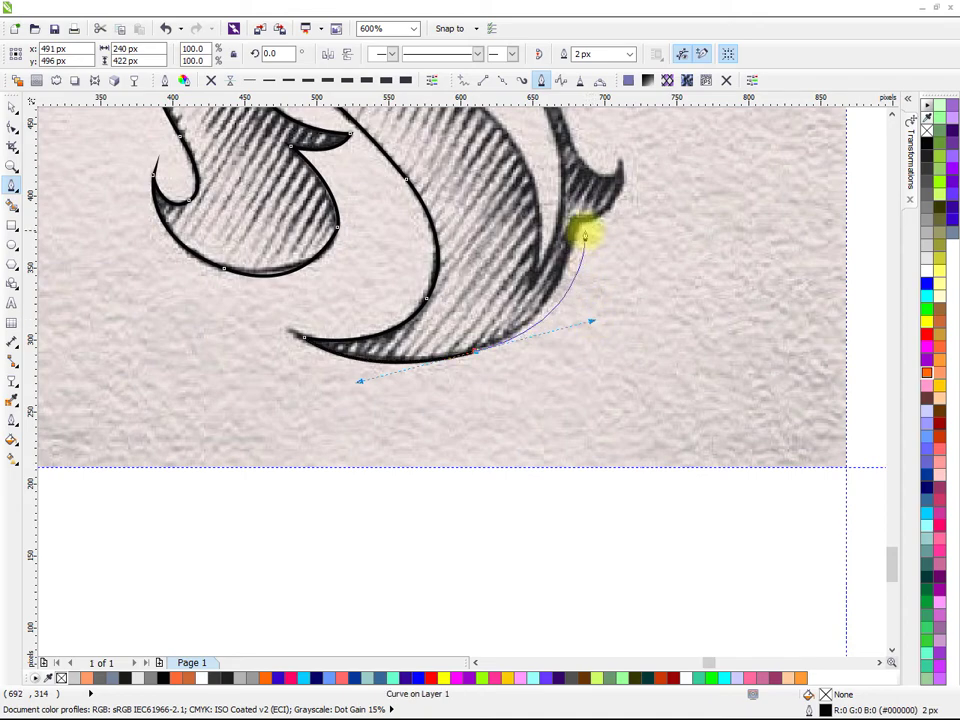
left_click_drag(601, 230, 500, 328)
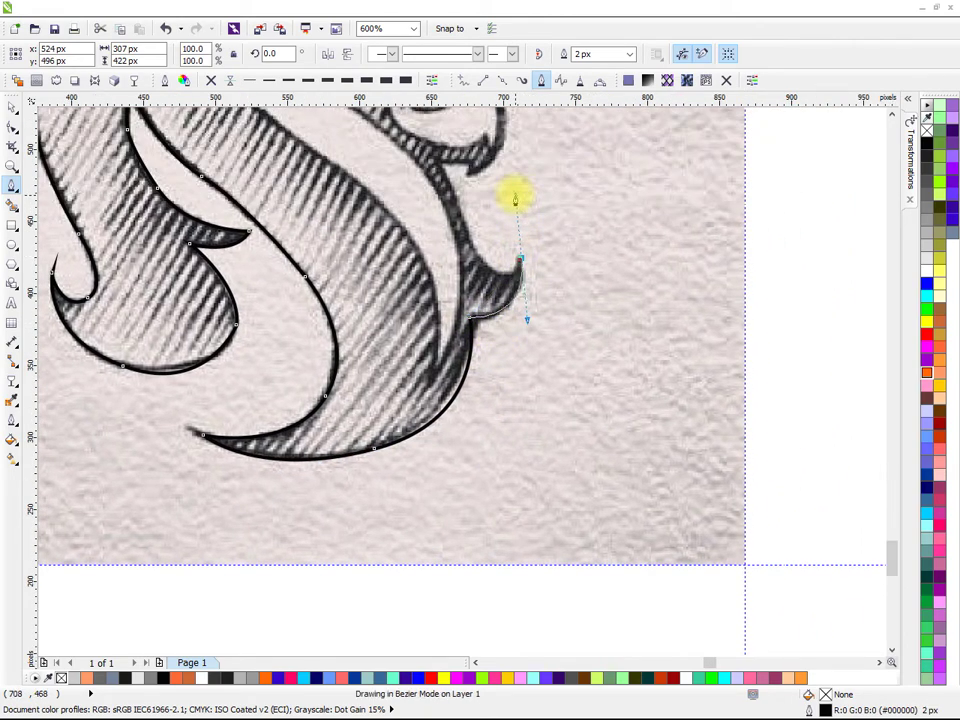
left_click_drag(515, 195, 515, 196)
left_click(521, 258, "alt")
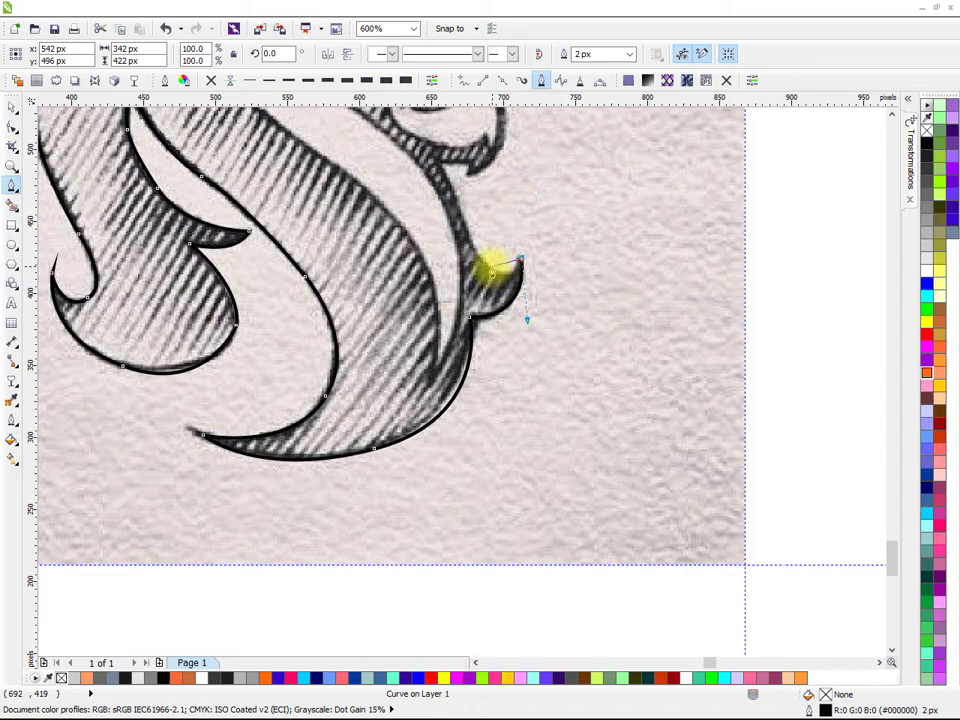
- Trace the chest tuft's inner curve and the throat edge up to the underside of the jaw
mouse_move(492, 270)
left_mouse_down()
mouse_move(464, 242)
mouse_move(538, 343)
left_mouse_up()
left_click(467, 226)
left_click(505, 270)
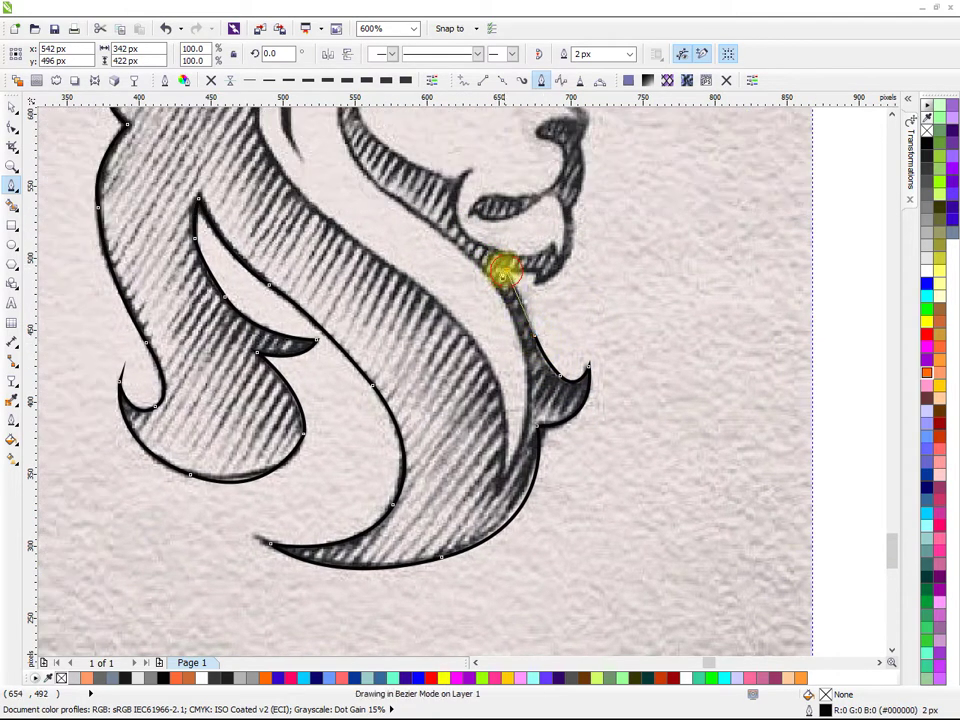
left_click_drag(494, 262, 499, 267)
- Trace the jaw's underside and the beard tip, continuing the outline up the front of the chin
scroll(532, 283, "up", 1)
left_click(536, 251)
left_click_drag(531, 273, 476, 341)
left_click(532, 273, "alt")
mouse_move(505, 275)
left_mouse_down()
mouse_move(534, 209)
mouse_move(470, 135)
mouse_move(482, 133)
left_mouse_up()
left_click(503, 277, "alt")
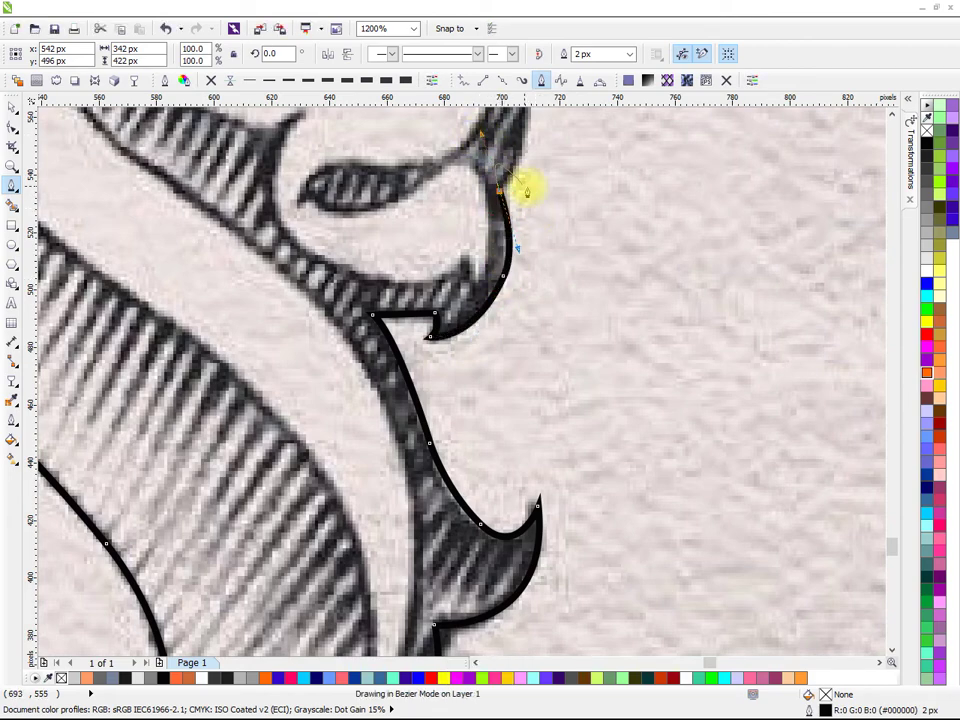
- Trace the front of the muzzle from the mouth corner up to just below the nose
left_click_drag(521, 191, 477, 341)
left_click(456, 340, "alt")
mouse_move(492, 269)
left_mouse_down()
mouse_move(474, 340)
mouse_move(461, 253)
mouse_move(462, 285)
left_mouse_up()
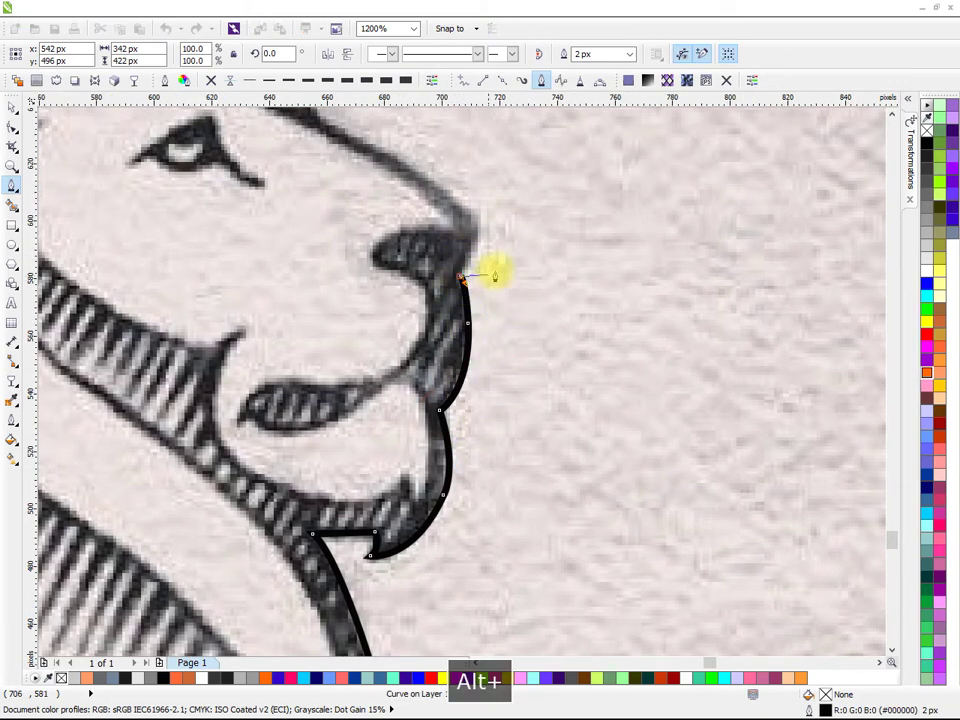
scroll(470, 295, "up", 2)
- Trace the nose tip and the bridge of the nose up to the notched tuft at the forehead
left_click_drag(463, 300, 597, 412)
left_click(439, 272, "alt")
left_click_drag(475, 345, 540, 363)
left_click(454, 276)
scroll(473, 346, "up", 1)
- Trace the curved hair tuft above the forehead back to the crown's lower right corner
left_click_drag(508, 292, 498, 223)
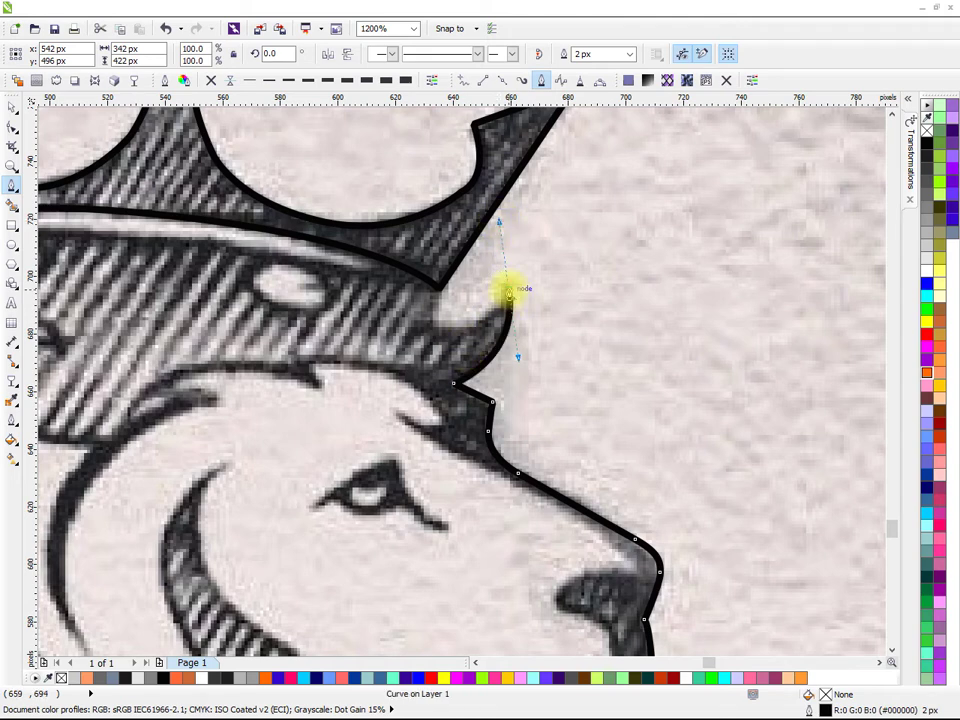
mouse_move(452, 327)
left_mouse_down()
mouse_move(429, 317)
mouse_move(437, 297)
mouse_move(575, 458)
left_mouse_up()
left_click(432, 296)
left_click_drag(452, 435, 746, 395)
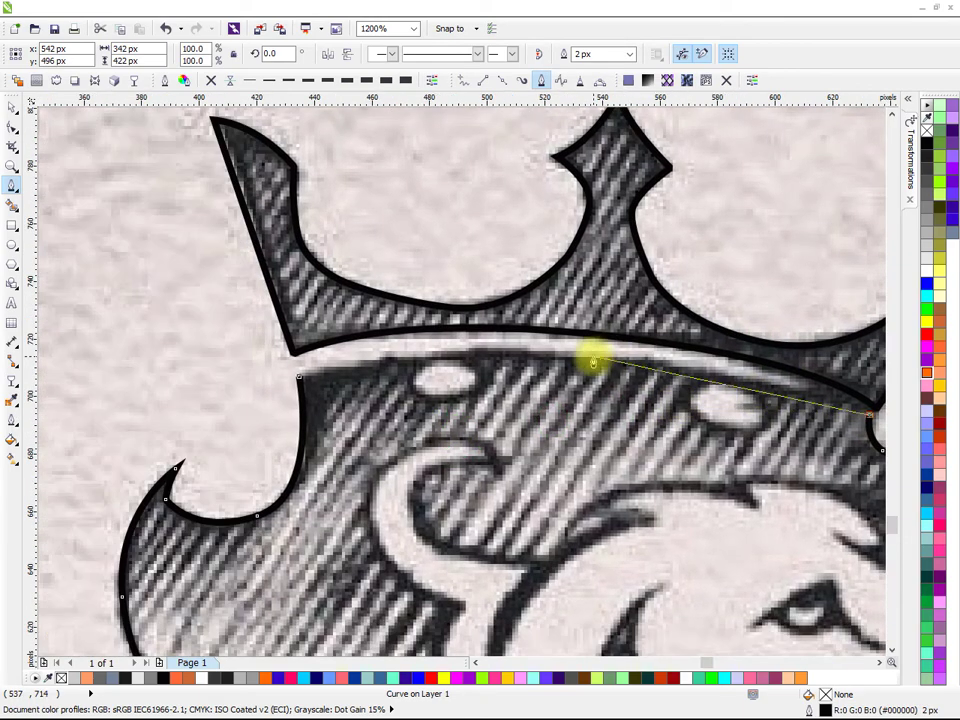
- Trace the edge beneath the crown's band and close the lion's outline, about 342 by 430 px overall
left_click(604, 357)
left_click_drag(604, 357, 478, 362)
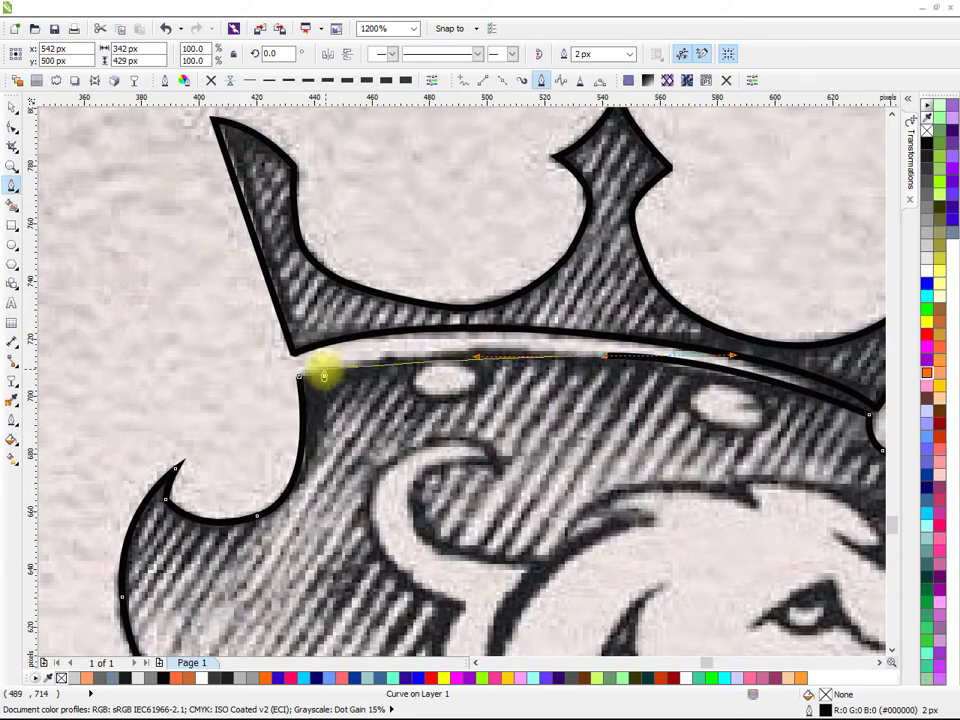
left_click_drag(298, 375, 453, 347)
scroll(470, 370, "down", 3)
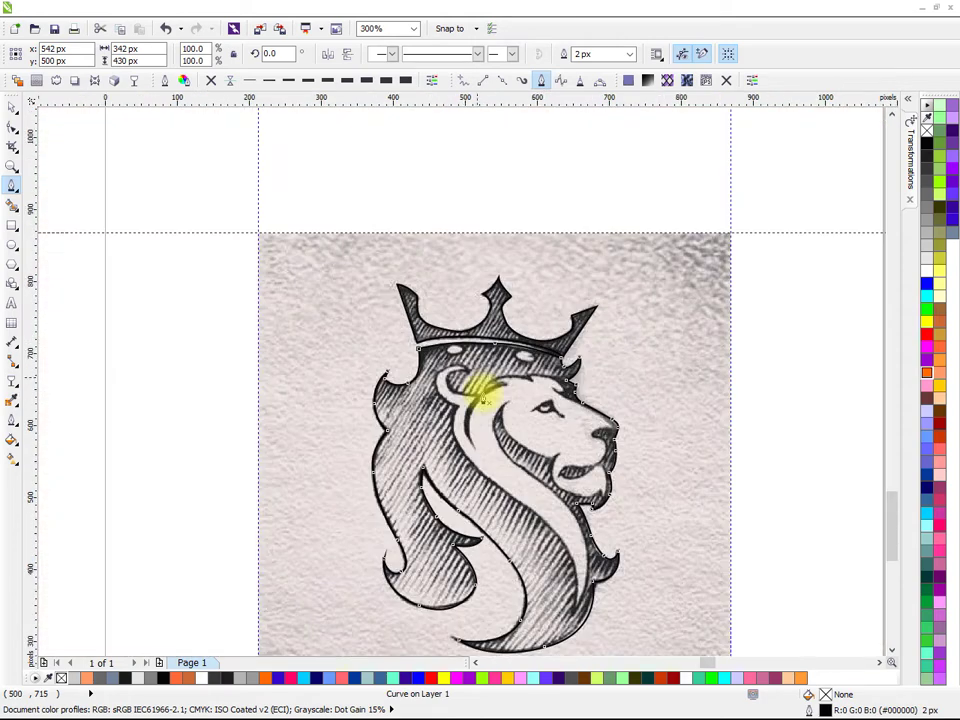
- Draw an ellipse about 23 by 13 px over the left light spot beneath the crown's band
left_click(11, 106)
scroll(495, 366, "down", 3)
left_click(726, 347)
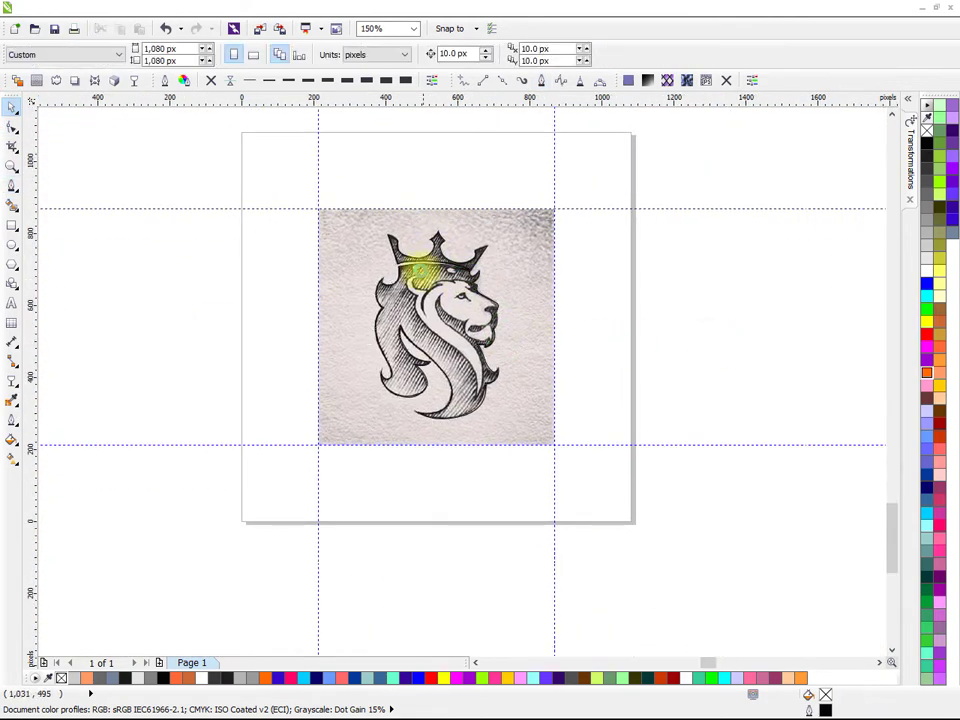
scroll(441, 268, "up", 4)
left_click(12, 244)
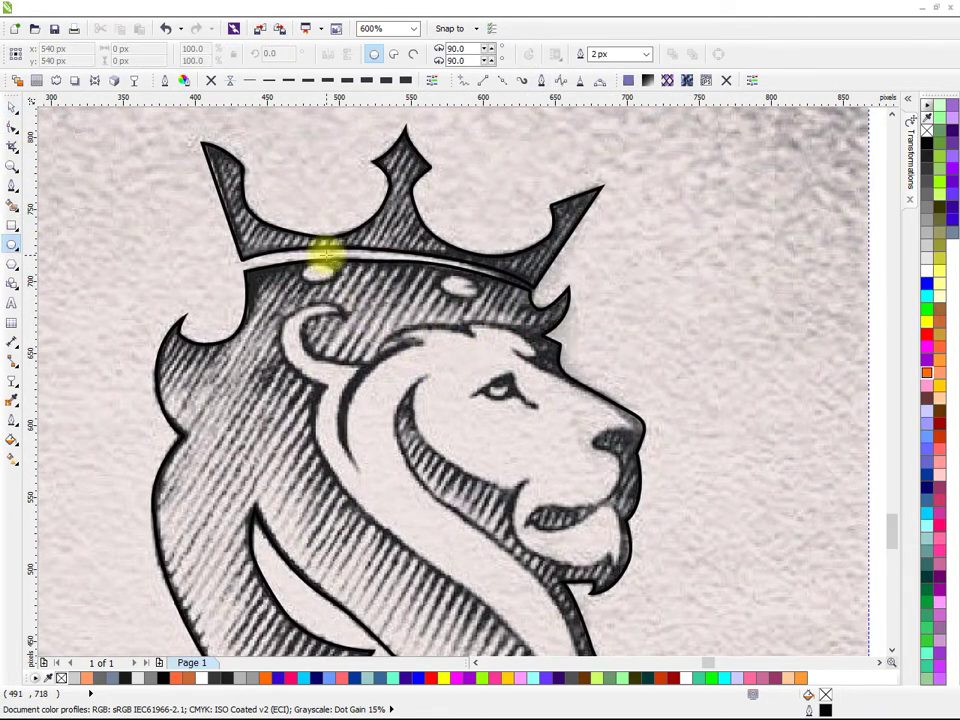
scroll(317, 253, "up", 2)
left_click_drag(270, 258, 338, 292)
- Copy the ellipse onto the right light spot beneath the crown and rotate the copy to 347.3 degrees
left_click(12, 107)
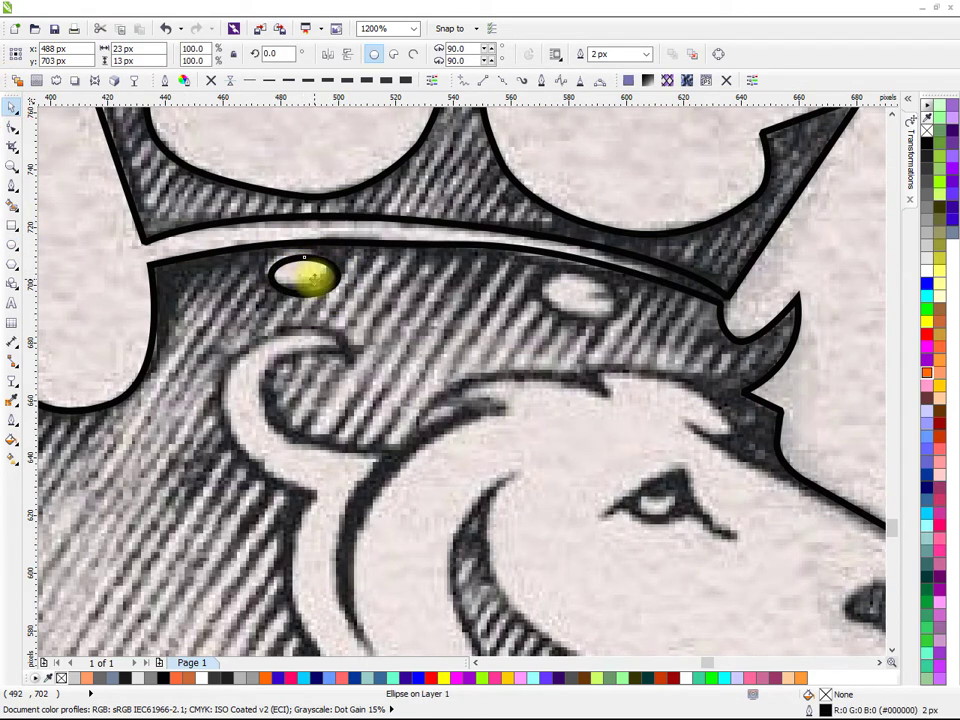
scroll(311, 272, "up", 2)
scroll(311, 265, "down", 2)
left_click_drag(311, 280, 562, 343)
scroll(559, 298, "up", 2)
left_click(560, 299)
left_click_drag(520, 286, 528, 293)
scroll(495, 253, "down", 2)
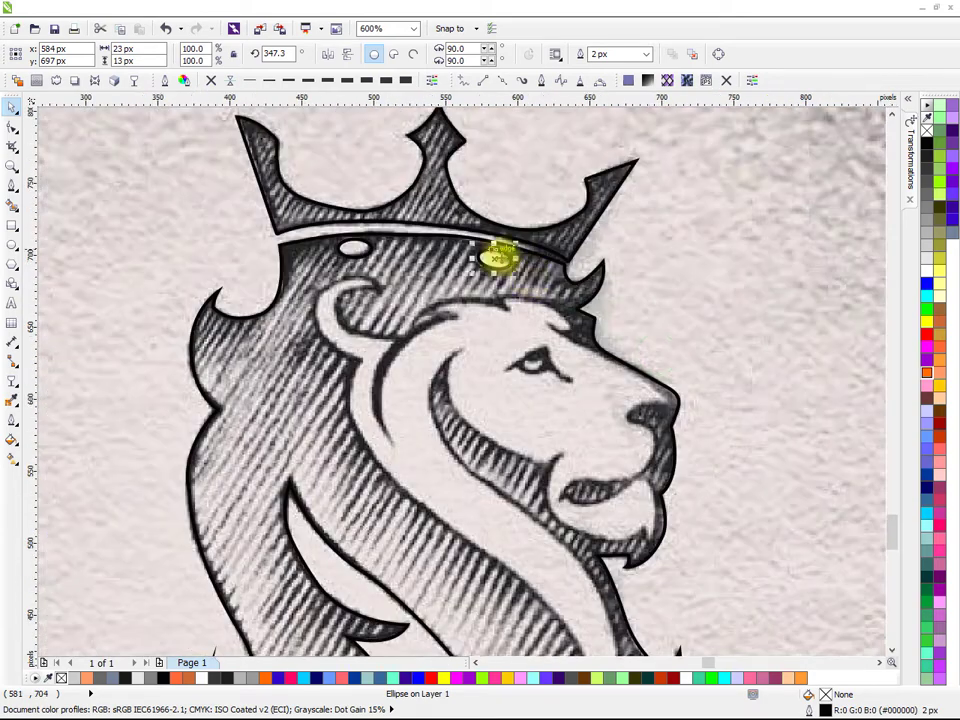
scroll(490, 252, "up", 1)
scroll(420, 235, "down", 1)
left_click(567, 235)
scroll(390, 222, "down", 1)
left_click(718, 302)
- Start a new outline at the forehead notch and trace the brow hair back to its junction, then out to the lower strand's tip
scroll(378, 237, "up", 1)
scroll(378, 237, "down", 3)
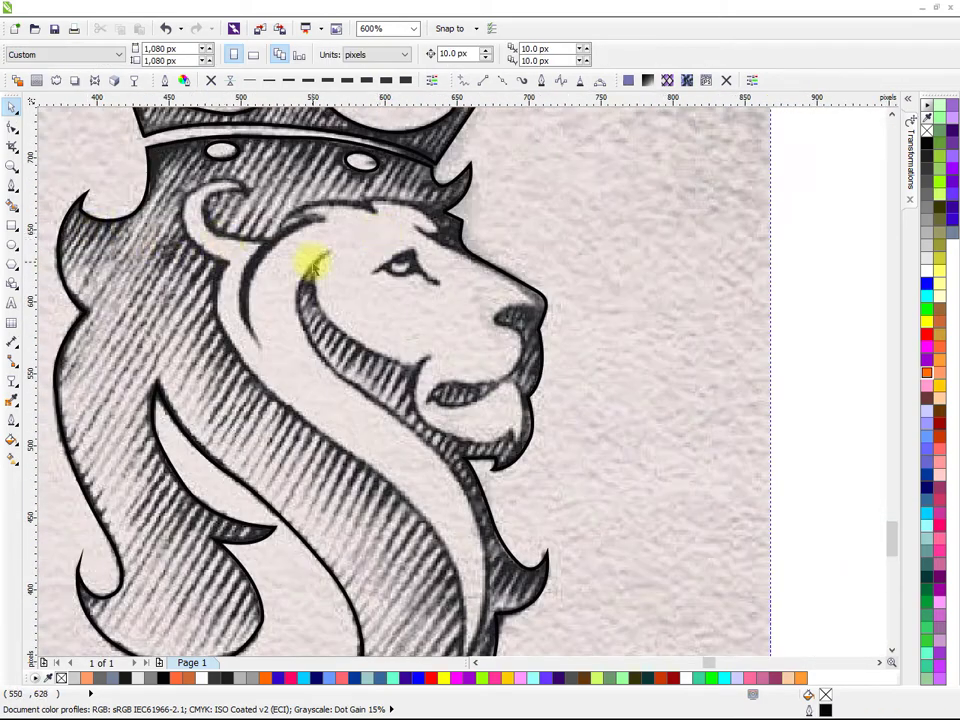
left_click(12, 184)
scroll(368, 295, "up", 4)
left_click_drag(390, 242, 574, 432)
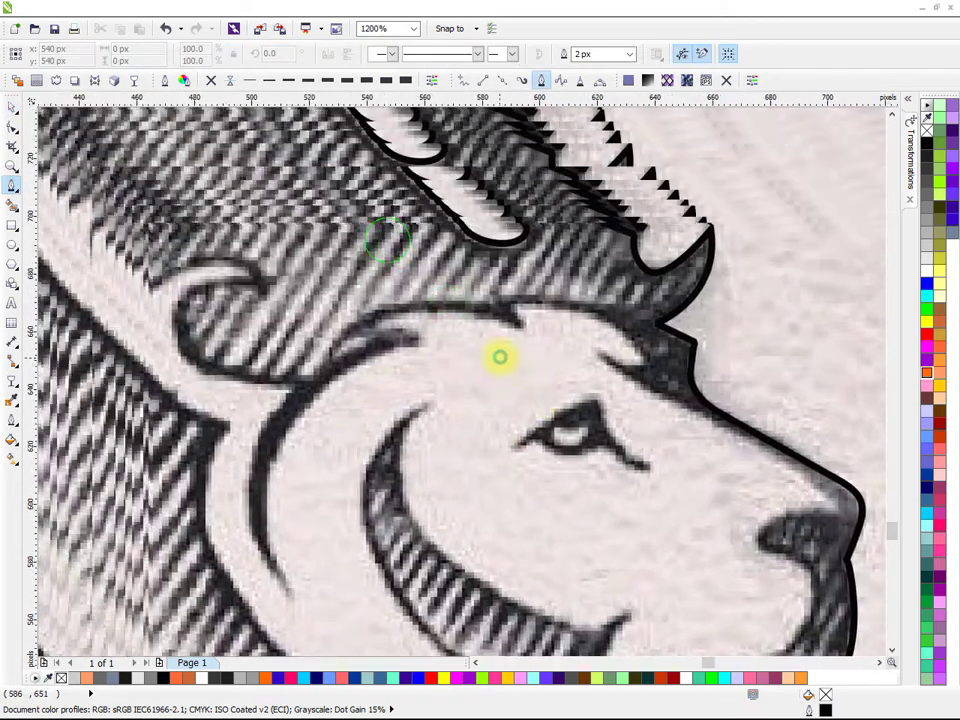
left_click(517, 323)
left_click_drag(428, 331, 355, 405)
left_click(426, 331, "alt")
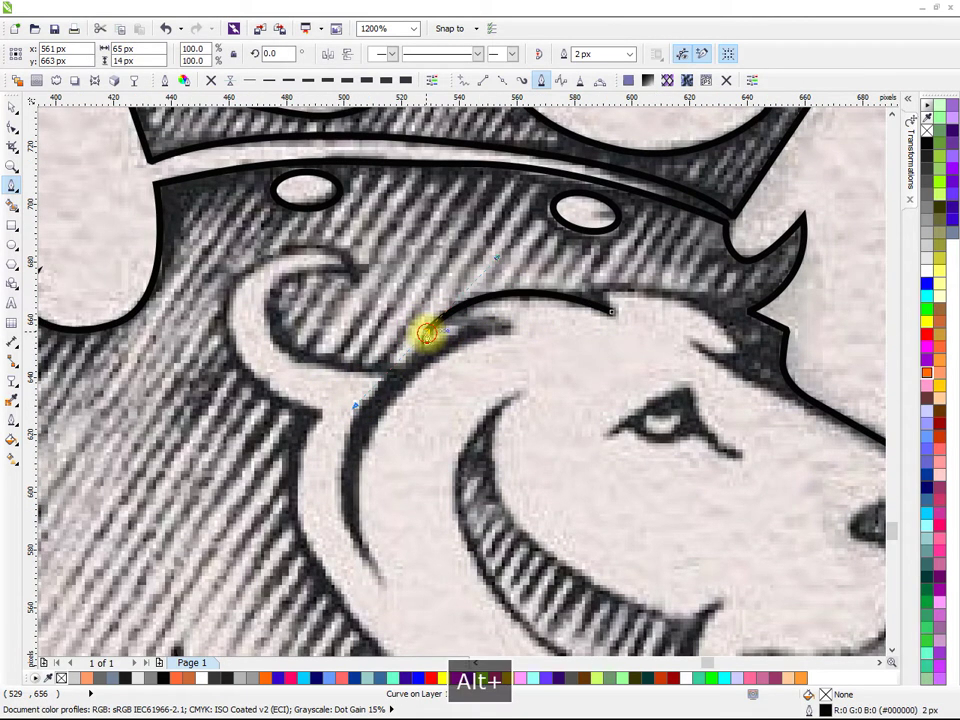
left_click_drag(508, 326, 545, 347)
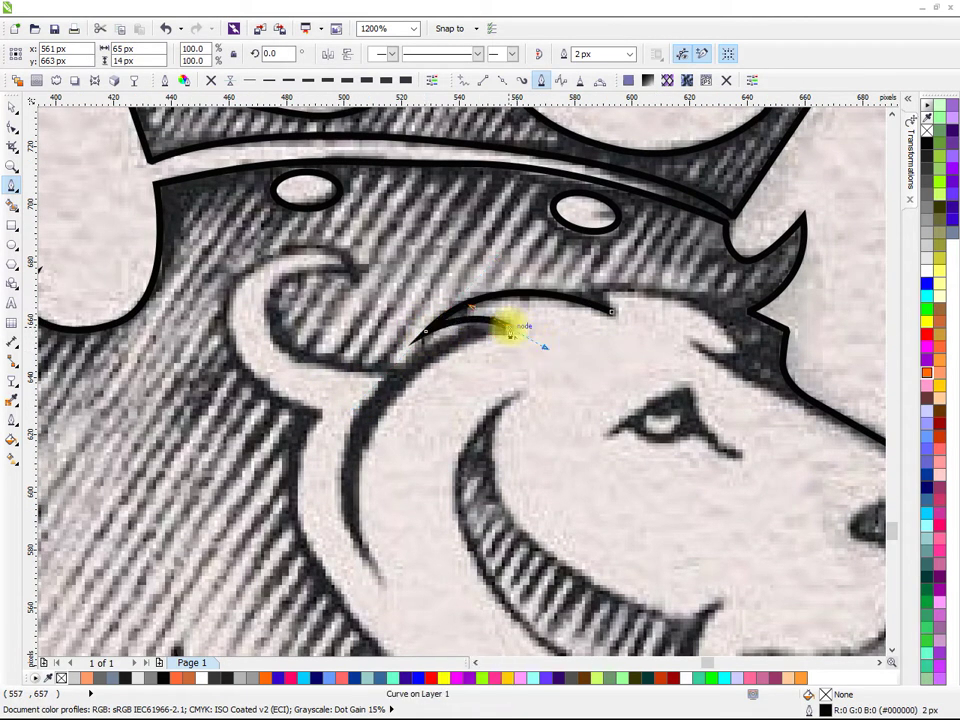
left_click(510, 330, "alt")
- Trace the crescent strand in front of the ear down to its lower tip and back up to the ear
left_click_drag(386, 383, 429, 339)
left_click_drag(408, 441, 407, 353)
left_click_drag(424, 440, 510, 624)
left_click(424, 438, "alt")
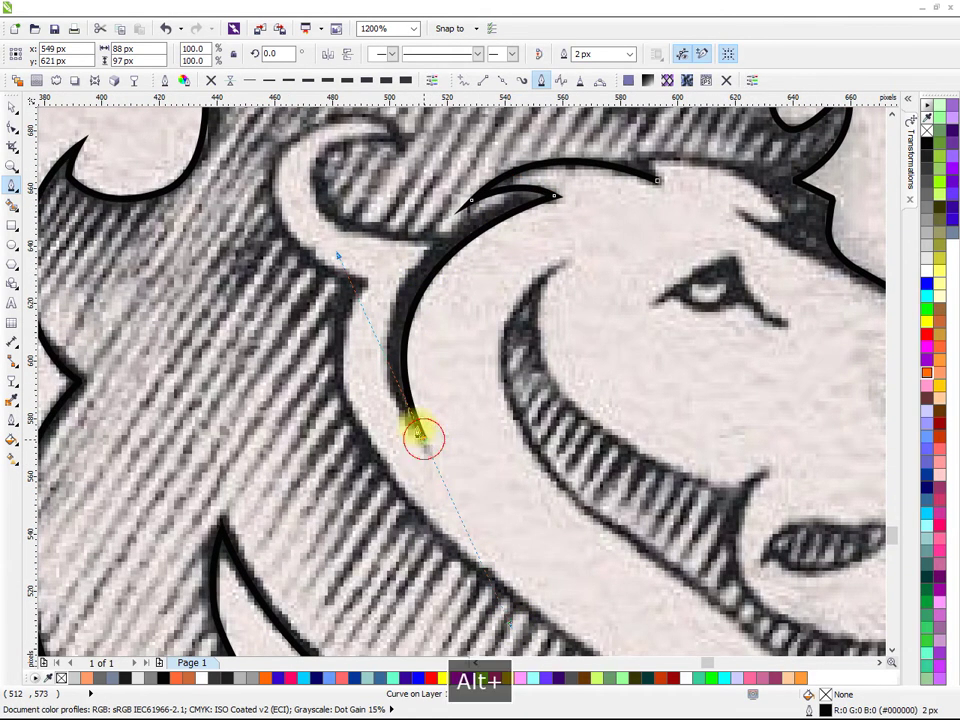
left_click_drag(424, 438, 431, 502)
left_click_drag(437, 312, 531, 205)
left_click(439, 308, "alt")
- Trace the ear's inner curl up to its tip and its outer edge back down to the notch at its base
left_click_drag(342, 280, 434, 262)
left_click_drag(491, 254, 518, 266)
left_click(491, 254, "alt")
left_click_drag(460, 237, 408, 285)
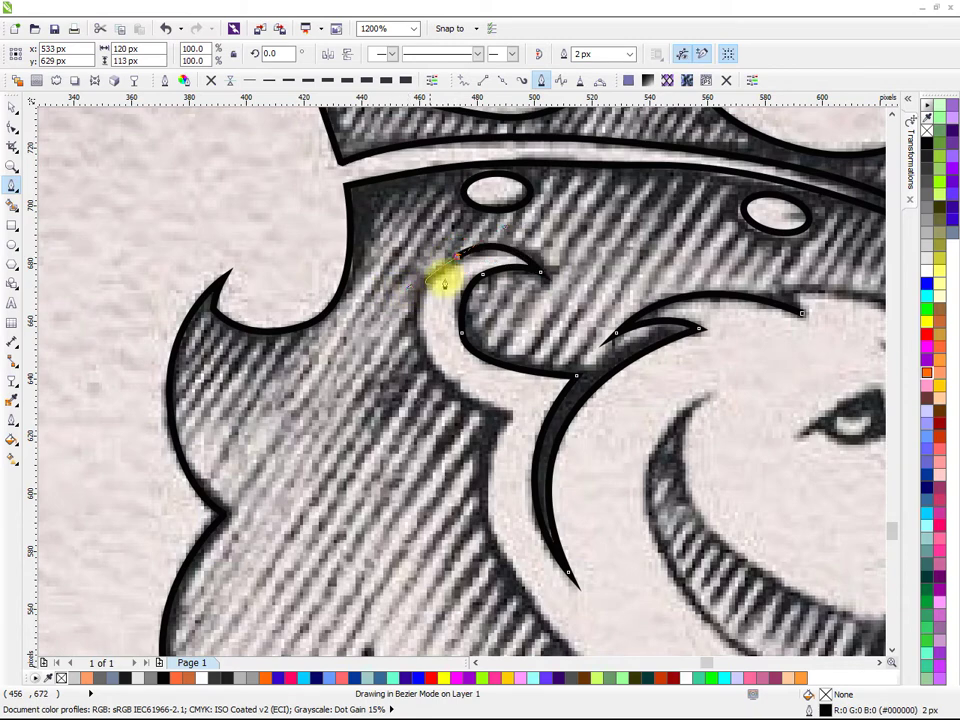
left_click(418, 340)
key("alt+Right")
key("alt+Down")
left_click_drag(425, 296, 506, 308)
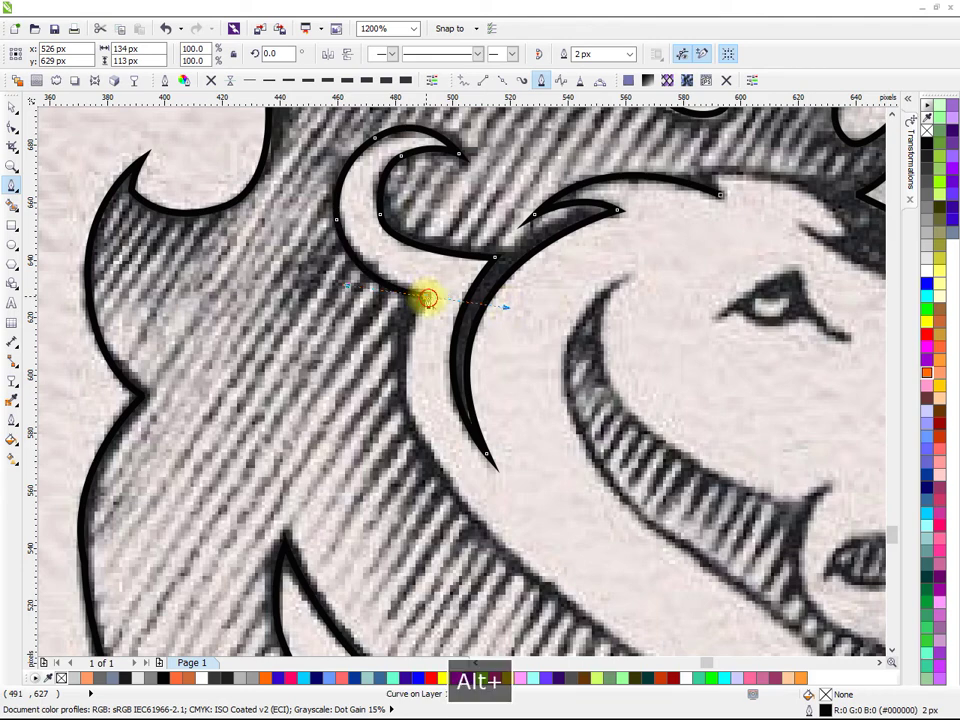
- Trace the mane's inner edge from the ear's base down to the lower tip of the light neck strip
key("alt+Right")
key("alt+Down")
left_click(377, 319)
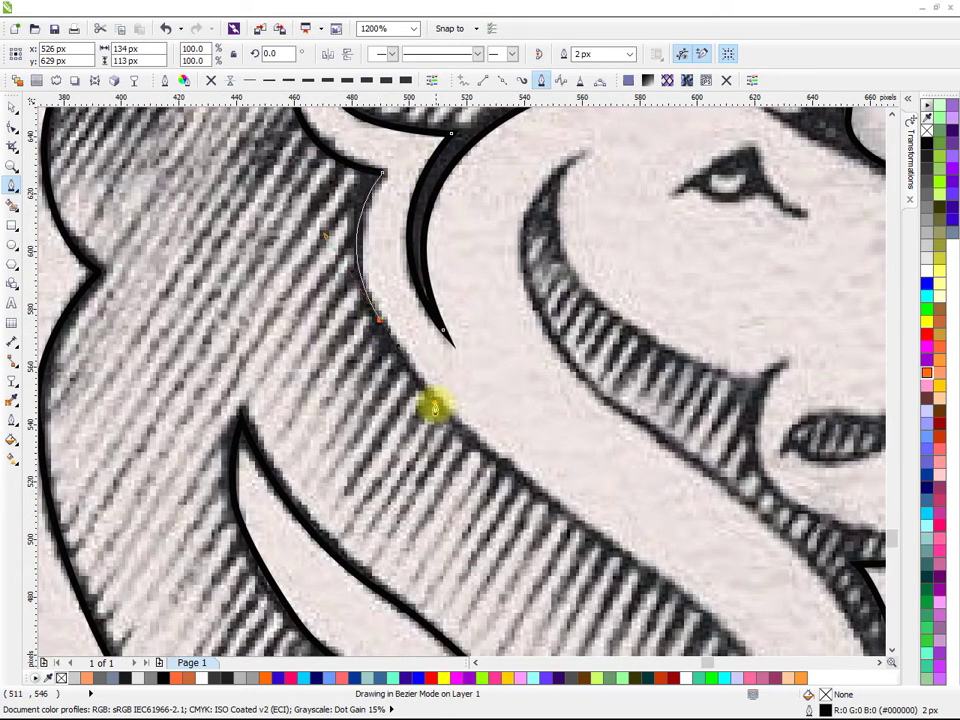
left_click_drag(430, 405, 521, 484)
scroll(525, 470, "down", 6)
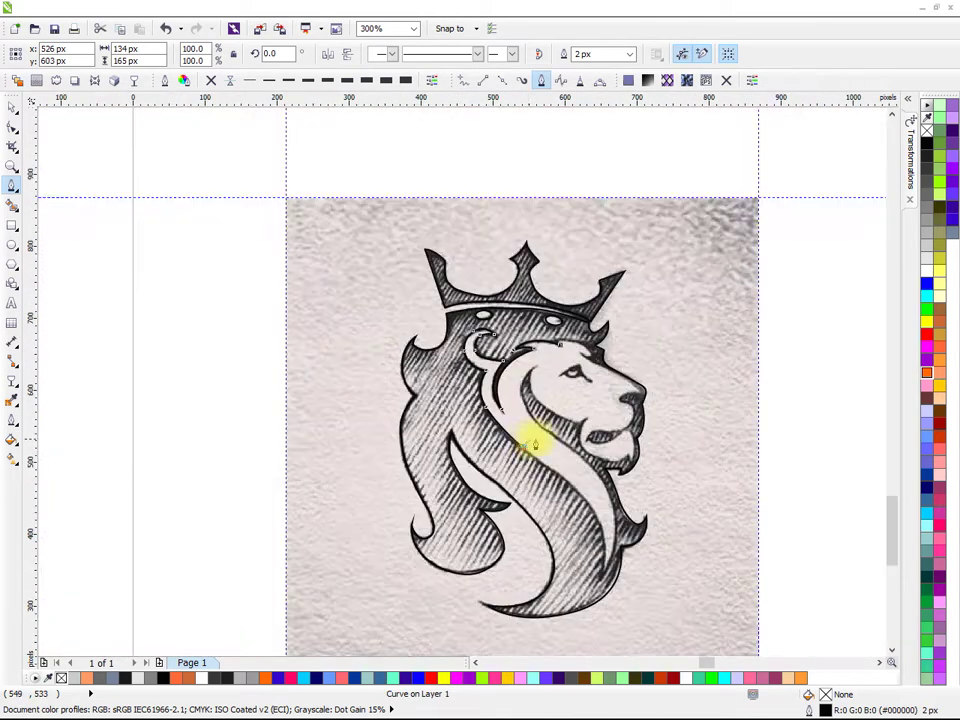
scroll(455, 364, "up", 4)
left_click_drag(455, 334, 476, 377)
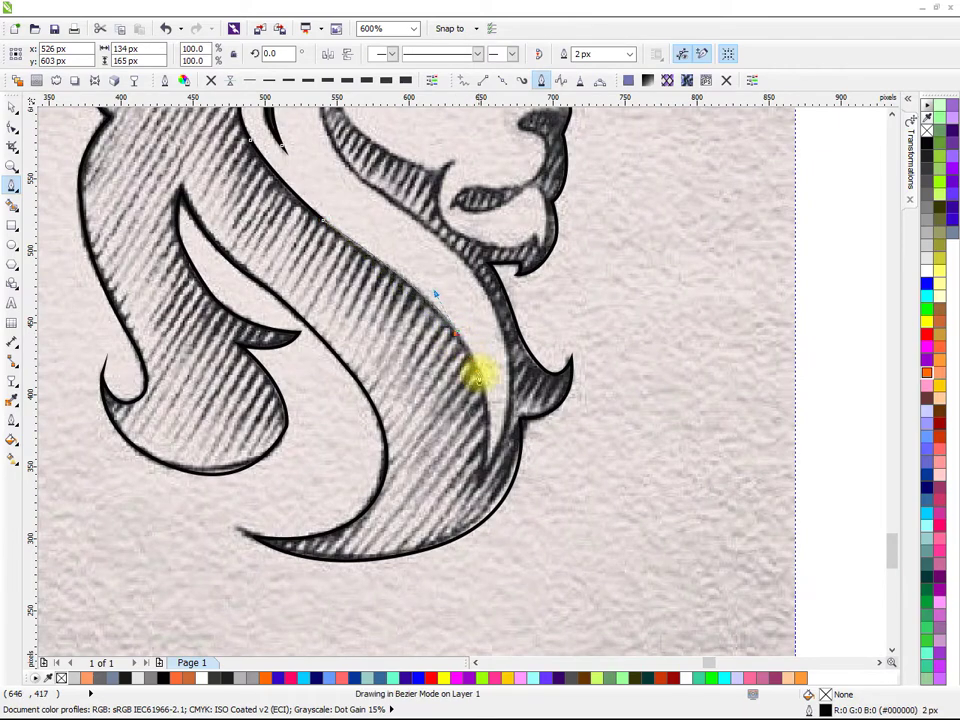
left_click(483, 410)
left_click_drag(483, 386, 480, 428)
scroll(493, 400, "down", 1)
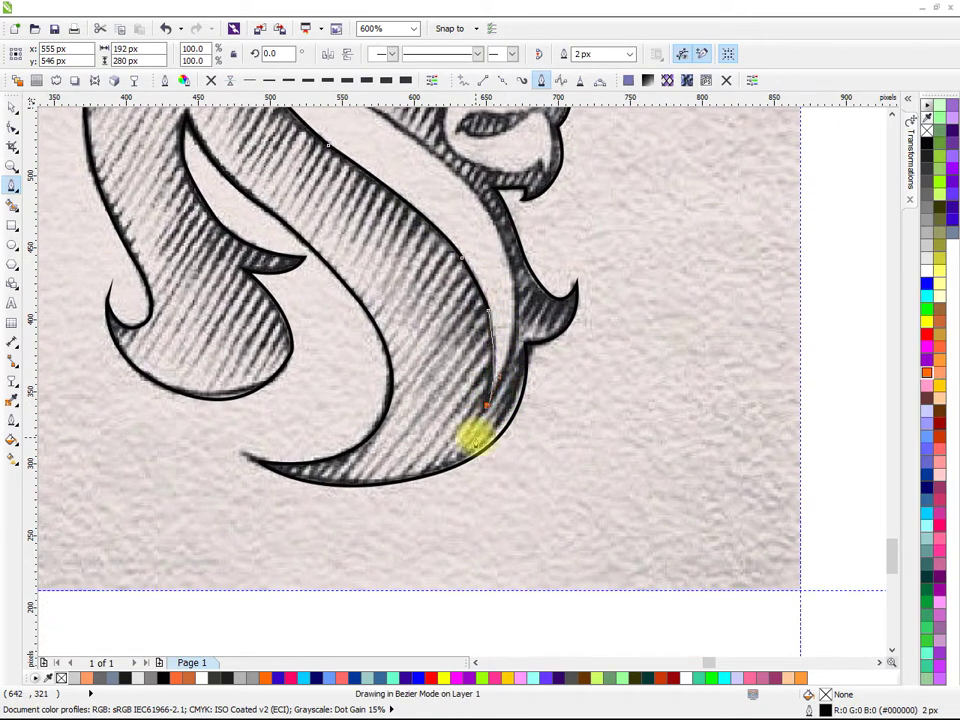
left_click(488, 405, "alt")
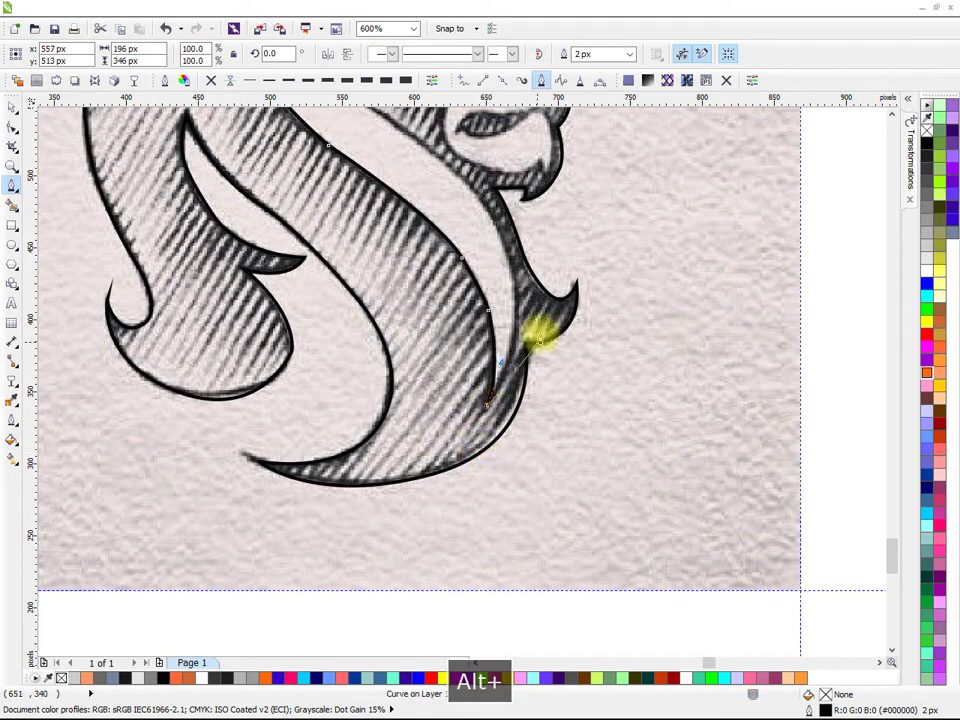
- Trace the front edge of the light neck strip upward and along the cheek shading's outer edge to its upper tip
left_click_drag(540, 335, 516, 383)
left_click_drag(491, 328, 526, 377)
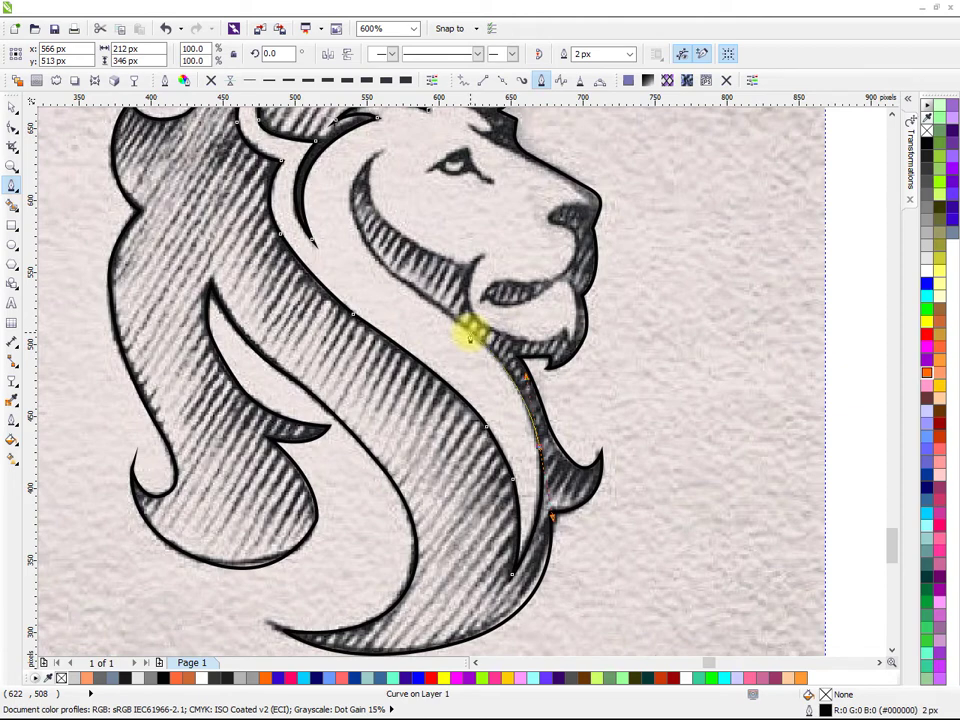
left_click_drag(469, 333, 452, 347)
key("alt+Up")
key("alt+Left")
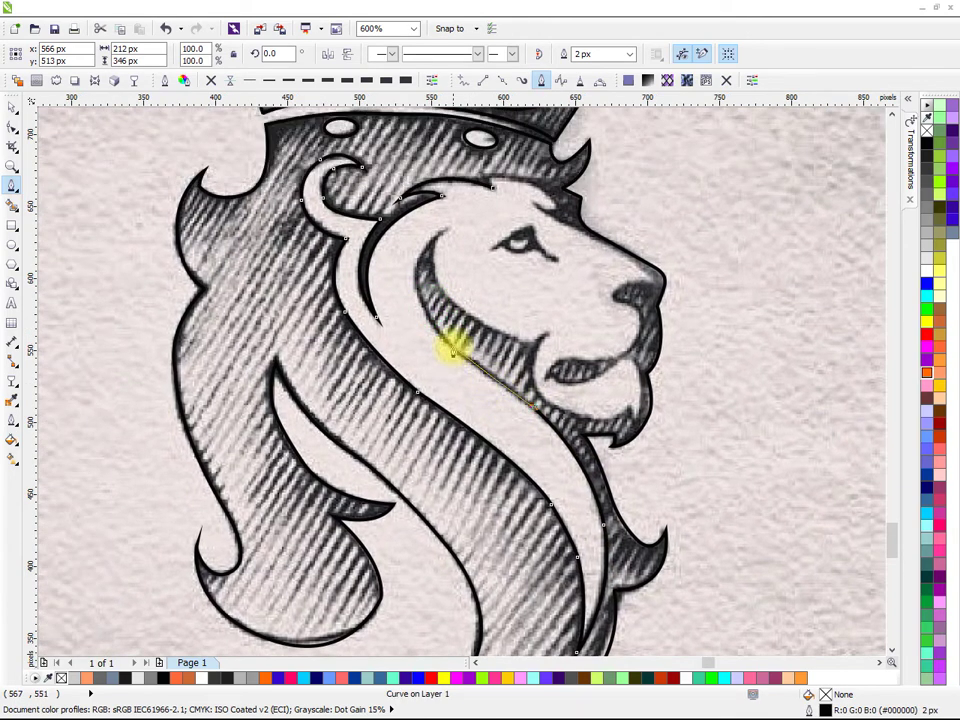
left_click_drag(426, 296, 428, 285)
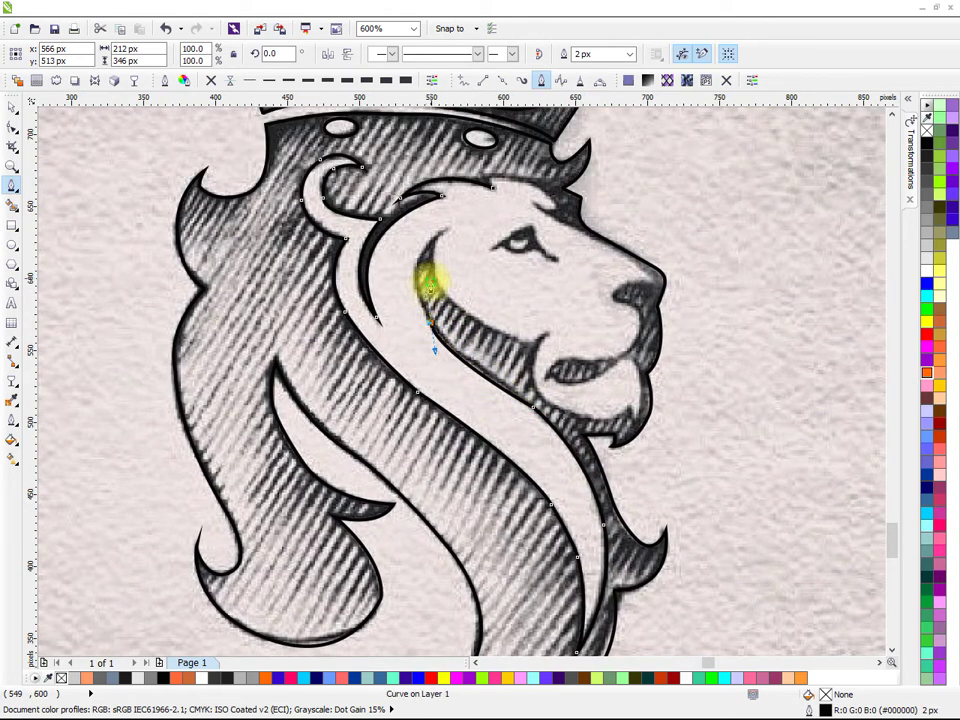
key("alt+Up")
left_click_drag(425, 378, 434, 289)
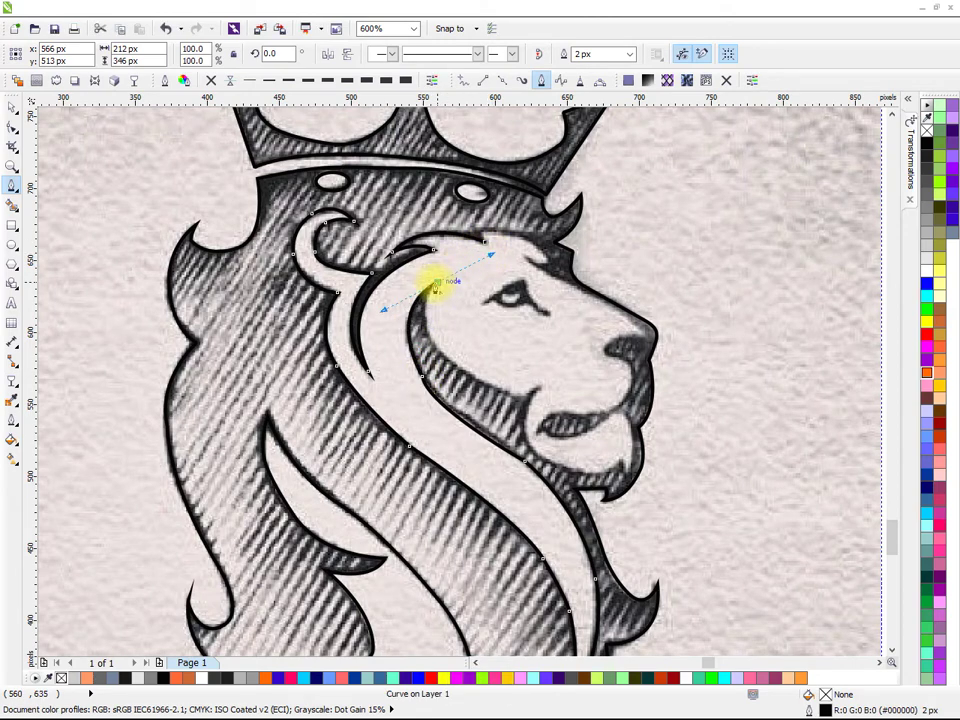
- Trace the cheek shading's inner edge down to the notch behind the mouth and out to its short point
key("alt+Down")
key("alt+Right")
left_click_drag(476, 321, 611, 365)
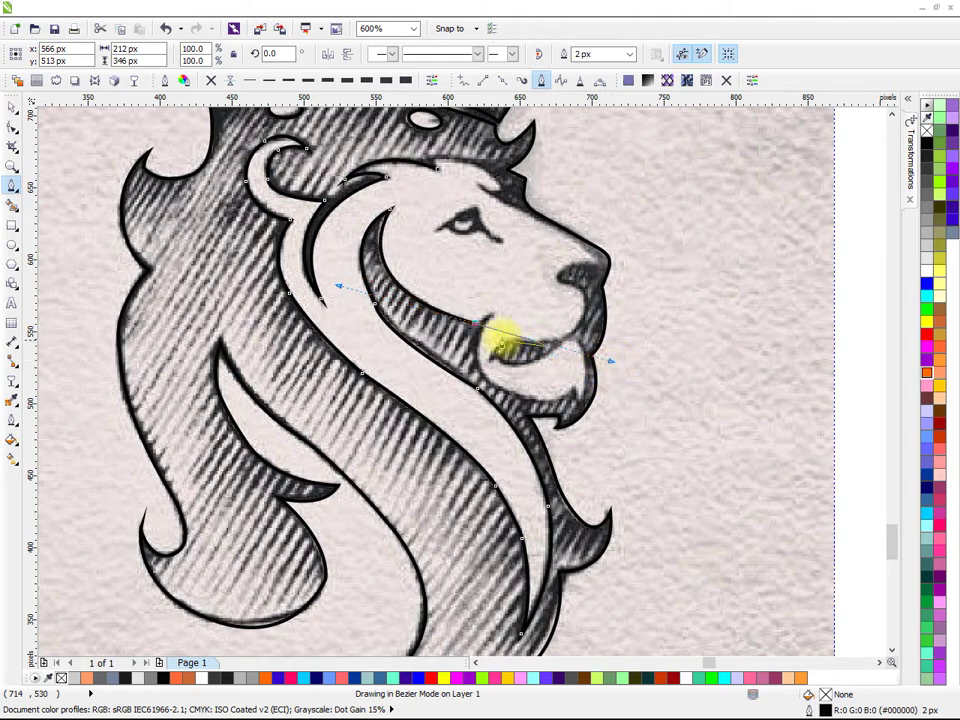
scroll(514, 336, "up", 2)
left_click(457, 316, "alt")
left_click(491, 296)
- Trace the inner jaw line from the cheek point down and around the chin to the small tuft at its front
left_click_drag(493, 334, 488, 255)
left_click_drag(460, 314, 488, 358)
left_click(516, 369)
mouse_move(614, 385)
left_mouse_down()
mouse_move(658, 379)
mouse_move(596, 377)
left_mouse_up()
scroll(690, 387, "down", 1)
scroll(595, 383, "up", 2)
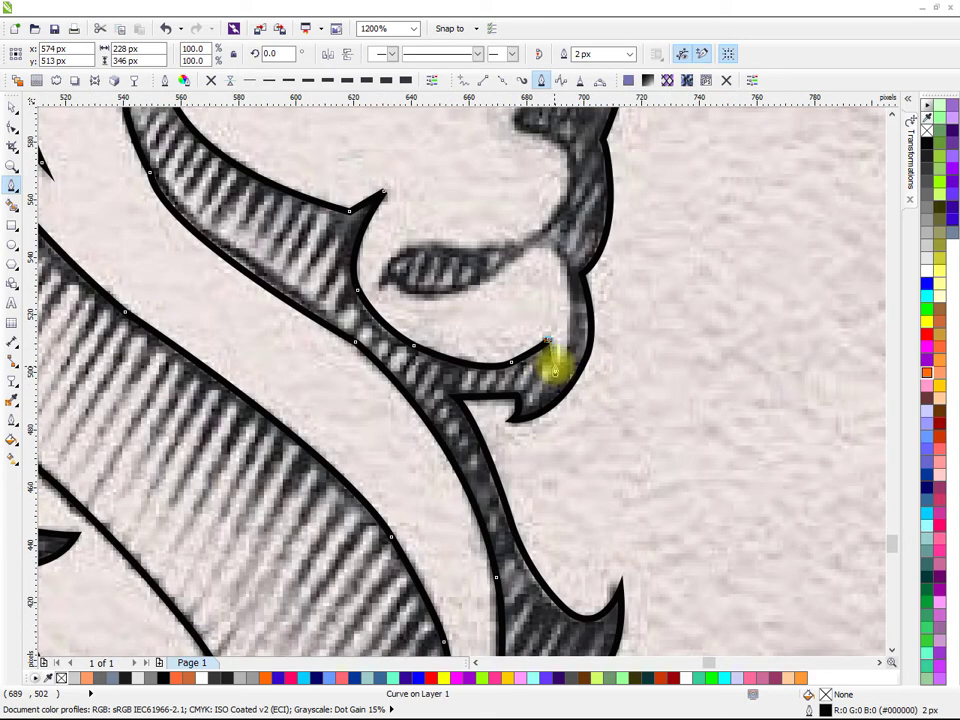
- Trace the chin tuft's notch and the front of the lower lip up and over to the mouth opening
mouse_move(555, 364)
left_mouse_down()
mouse_move(555, 262)
mouse_move(565, 263)
left_mouse_up()
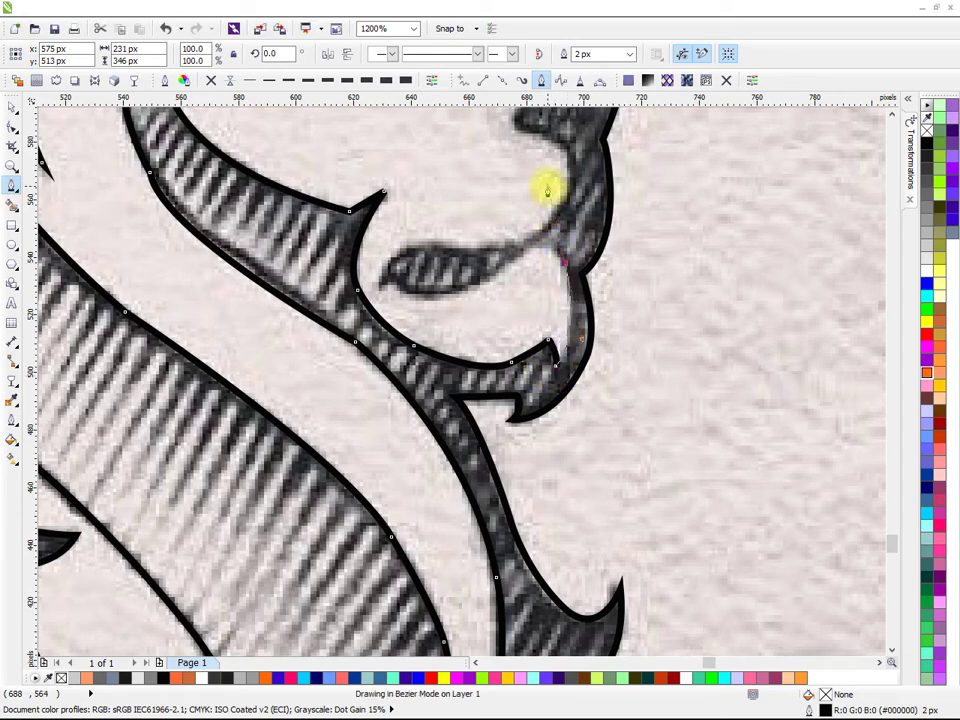
scroll(572, 290, "up", 2)
left_click_drag(533, 313, 480, 348)
mouse_move(537, 311)
left_mouse_down()
mouse_move(424, 381)
mouse_move(418, 395)
mouse_move(552, 390)
left_mouse_up()
- Trace the lower edge of the dark mouth opening back to the pointed mouth corner
left_click(418, 388)
scroll(450, 386, "down", 1)
scroll(438, 388, "up", 1)
mouse_move(420, 369)
left_mouse_down()
mouse_move(395, 345)
mouse_move(377, 397)
left_mouse_up()
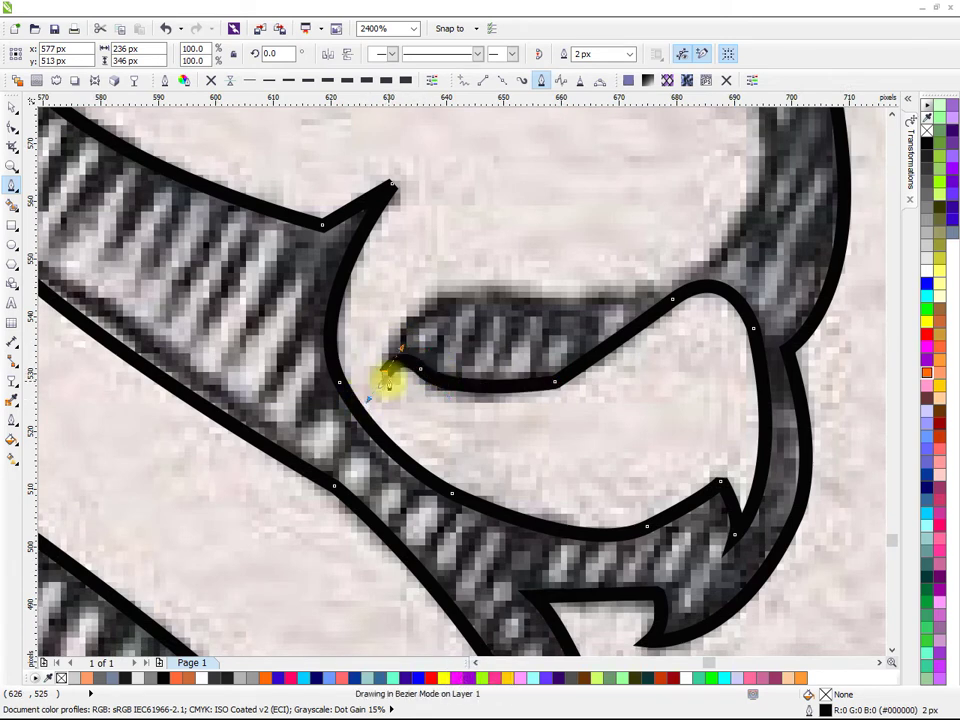
left_click(386, 373, "alt")
- Trace the upper edge of the mouth from its corner forward to the curve of the upper lip
mouse_move(462, 299)
left_mouse_down()
mouse_move(418, 339)
mouse_move(414, 326)
mouse_move(479, 321)
left_mouse_up()
left_click(414, 327, "alt")
mouse_move(545, 338)
left_mouse_down()
mouse_move(467, 358)
mouse_move(560, 353)
mouse_move(593, 332)
left_mouse_up()
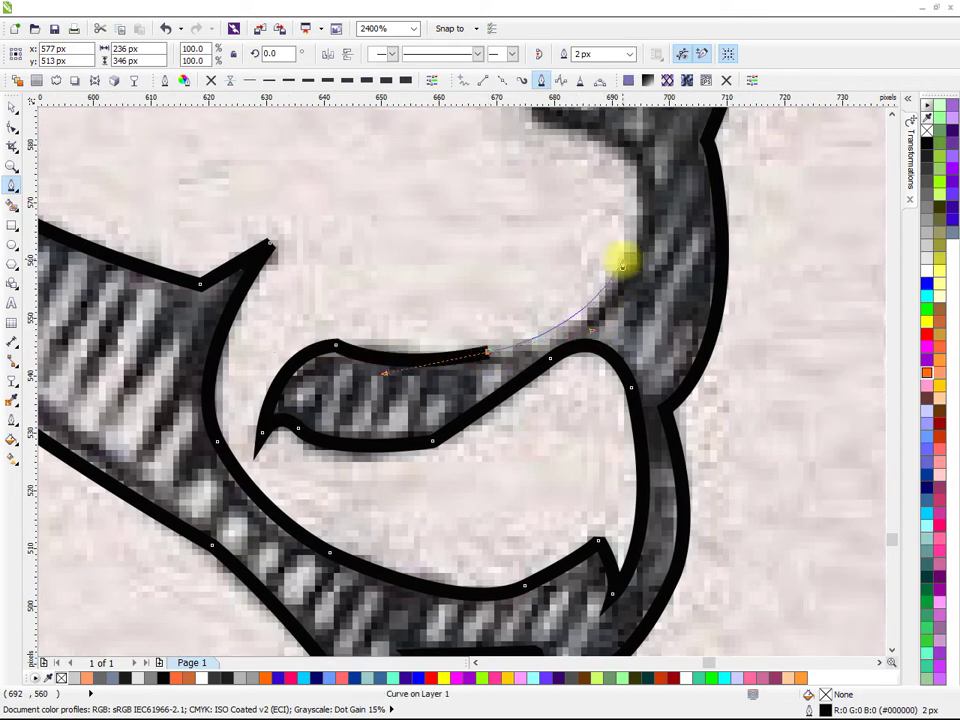
left_click(629, 260)
- Trace the muzzle's front curve up to the nose and around the nose's dark shape to its front corner
scroll(652, 272, "down", 1)
left_click_drag(652, 272, 613, 358)
mouse_move(616, 288)
left_mouse_down()
mouse_move(606, 371)
mouse_move(511, 340)
left_mouse_up()
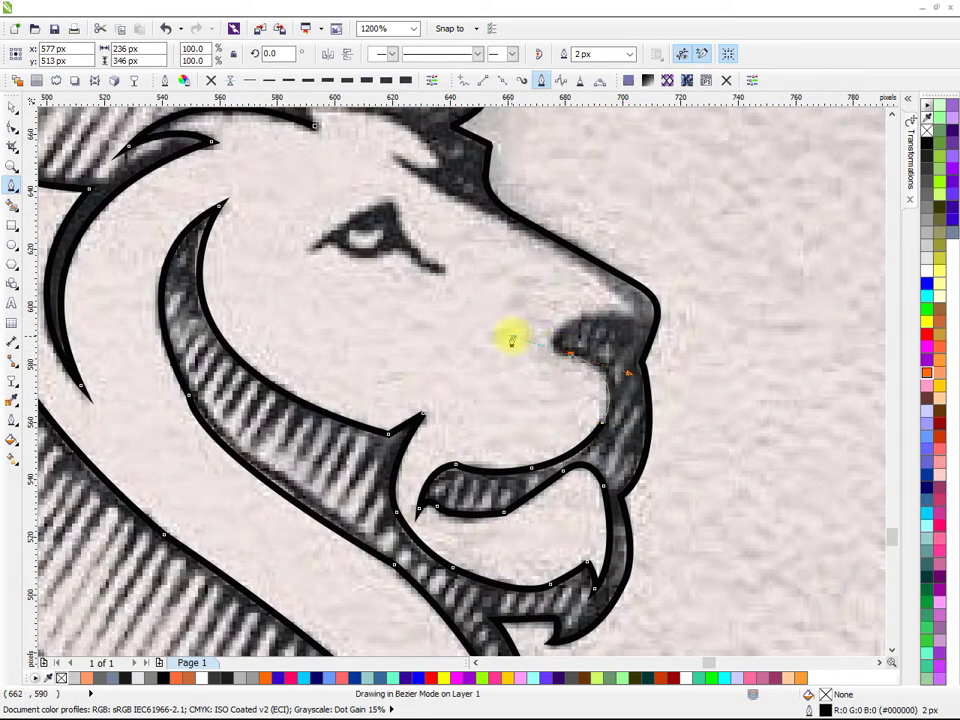
left_click_drag(511, 351, 511, 351)
left_click_drag(571, 319, 698, 437)
left_click(640, 321)
- Trace the nose bridge, brow tuft and forehead back to the starting notch, closing the face outline at about 246 by 346 px
mouse_move(528, 325)
left_mouse_down()
mouse_move(396, 295)
mouse_move(365, 263)
left_mouse_up()
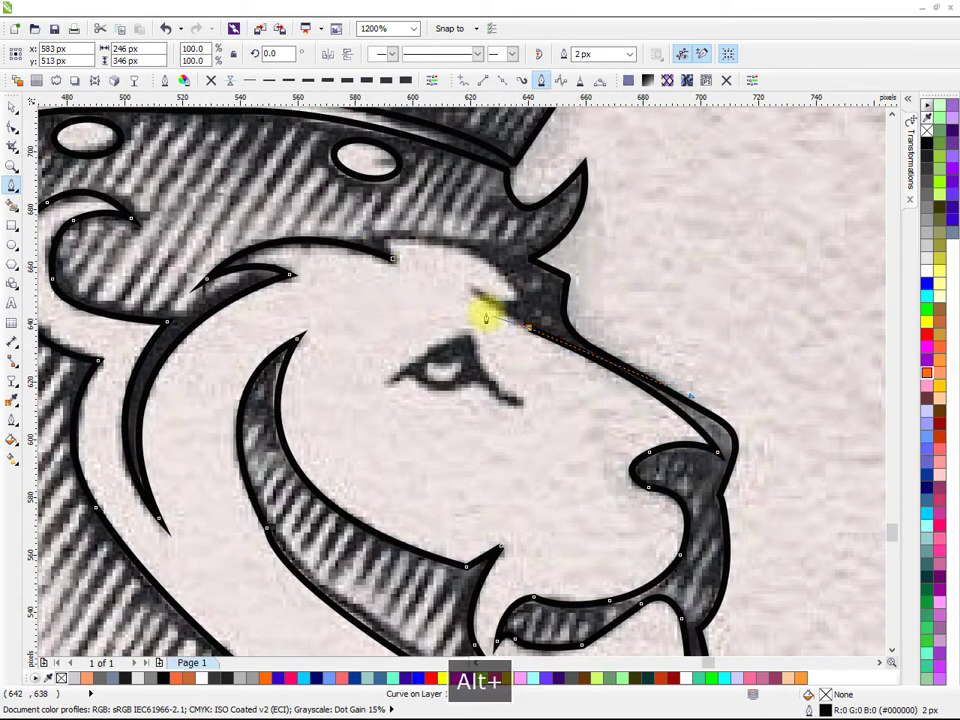
left_click_drag(467, 279, 229, 306)
scroll(474, 290, "up", 1)
left_click(456, 282, "alt")
left_click(512, 304, "alt")
left_click(561, 301, "alt")
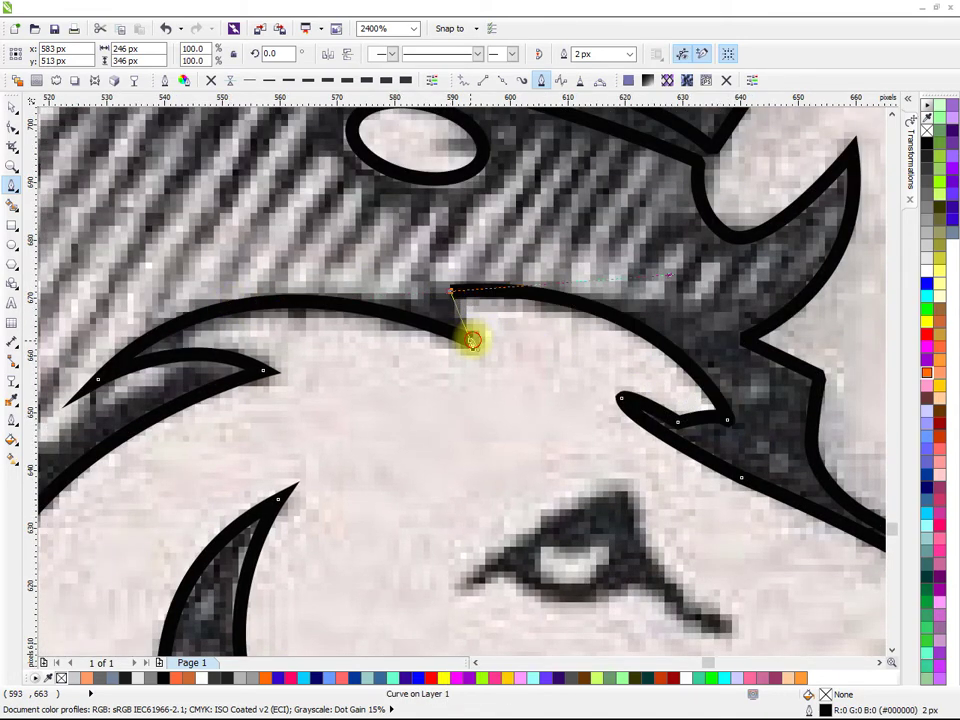
left_click(470, 340)
- Start the eye outline at its left corner and trace its curved lower edge, about 30 by 5 px
scroll(470, 340, "down", 2)
left_click_drag(542, 396, 514, 355)
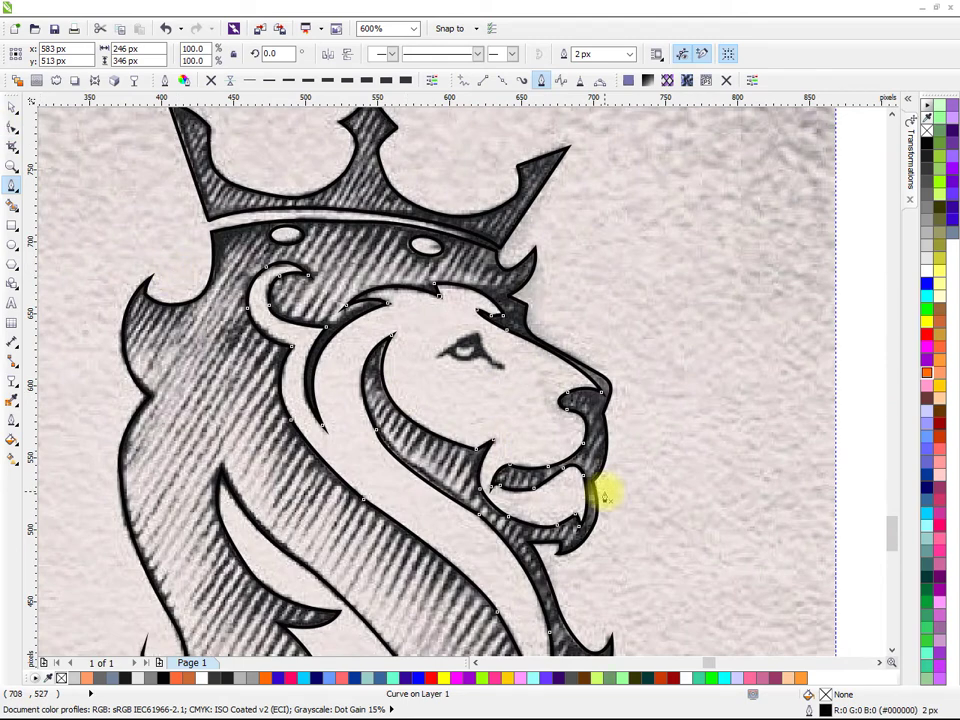
scroll(453, 372, "up", 1)
scroll(435, 332, "up", 1)
scroll(435, 332, "down", 1)
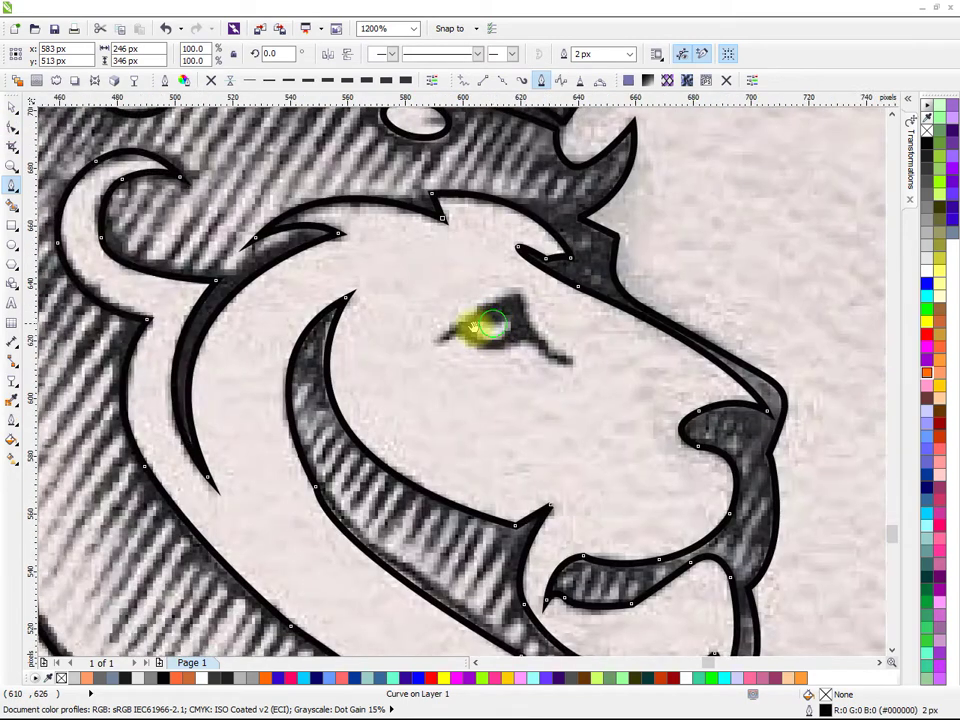
scroll(330, 358, "up", 1)
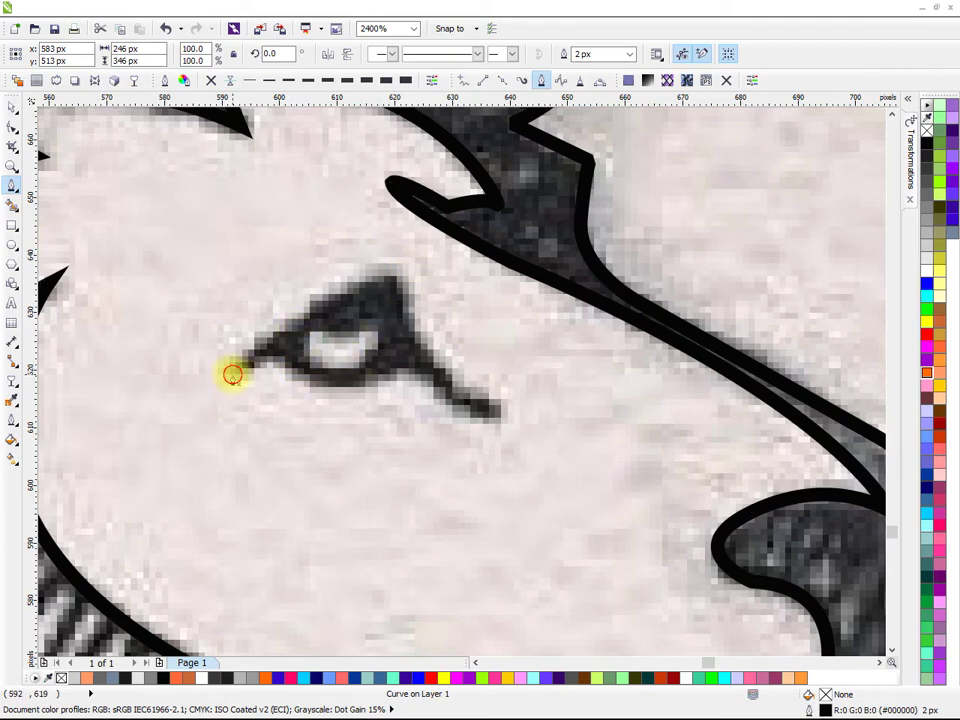
left_click(232, 375)
left_click(274, 357)
mouse_move(340, 388)
left_mouse_down()
mouse_move(369, 392)
mouse_move(406, 367)
left_mouse_up()
left_click(406, 365)
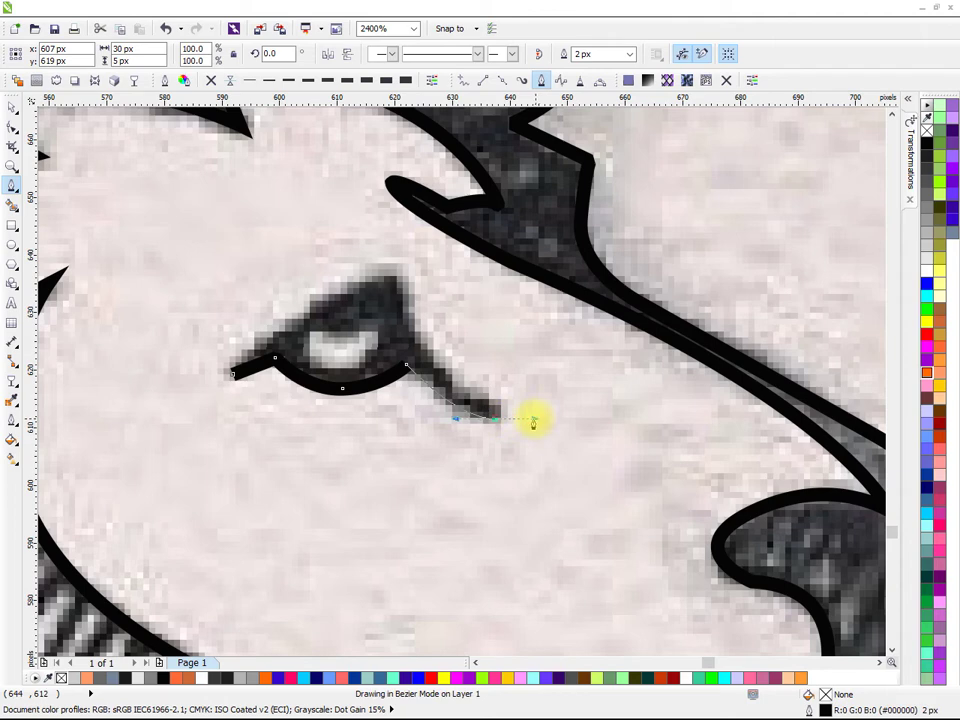
- Trace the eye's lower right streak out to its tip and back up to the eye's top corner
left_click_drag(535, 419, 536, 419)
left_click(495, 419, "alt")
left_click_drag(398, 277, 394, 230)
left_click(369, 199)
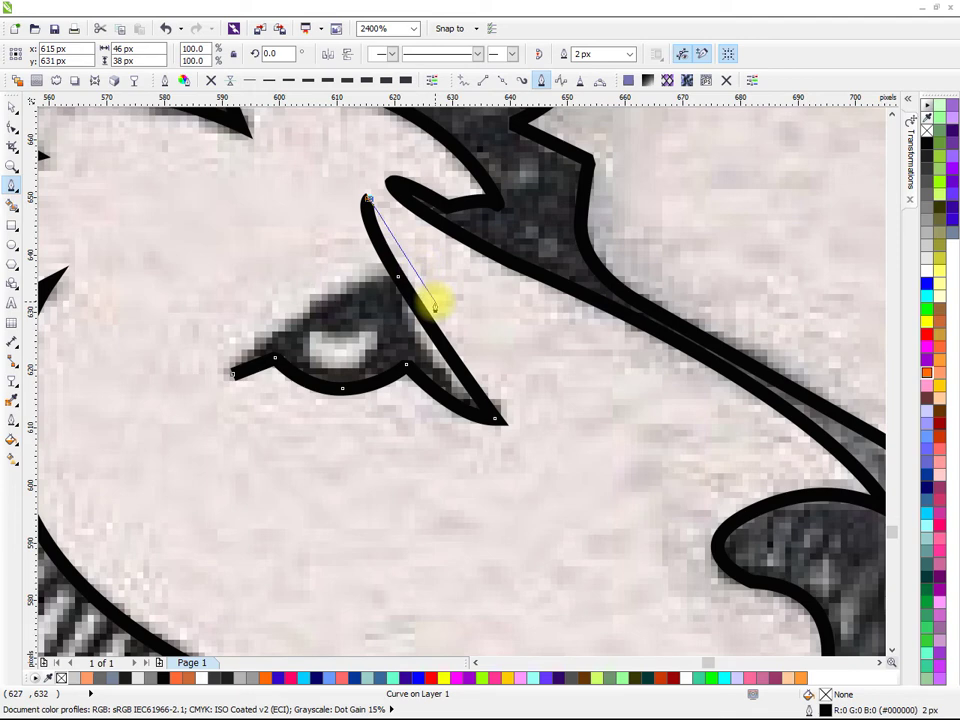
key("BackSpace")
key("Escape")
left_click(12, 126)
left_click(367, 200)
key("Delete")
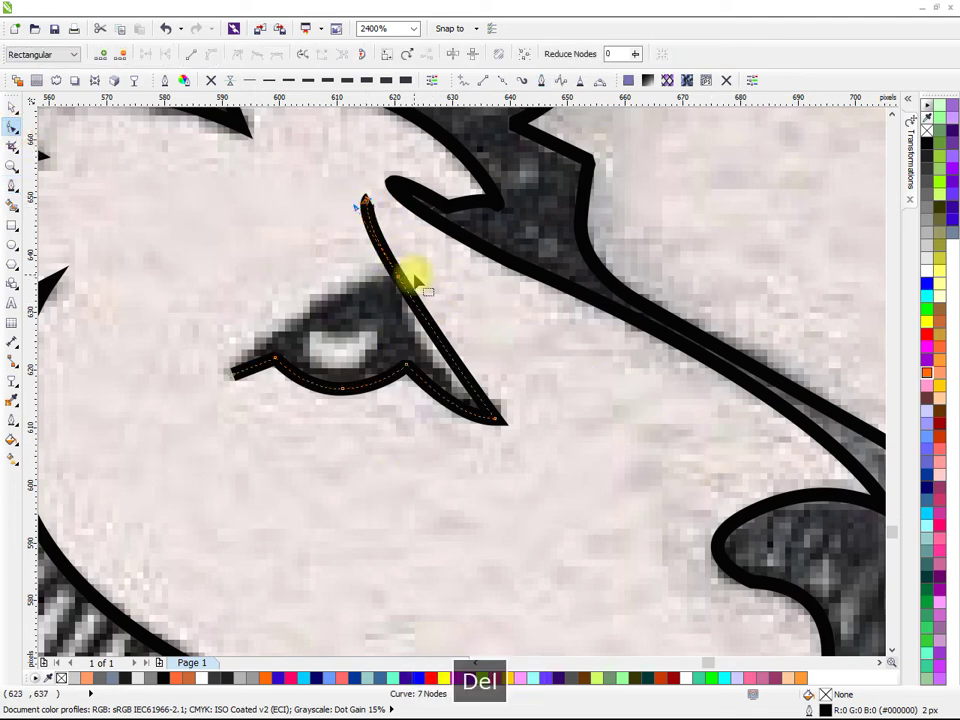
- Place the eye's top corner and trace the upper lid back to the start, closing the outline at about 46 by 25 px
left_click(12, 186)
left_click_drag(401, 274, 429, 336)
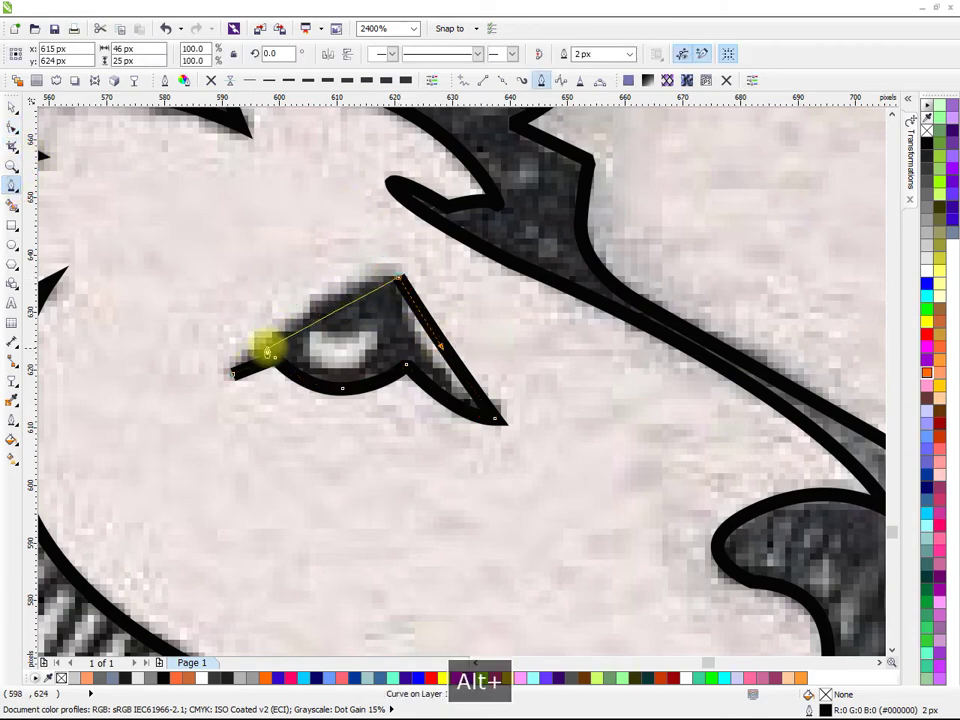
scroll(368, 317, "down", 3)
scroll(445, 332, "up", 3)
left_click_drag(433, 352, 393, 373)
left_click(380, 397)
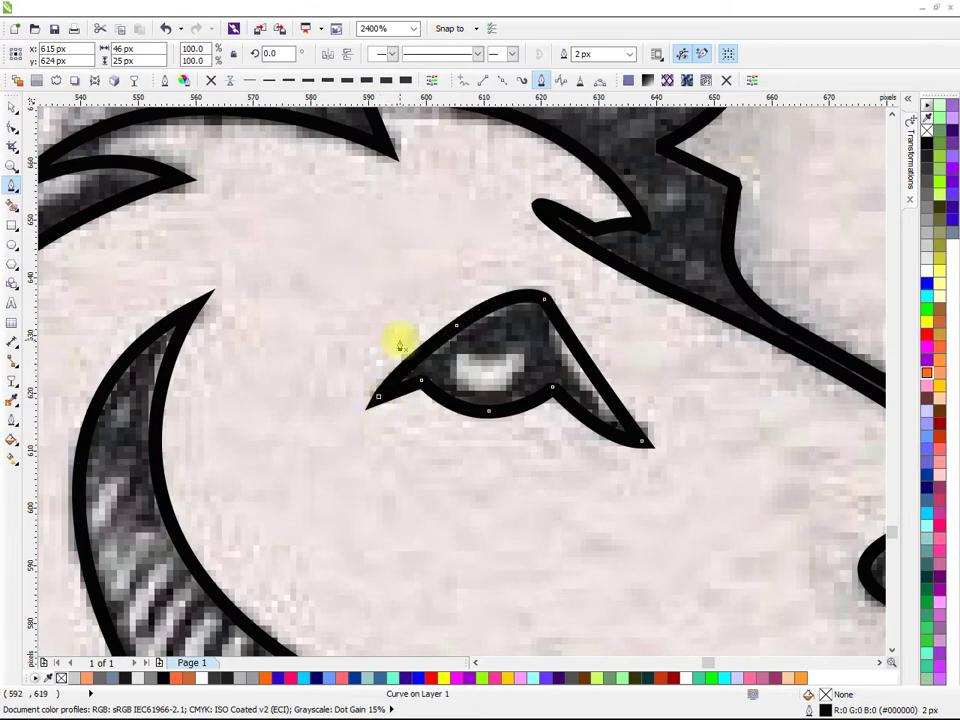
- Bend the eye outline's long right edge inward between its top corner and the streak's tip to follow the sketch
scroll(400, 342, "down", 1)
scroll(529, 379, "up", 1)
left_click(12, 126)
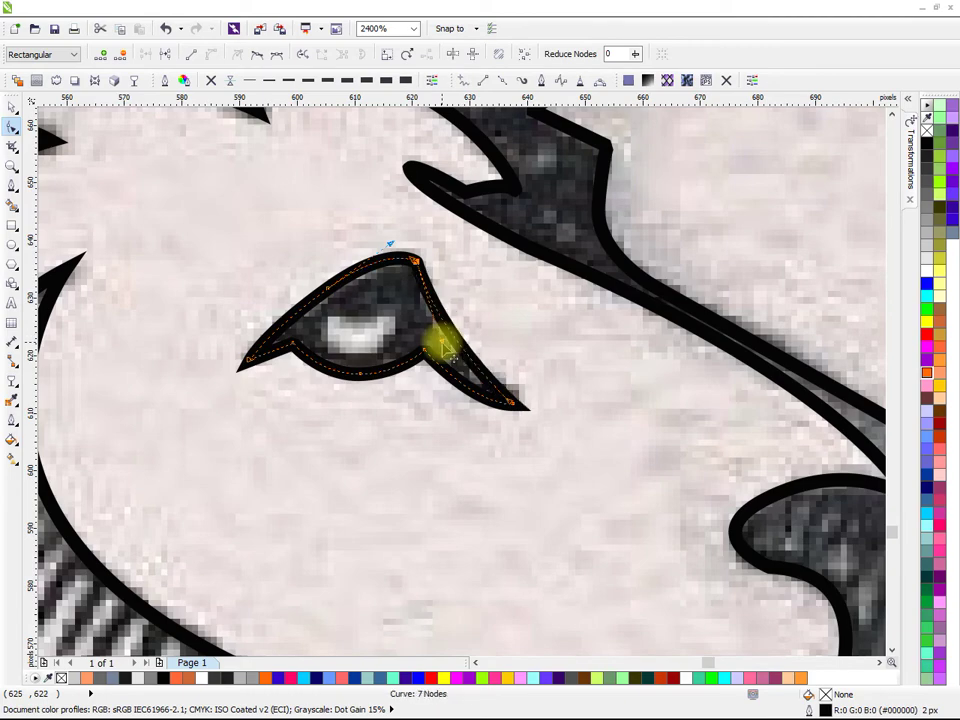
scroll(440, 336, "down", 1)
scroll(416, 342, "up", 1)
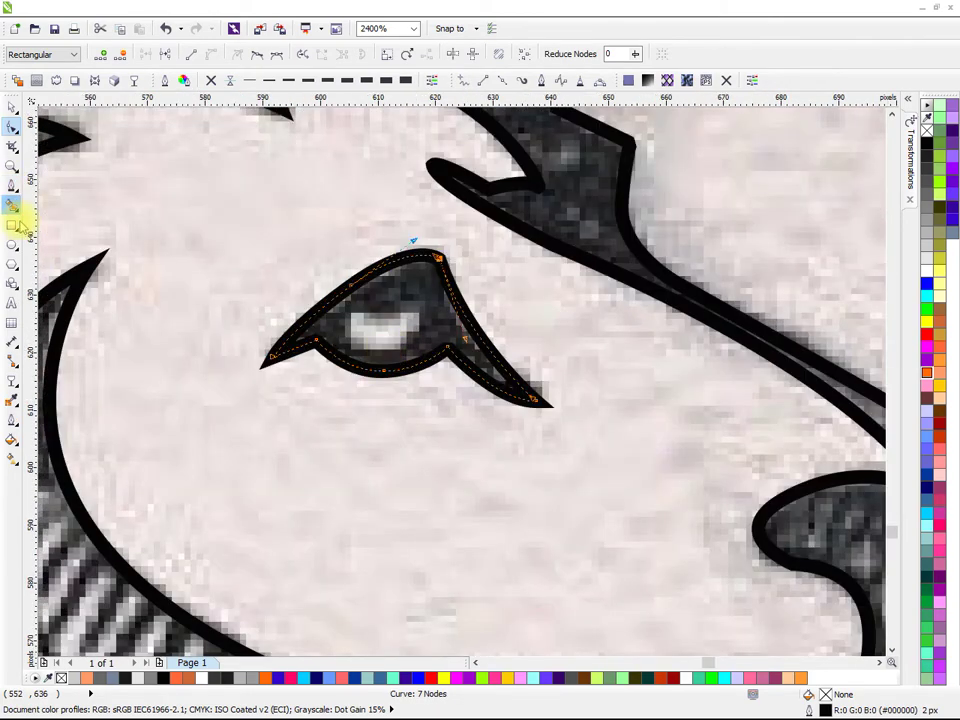
- Trace the white highlight inside the eye as a closed crescent about 13 by 7 px
left_click(12, 187)
scroll(366, 328, "up", 1)
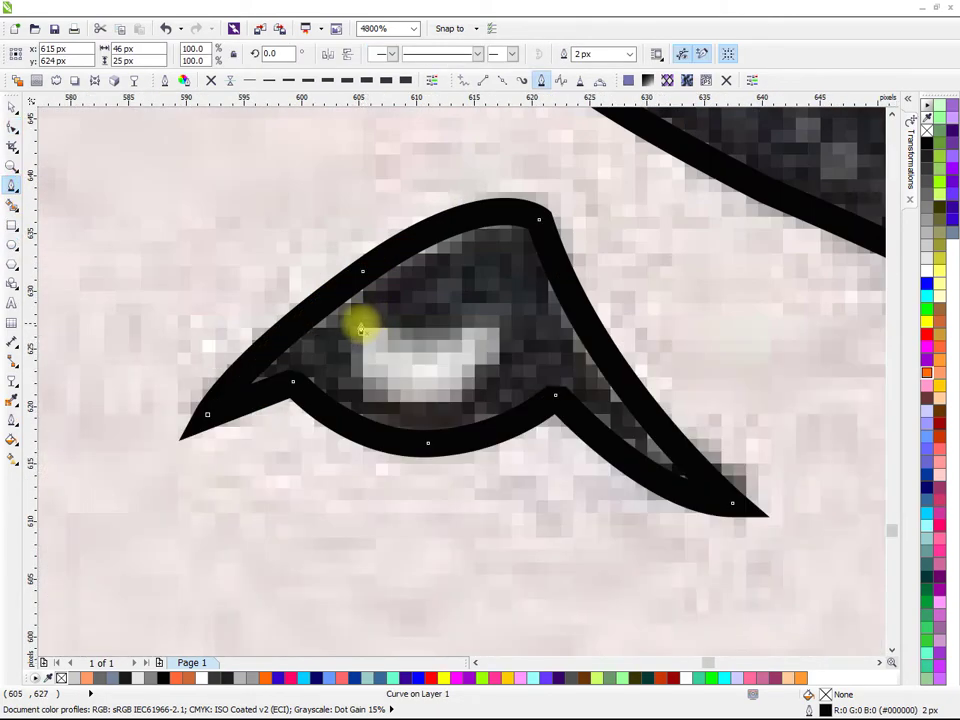
left_click(354, 328)
left_click_drag(414, 403, 487, 400)
left_click(501, 323)
left_click(464, 321)
left_click_drag(394, 350, 397, 349)
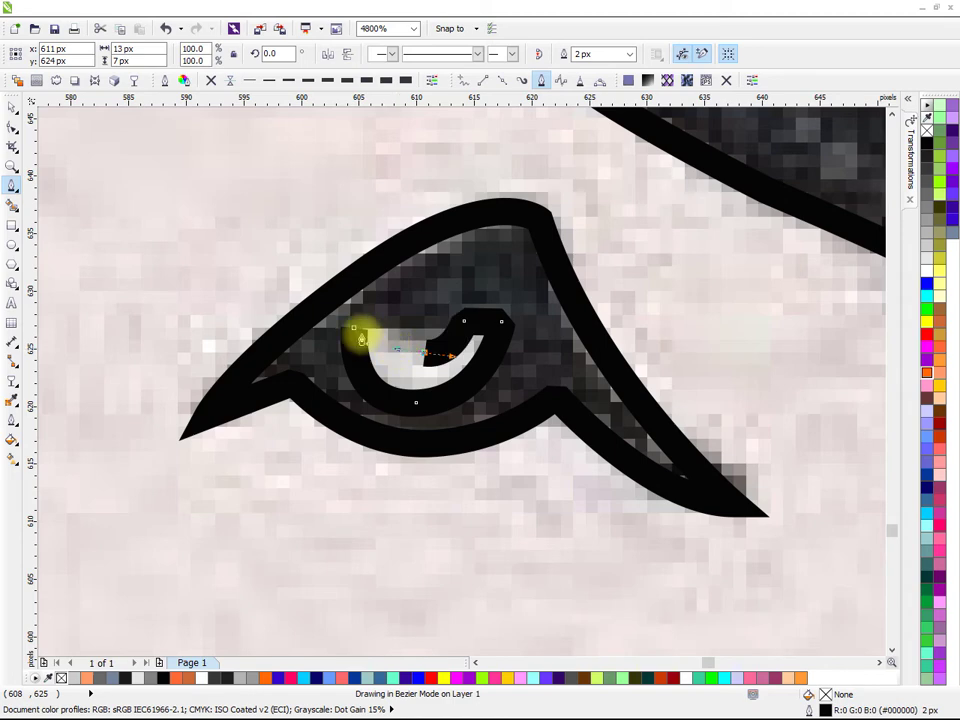
scroll(389, 327, "down", 5)
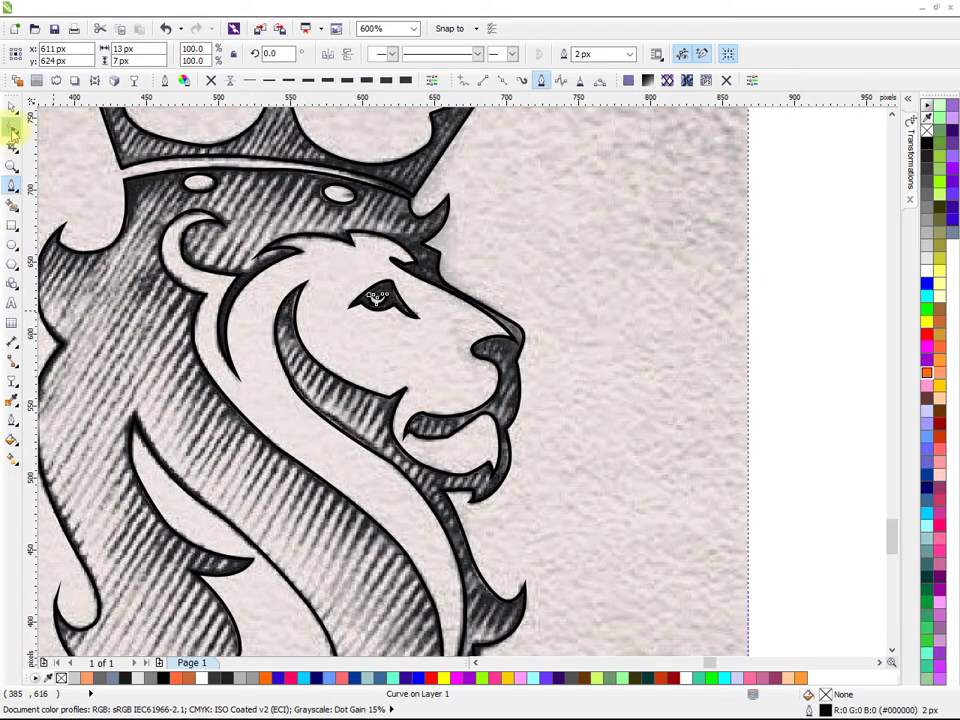
- Move the sketch bitmap off the page to its right side, centred at about 1,550 by 540 px
left_click(12, 107)
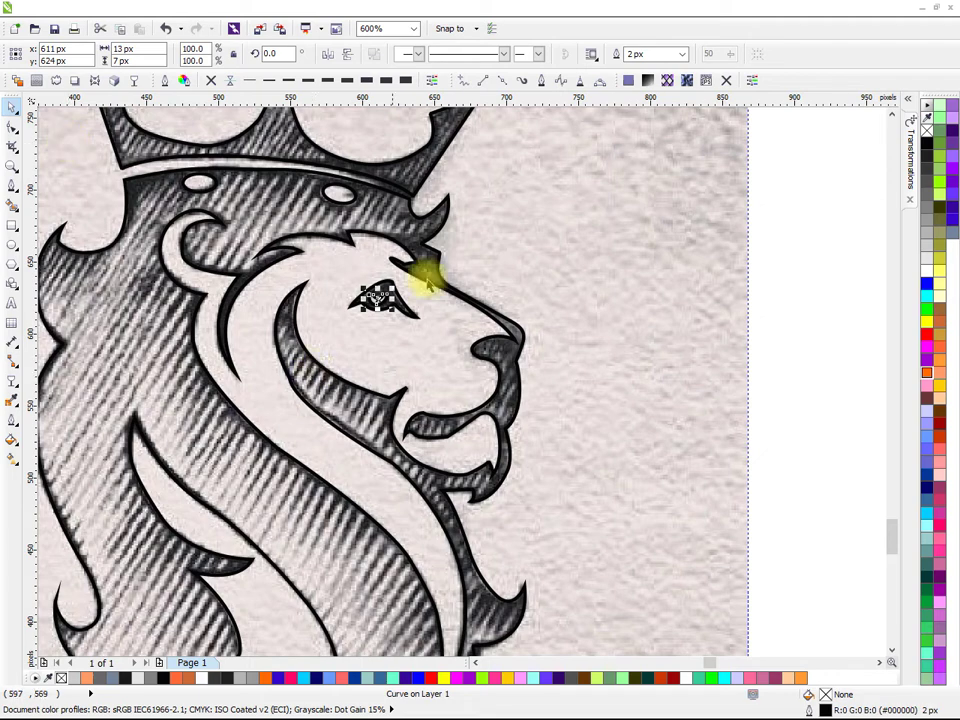
scroll(432, 268, "down", 1)
scroll(367, 246, "down", 1)
left_click(610, 264)
left_click_drag(450, 234, 675, 249)
key("ctrl+z")
left_click_drag(450, 231, 813, 235)
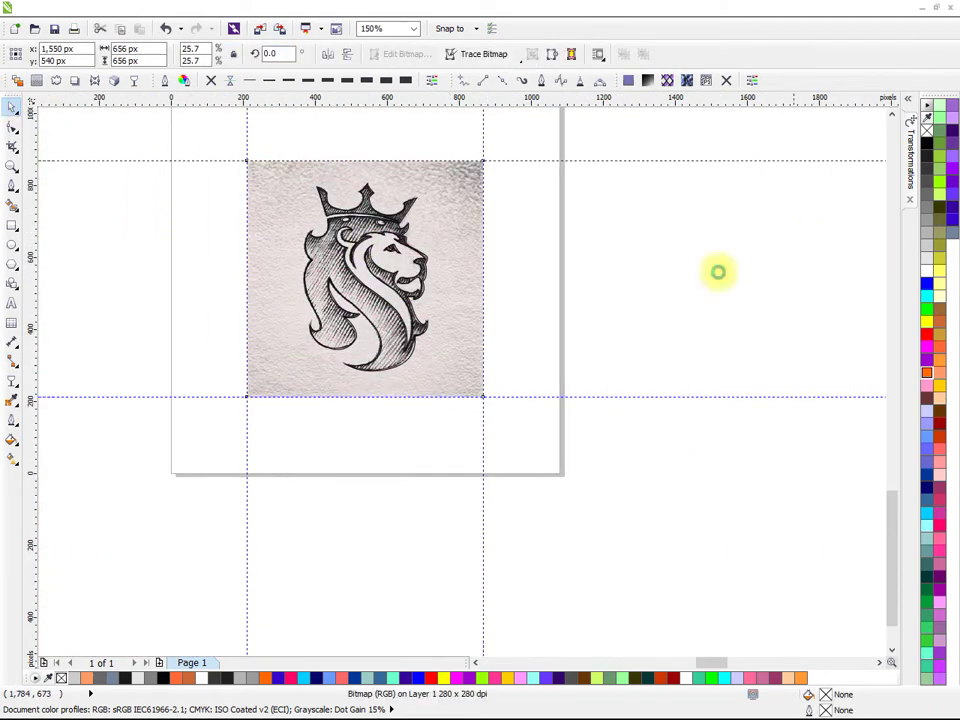
left_click(568, 288)
scroll(412, 279, "down", 1)
scroll(401, 270, "up", 2)
scroll(406, 283, "down", 1)
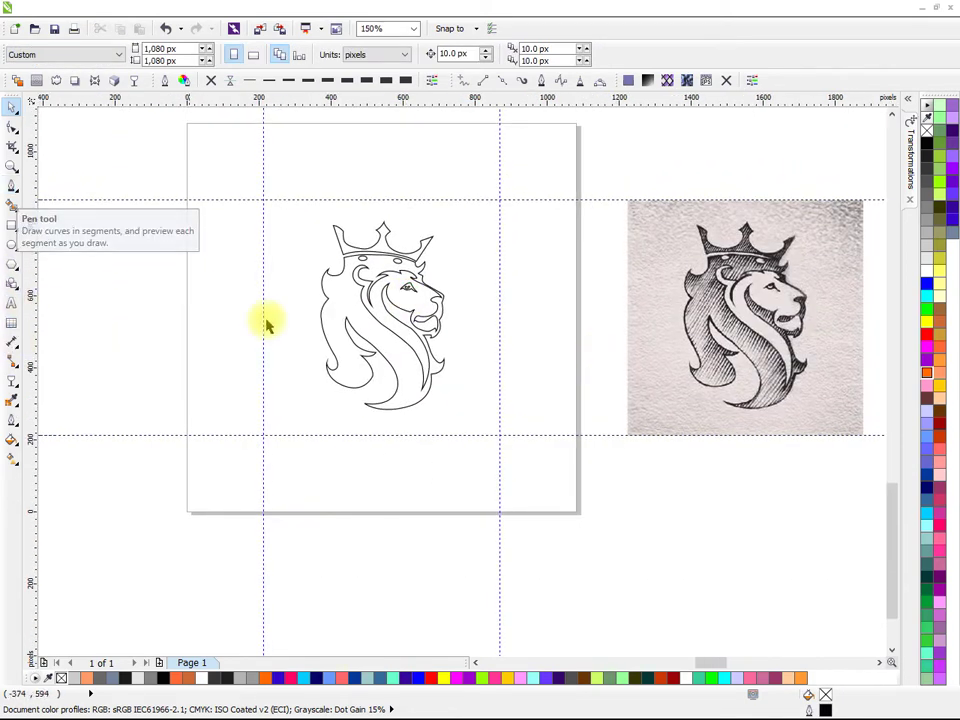
- Fill the lion's outer contour with black and the inner face and mane shape with white
left_click(346, 376)
left_click(926, 143)
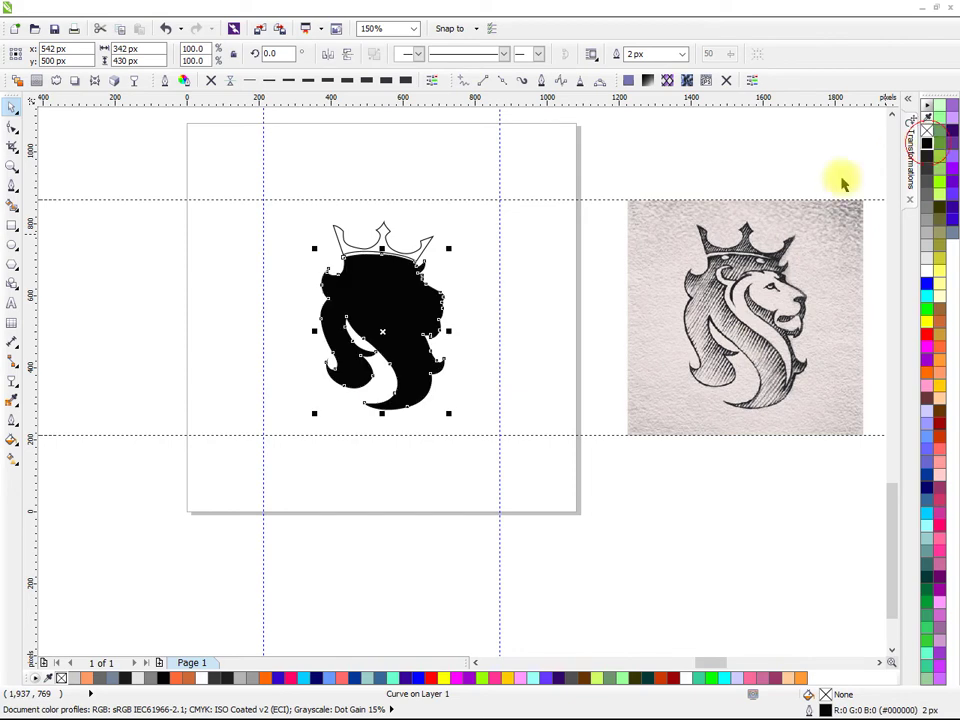
left_click(583, 306)
left_click(403, 305)
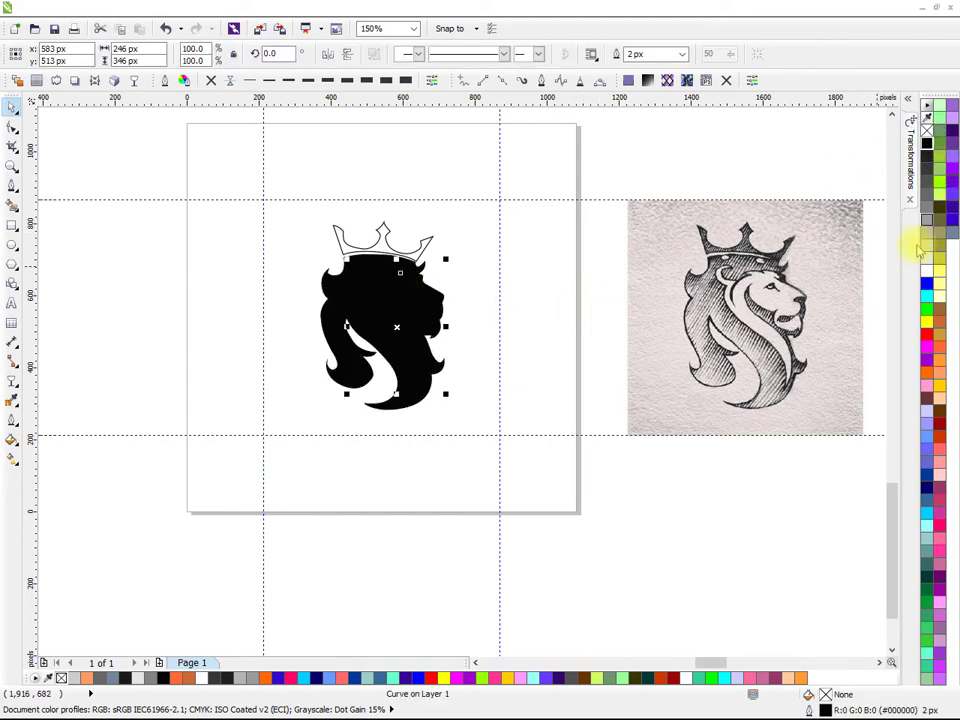
left_click(926, 271)
left_click(566, 292)
scroll(446, 274, "up", 1)
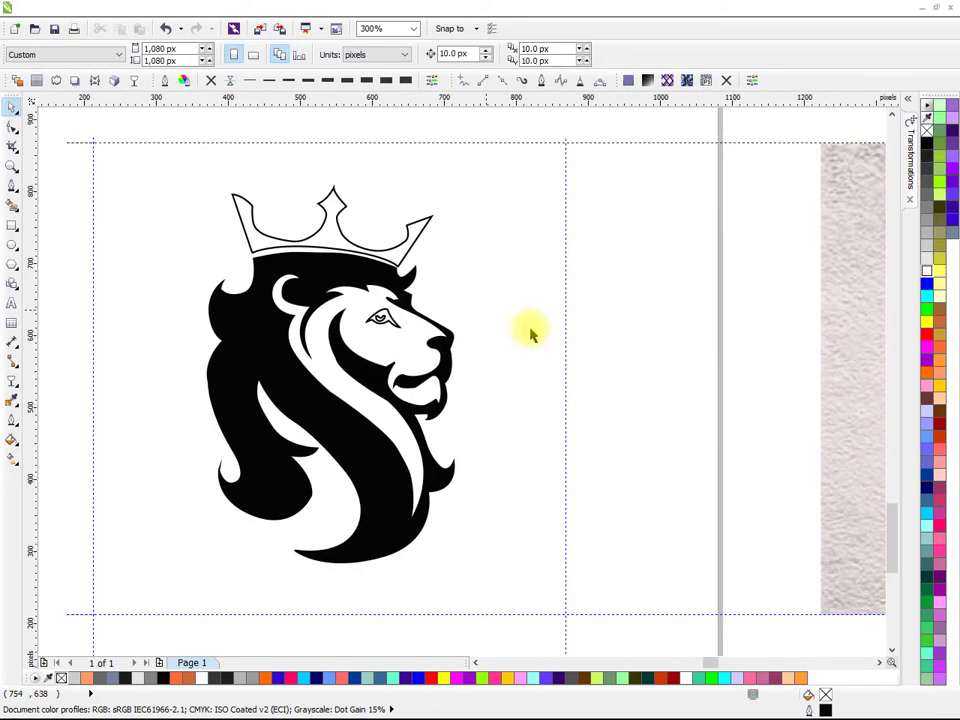
- Fill the eye shape with black and its small highlight with white
scroll(381, 316, "up", 2)
left_click(386, 310)
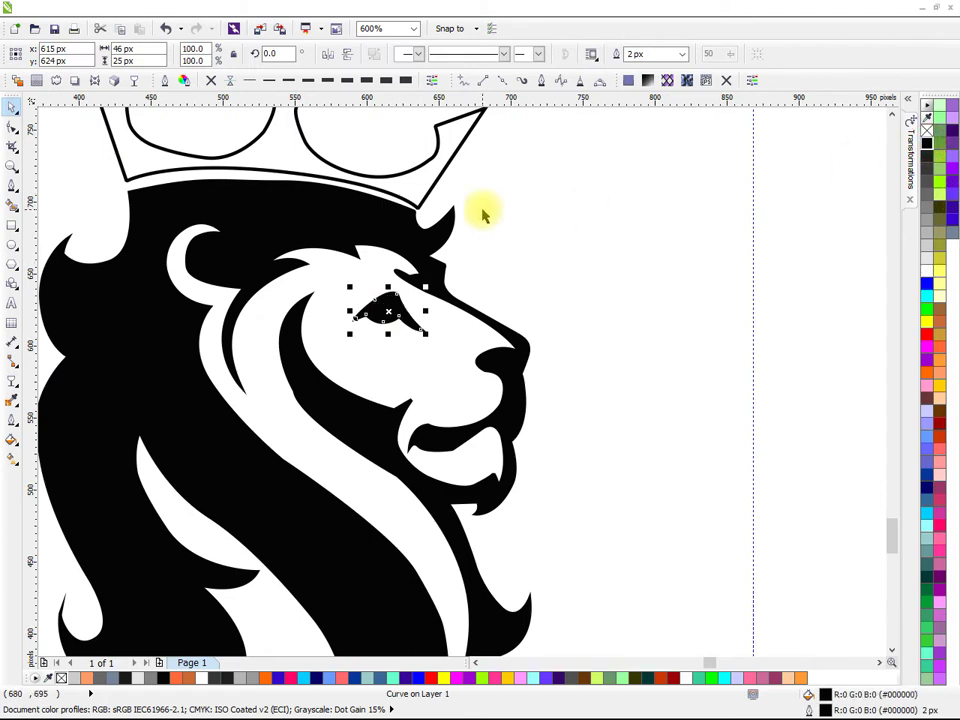
scroll(508, 261, "down", 2)
scroll(626, 176, "up", 3)
left_click(345, 242)
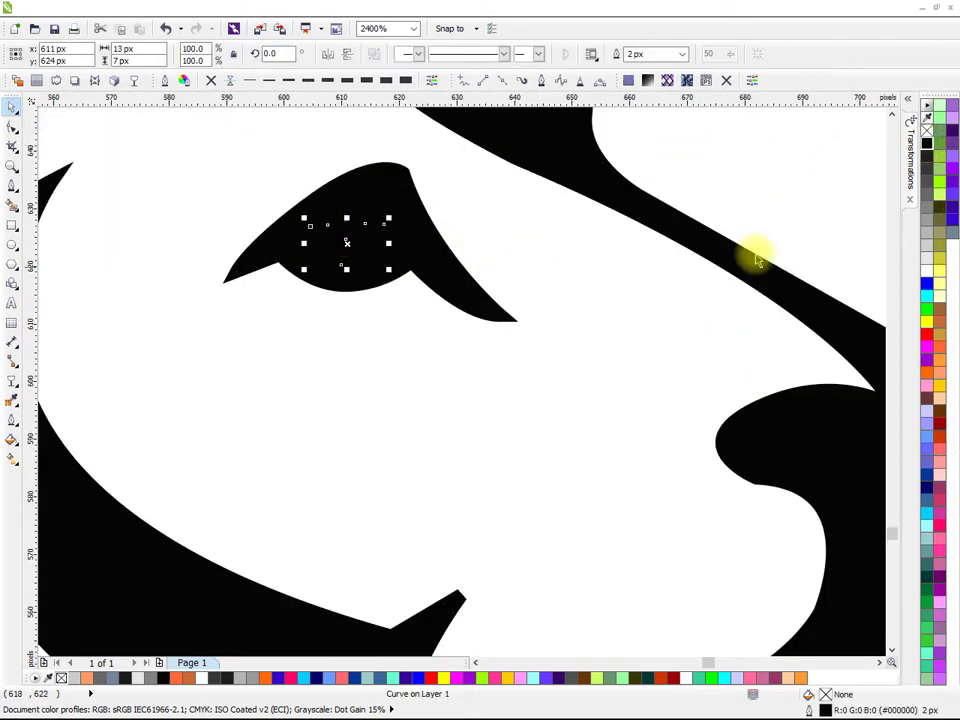
scroll(905, 288, "up", 3)
scroll(636, 276, "down", 2)
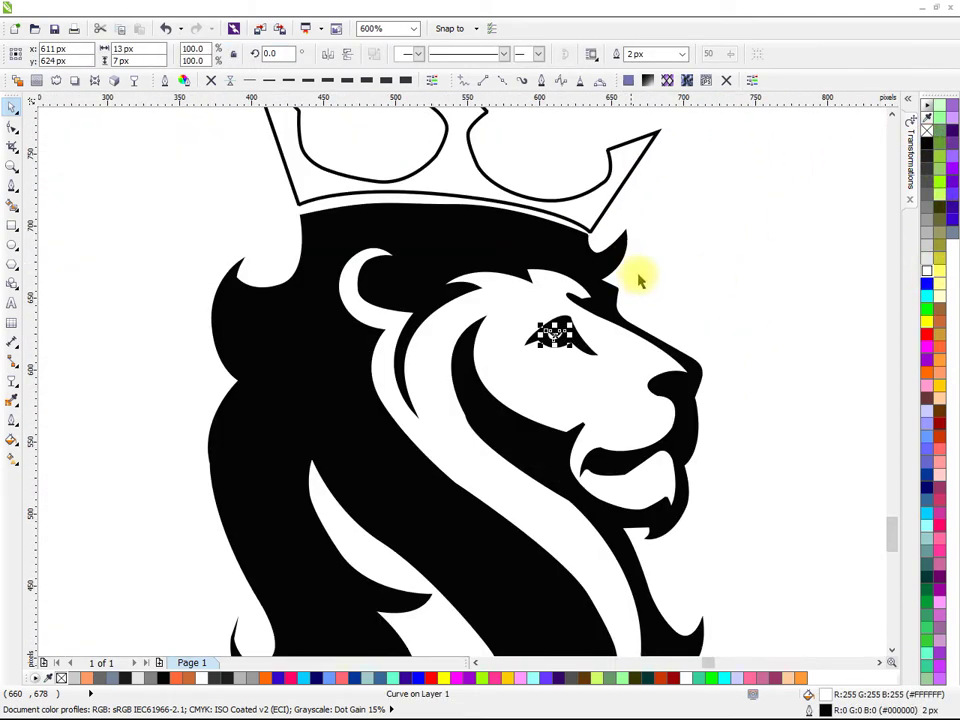
left_click(720, 249)
scroll(553, 261, "down", 1)
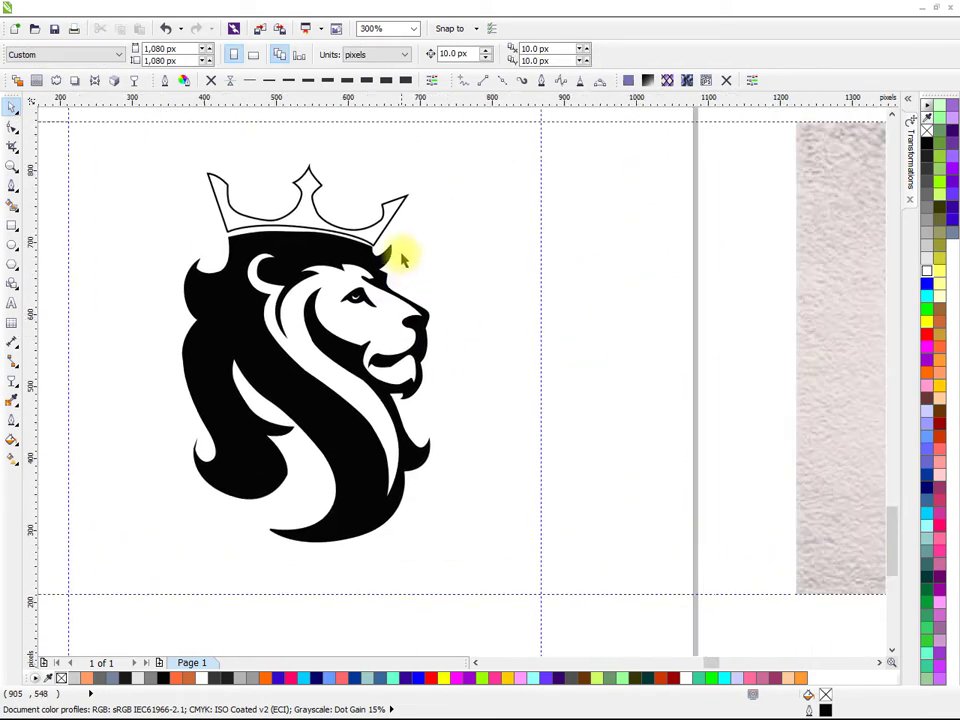
- Fill the crown with black and check the gap between its lower edge and the head
left_click(381, 228)
left_click(928, 144)
scroll(380, 225, "up", 1)
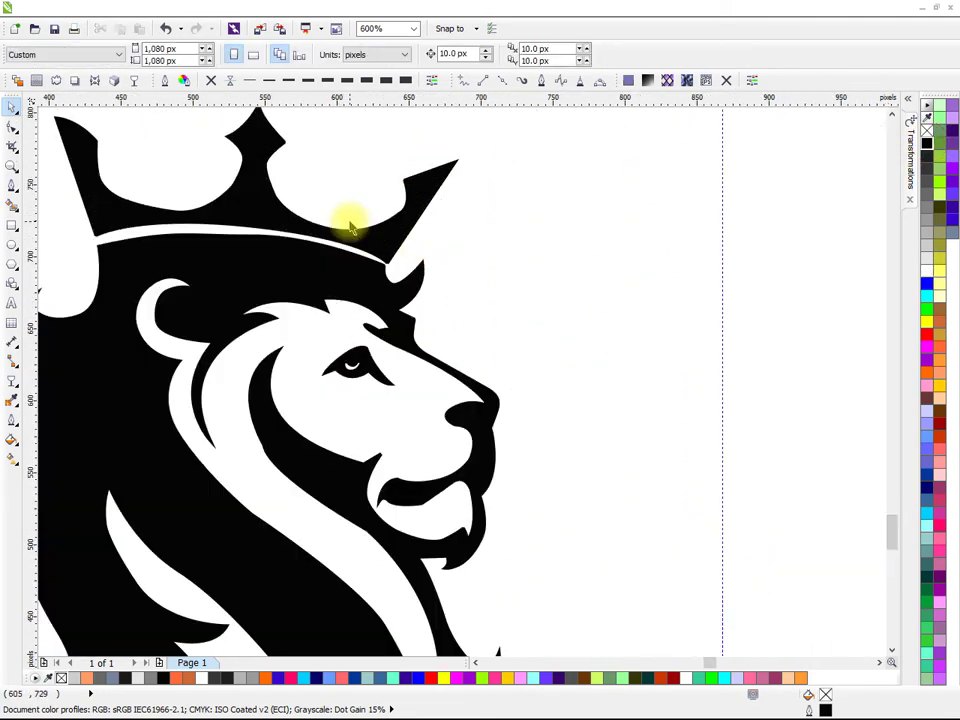
scroll(350, 240, "left", 2)
left_click(12, 127)
scroll(446, 272, "up", 1)
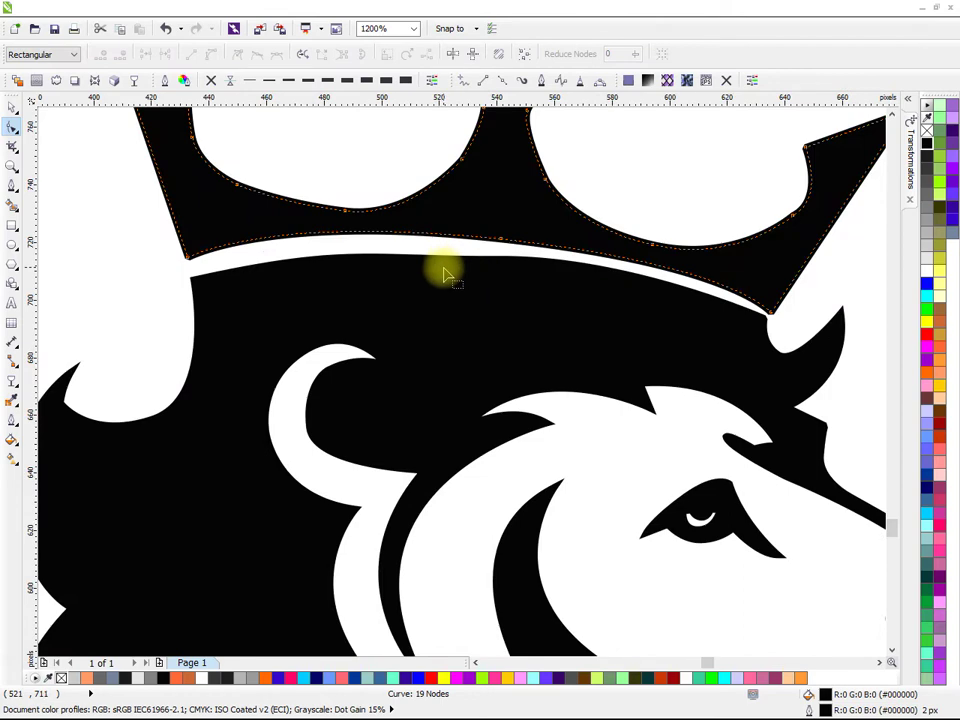
scroll(446, 272, "down", 3)
- Select all the lion and crown shapes together and remove their outlines
left_click(12, 107)
left_click_drag(301, 195, 552, 456)
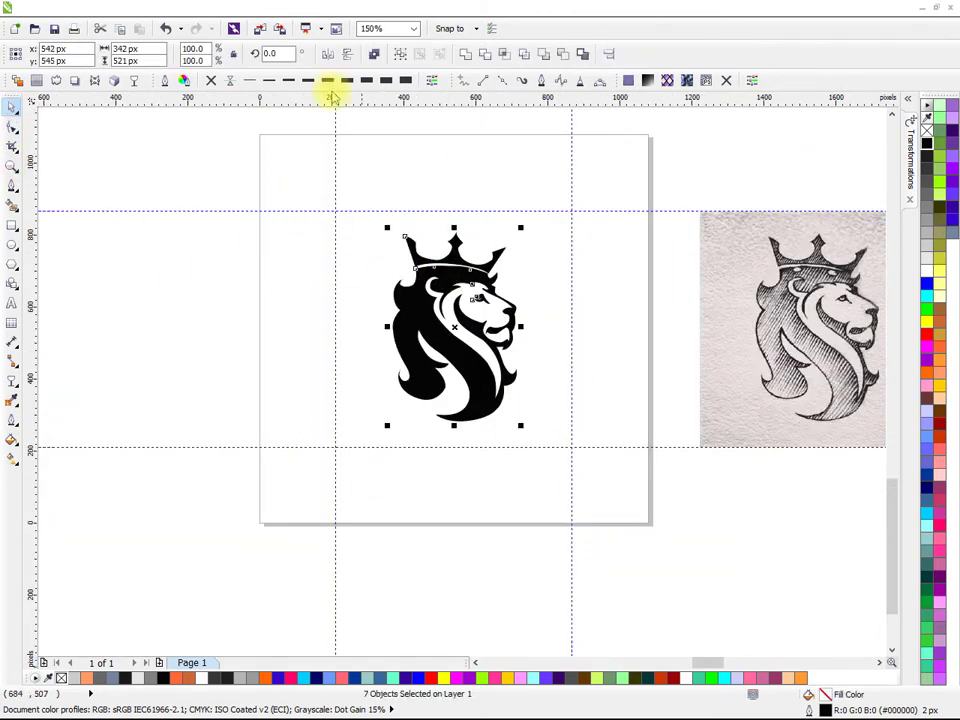
left_click(211, 81)
scroll(459, 269, "up", 2)
scroll(460, 275, "up", 1)
left_click(528, 220)
- Smooth the head's top edge beneath the crown by shifting its middle node and adjusting the curve handles
left_click(355, 299)
left_click(12, 127)
scroll(441, 285, "up", 1)
left_click(463, 272)
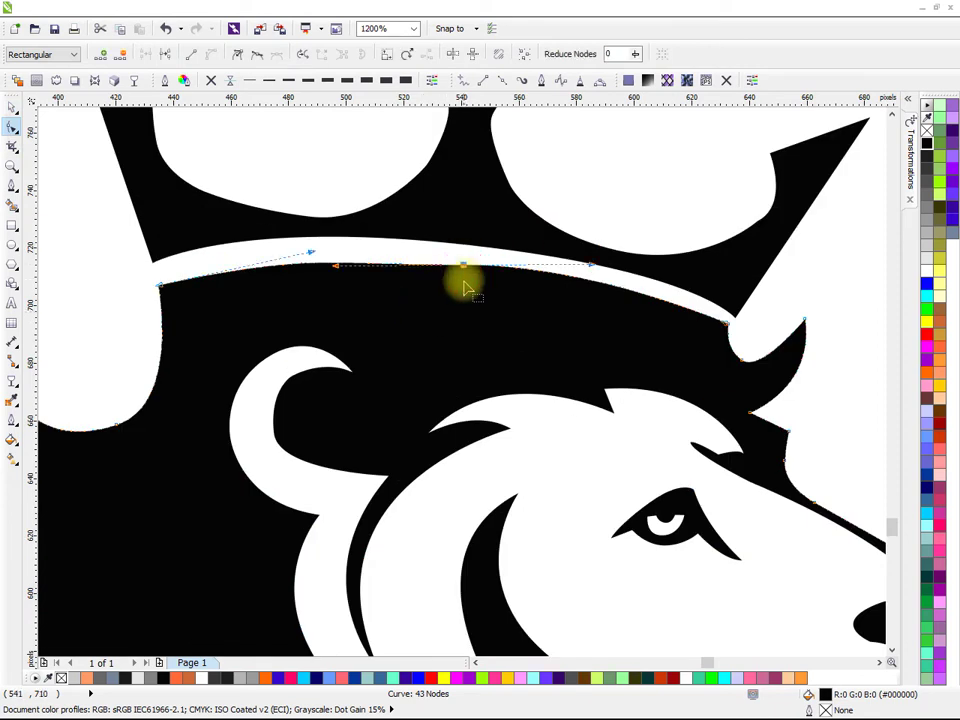
left_click_drag(593, 272, 606, 274)
left_click(168, 287)
left_click_drag(464, 265, 443, 266)
left_click_drag(585, 270, 630, 280)
- Reshape the crown's lower edge by adjusting its middle node and handle to follow the head's top curve
left_click(470, 252)
left_click(467, 248)
left_click_drag(229, 216, 251, 226)
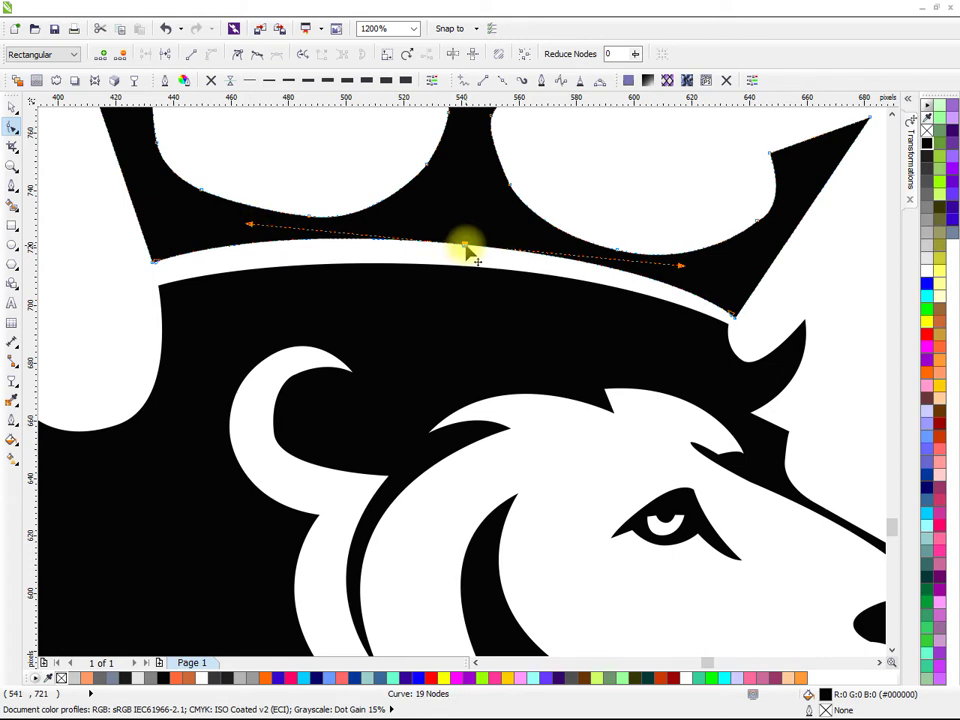
scroll(466, 252, "up", 1)
left_click_drag(466, 247, 466, 254)
scroll(467, 253, "down", 2)
- Refine the crown's lower edge near its right corner to even out the white gap above the head
scroll(606, 288, "up", 2)
scroll(605, 335, "up", 4)
left_click_drag(606, 326, 609, 300)
scroll(600, 300, "down", 6)
scroll(597, 298, "down", 2)
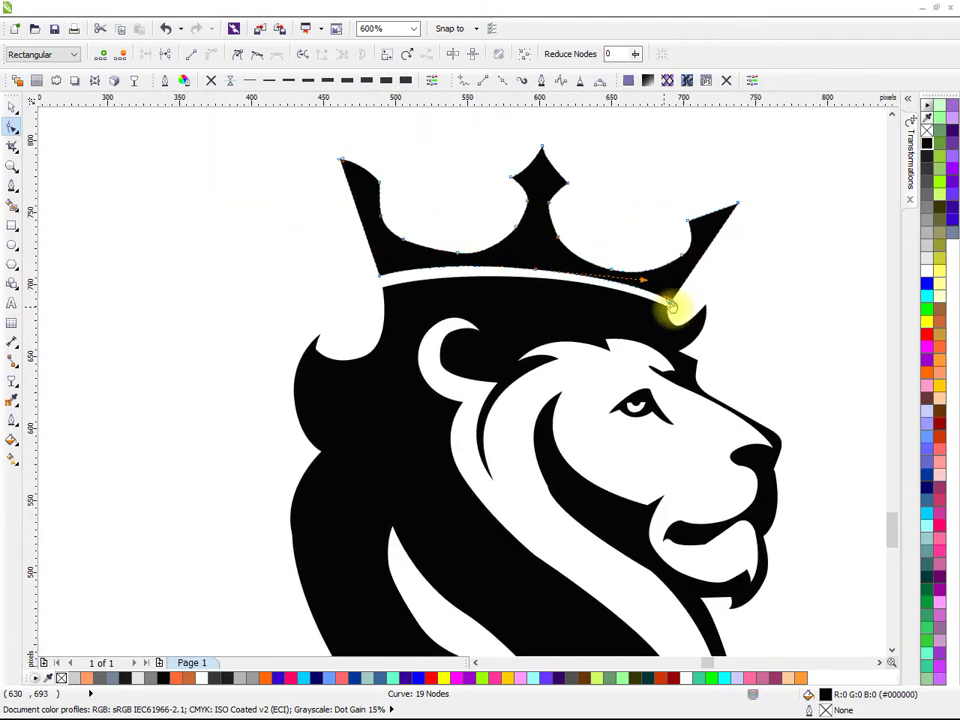
scroll(343, 283, "up", 2)
scroll(335, 273, "up", 3)
left_click_drag(332, 268, 343, 311)
scroll(335, 298, "down", 2)
scroll(340, 304, "up", 2)
- Nudge the middle of the crown's lower edge and its curve so the white band beneath it narrows evenly
scroll(343, 310, "down", 6)
scroll(530, 320, "up", 2)
left_click_drag(527, 300, 525, 300)
scroll(435, 289, "down", 1)
scroll(405, 283, "up", 1)
left_click_drag(399, 273, 410, 275)
left_click_drag(590, 295, 589, 300)
scroll(589, 300, "down", 2)
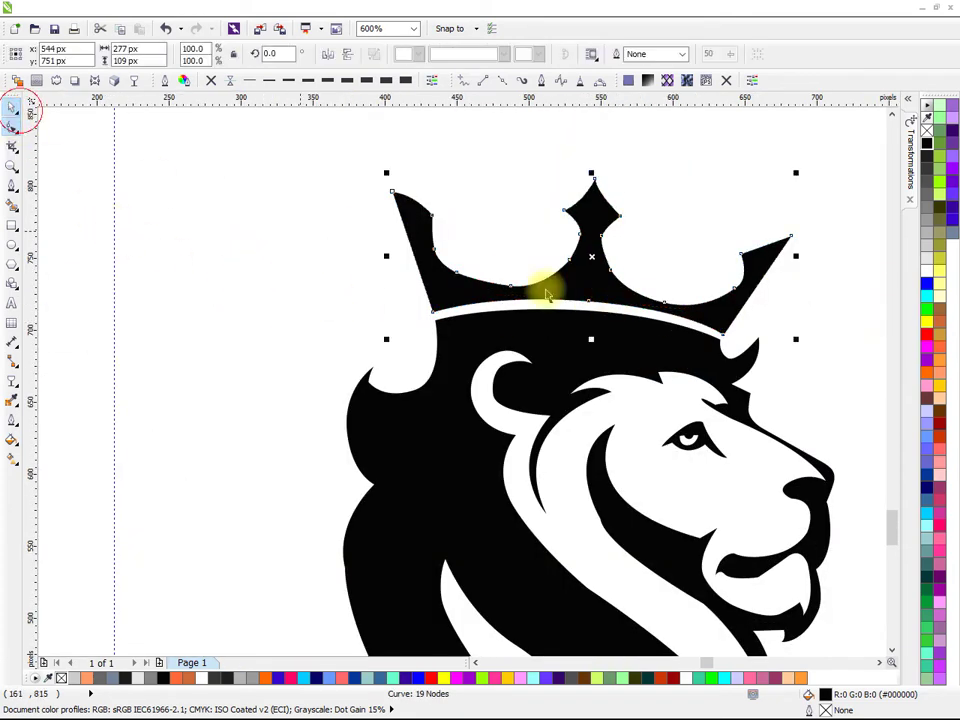
- Select the two small ovals on the band below the crown and fill them with white
left_click_drag(381, 296, 813, 360)
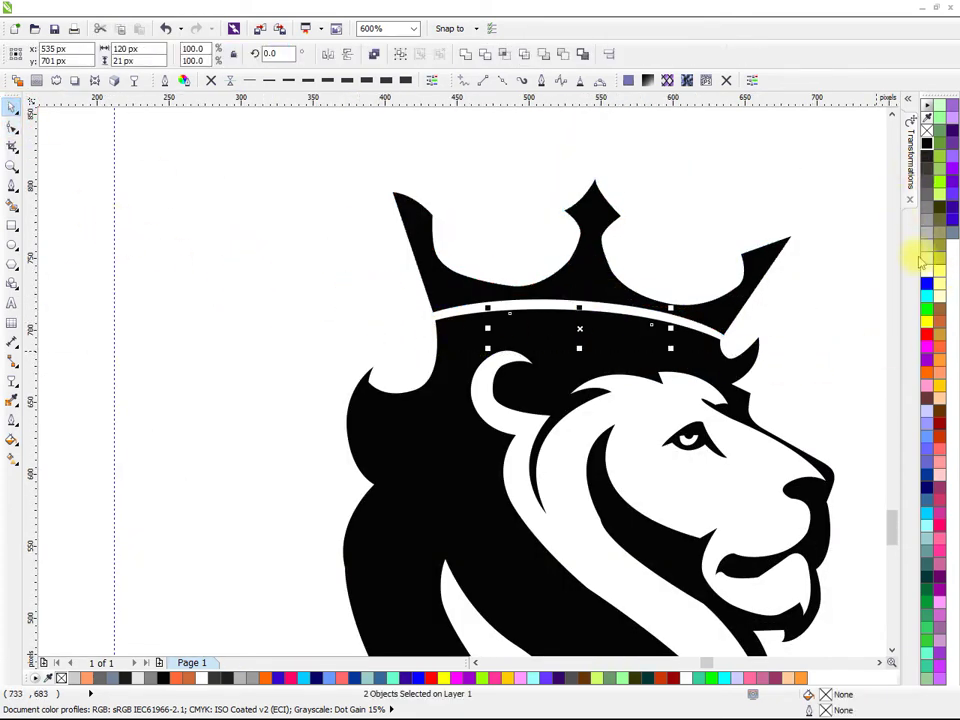
left_click(211, 80)
left_click(699, 326)
left_click_drag(699, 326, 568, 220)
scroll(589, 221, "down", 2)
left_click(688, 290)
scroll(540, 300, "up", 2)
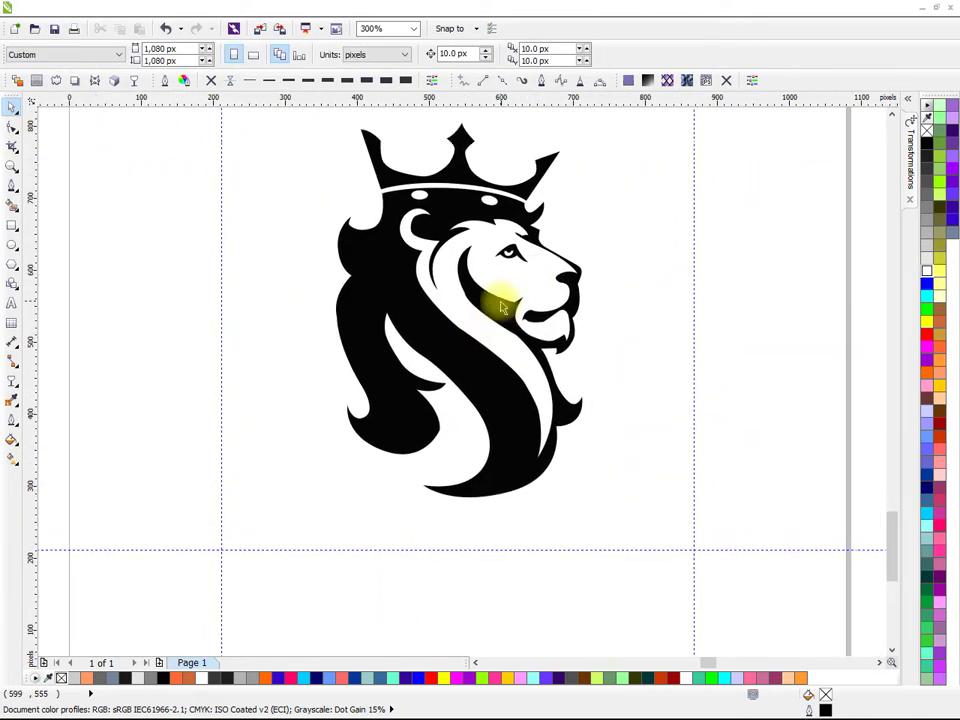
left_click(523, 287)
left_click(606, 306)
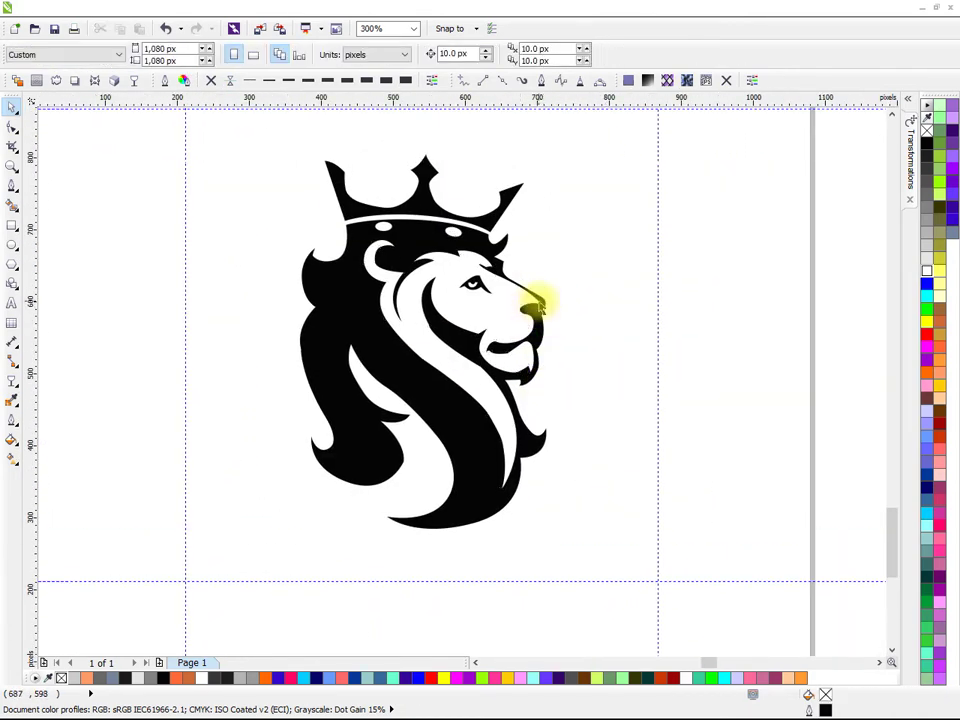
- Round the nose tip by moving its node lower and shifting the bridge node about 3 px back along the edge
scroll(540, 300, "up", 4)
left_click(542, 296)
left_click(12, 126)
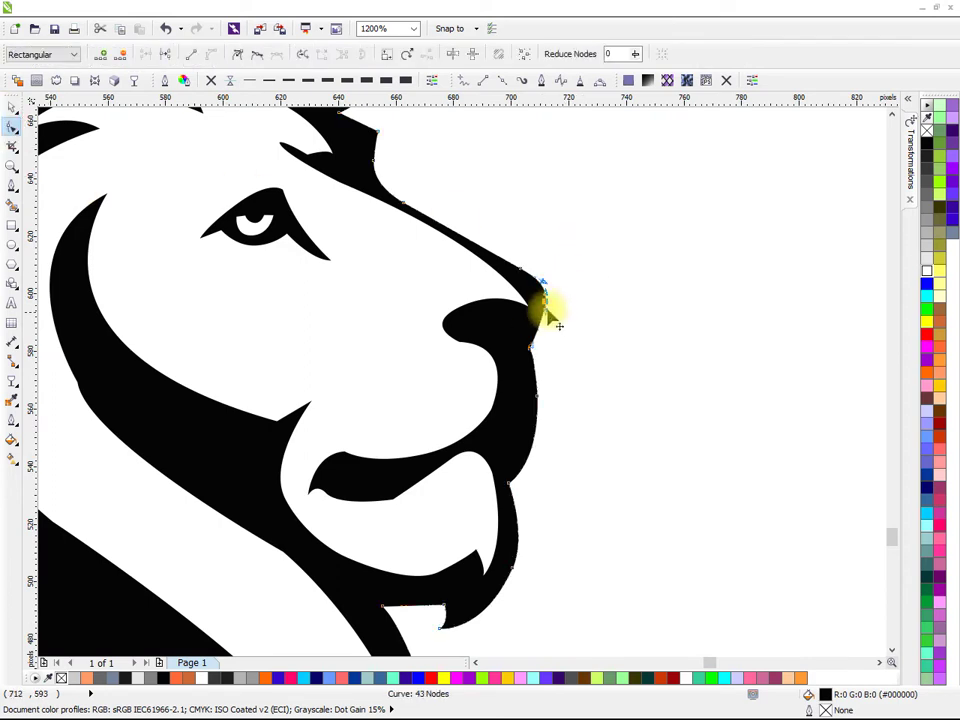
scroll(547, 306, "up", 1)
left_click_drag(543, 297, 541, 313)
left_click_drag(495, 231, 478, 223)
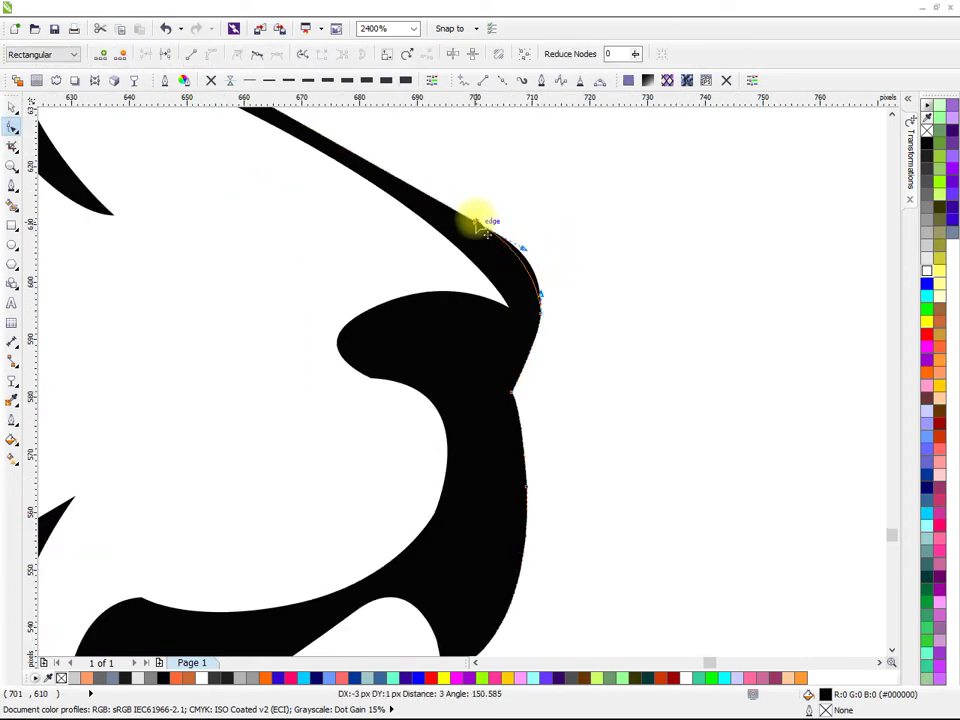
scroll(546, 253, "down", 1)
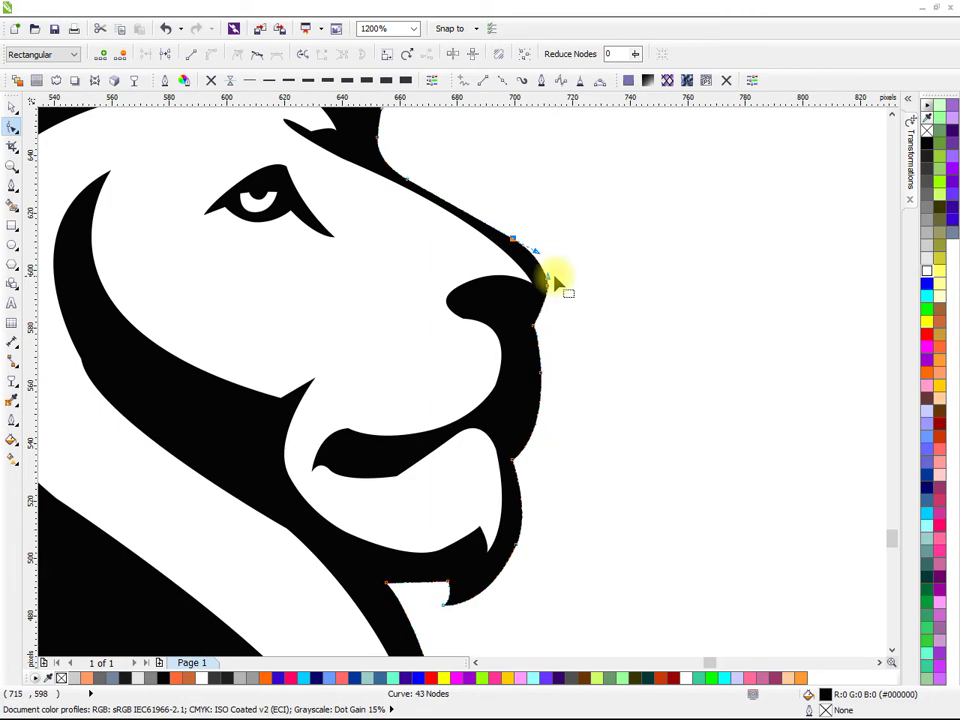
scroll(553, 283, "up", 1)
scroll(606, 261, "down", 1)
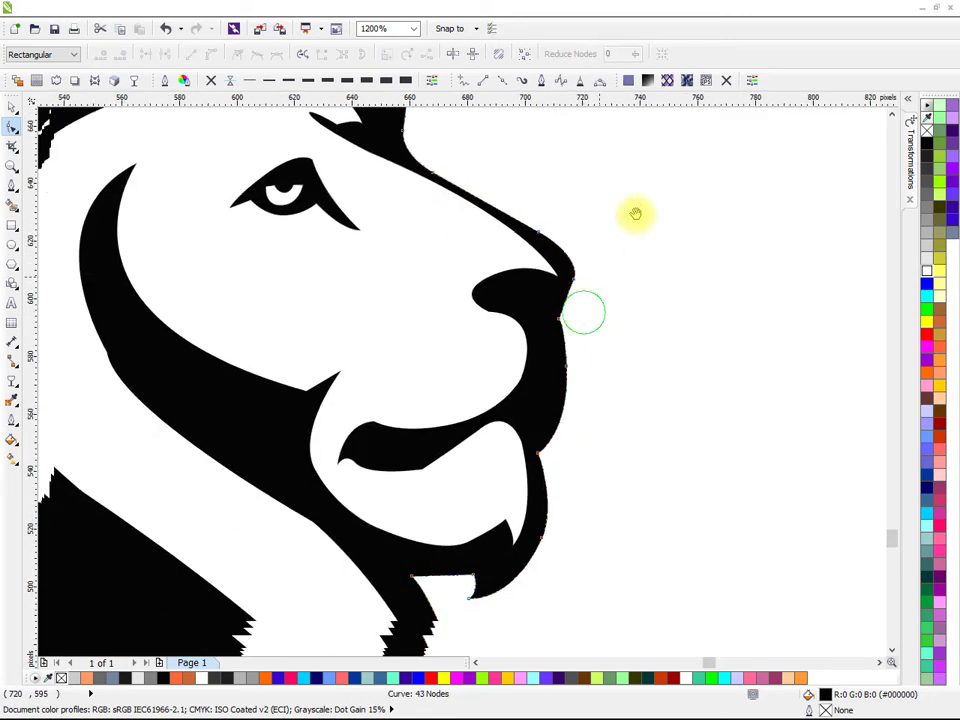
- Smooth the muzzle's front edge below the nose by deleting its surplus middle node
scroll(639, 212, "up", 1)
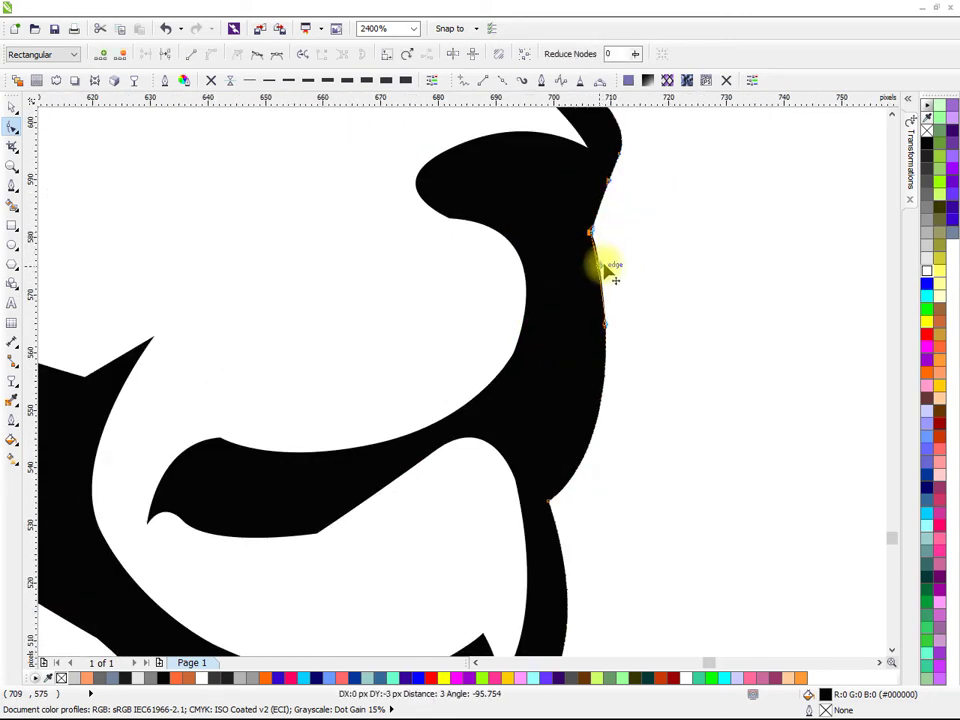
scroll(718, 214, "down", 1)
scroll(675, 274, "up", 1)
left_click(649, 265)
key("Delete")
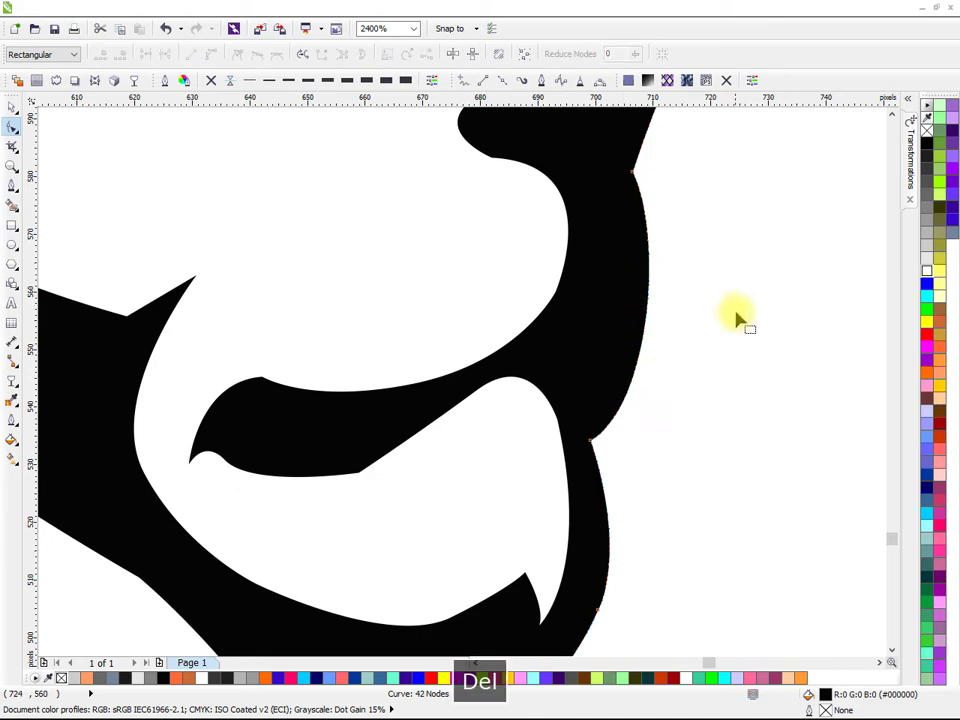
- Inspect the outer contour along the chin, mane and crown, and review the whole filled logo
left_click(591, 443)
scroll(600, 365, "down", 2)
left_click(634, 414)
left_click_drag(648, 449, 676, 368)
left_click_drag(431, 359, 463, 416)
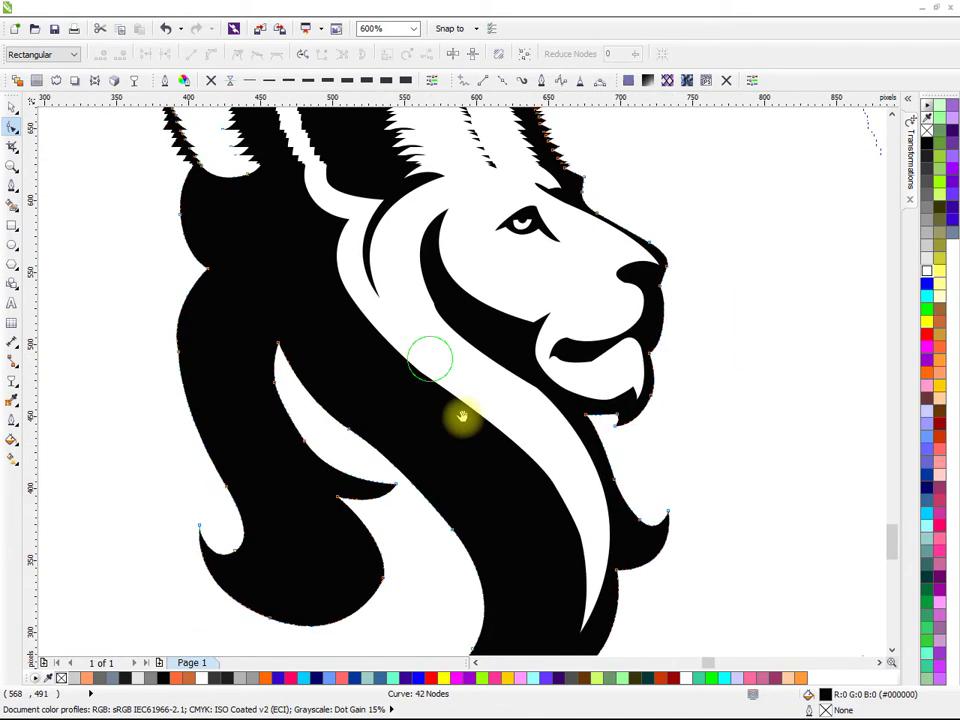
left_click_drag(372, 410, 428, 246)
left_click_drag(527, 309, 467, 446)
scroll(470, 452, "down", 1)
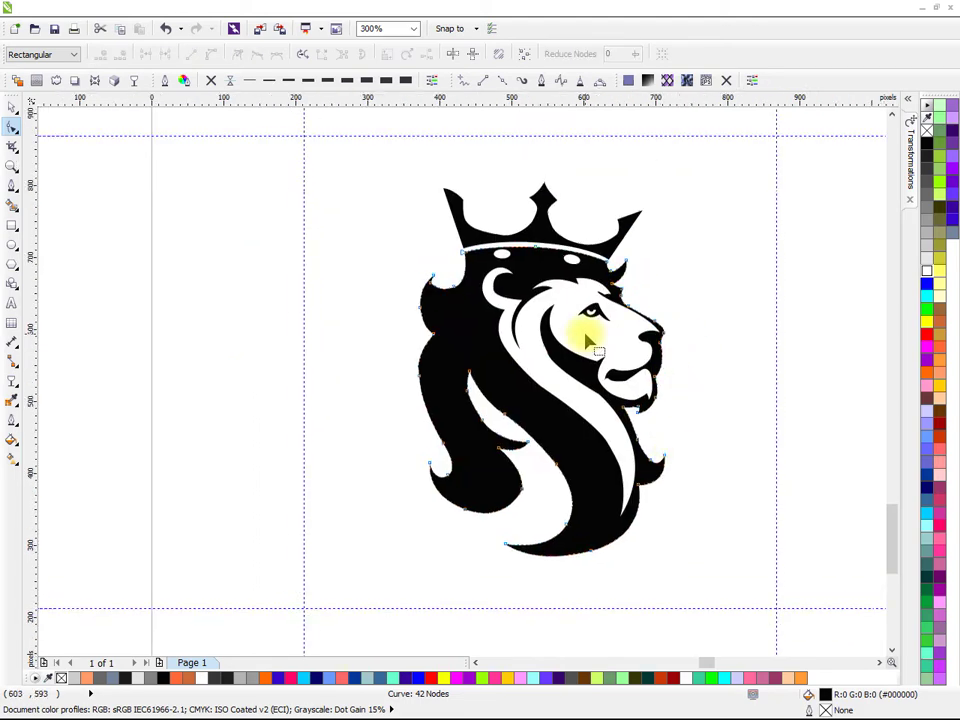
- Draw a square of about 654 by 656 px on the guidelines around the logo and fill it with golden yellow
left_click(10, 110)
key("Escape")
left_click_drag(699, 287, 583, 232)
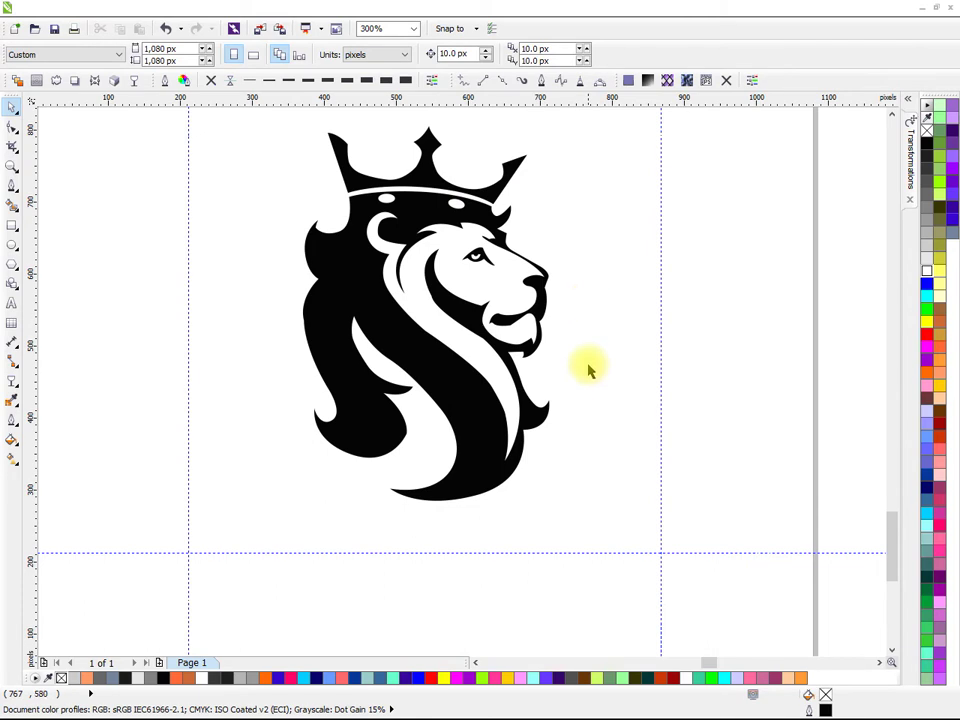
scroll(590, 370, "down", 1)
left_click(12, 225)
scroll(512, 232, "down", 3)
scroll(512, 238, "up", 2)
left_click_drag(358, 182, 593, 418)
left_click(940, 386)
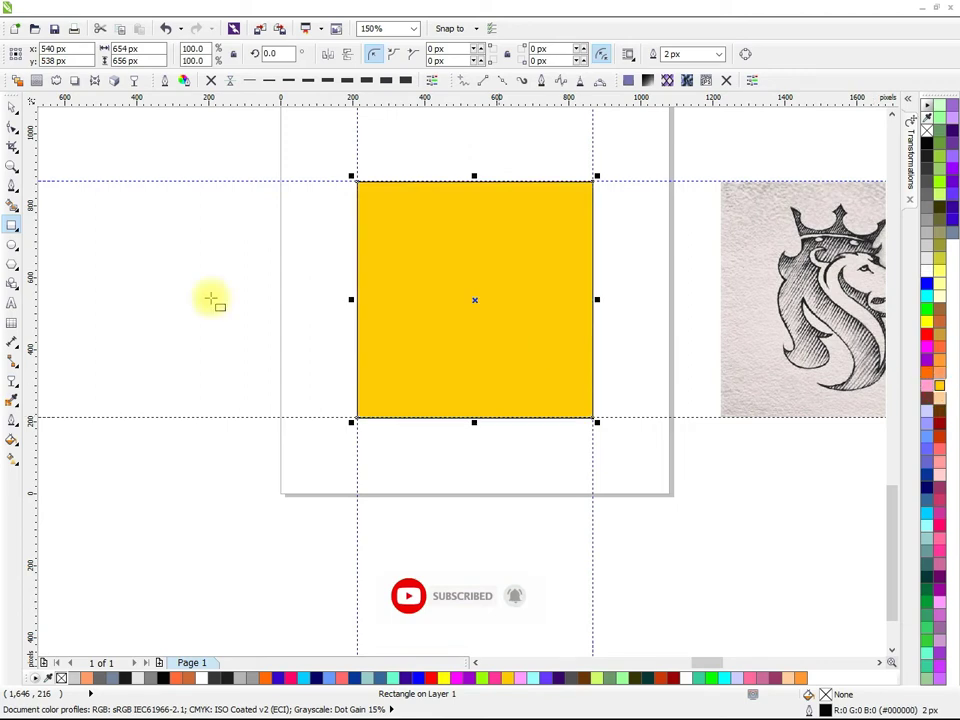
- Send the yellow square behind the lion artwork as its background
left_click(10, 104)
key("ctrl+End")
key("Escape")
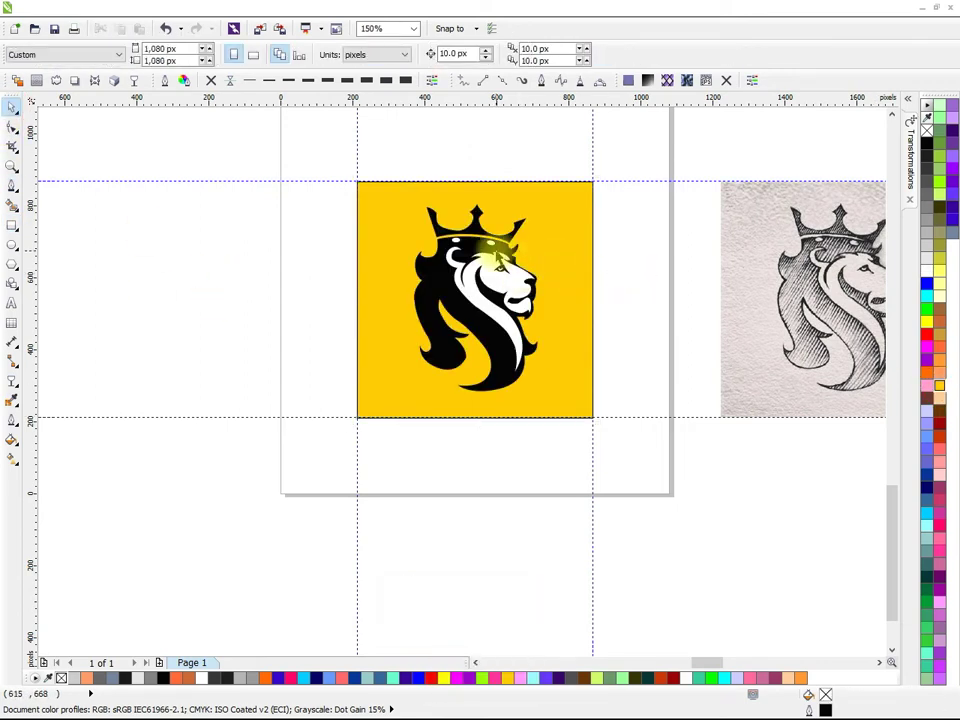
- Smooth the crown's left scallop by deleting its surplus nodes
scroll(497, 258, "up", 2)
left_click(461, 253)
left_click(12, 126)
scroll(418, 264, "up", 1)
left_click_drag(415, 259, 382, 290)
left_click_drag(460, 284, 461, 273)
left_click_drag(296, 225, 284, 270)
key("Delete")
left_click_drag(376, 300, 332, 278)
left_click(507, 217)
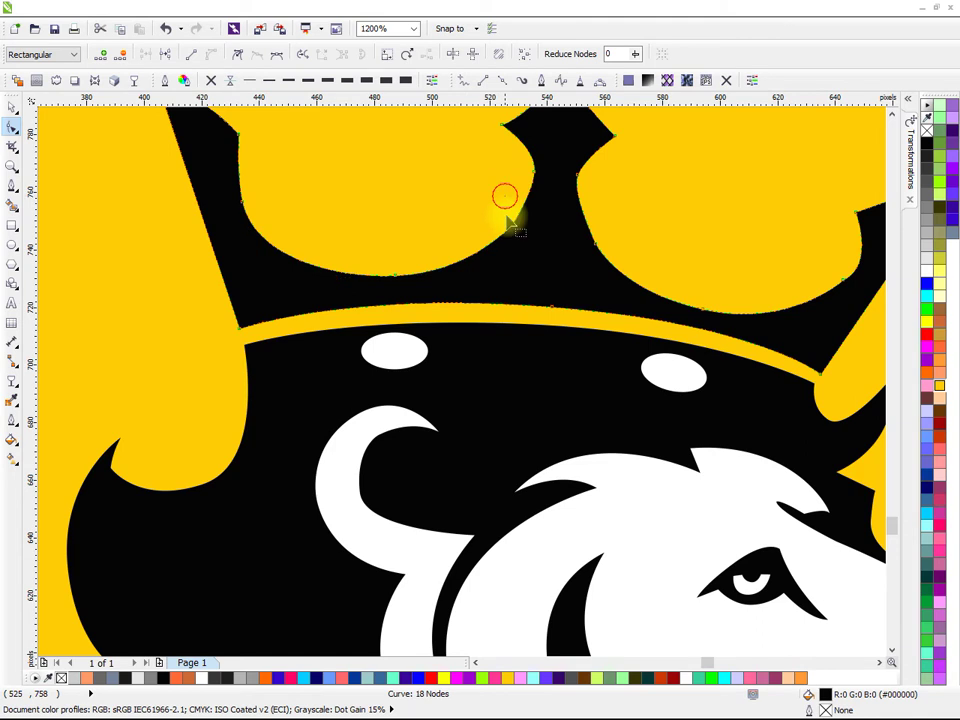
key("Delete")
- Delete the surplus node on the crown's right scallop beside the central spike
left_click_drag(455, 233, 341, 305)
left_click_drag(337, 240, 356, 322)
left_click(435, 242)
left_click_drag(604, 322, 521, 340)
left_click(535, 328)
key("Delete")
- Reshape the crown's right scallop by adjusting the curve between the central spike and the right spike
left_click_drag(660, 369, 620, 403)
left_click(513, 327)
left_click_drag(516, 340, 518, 343)
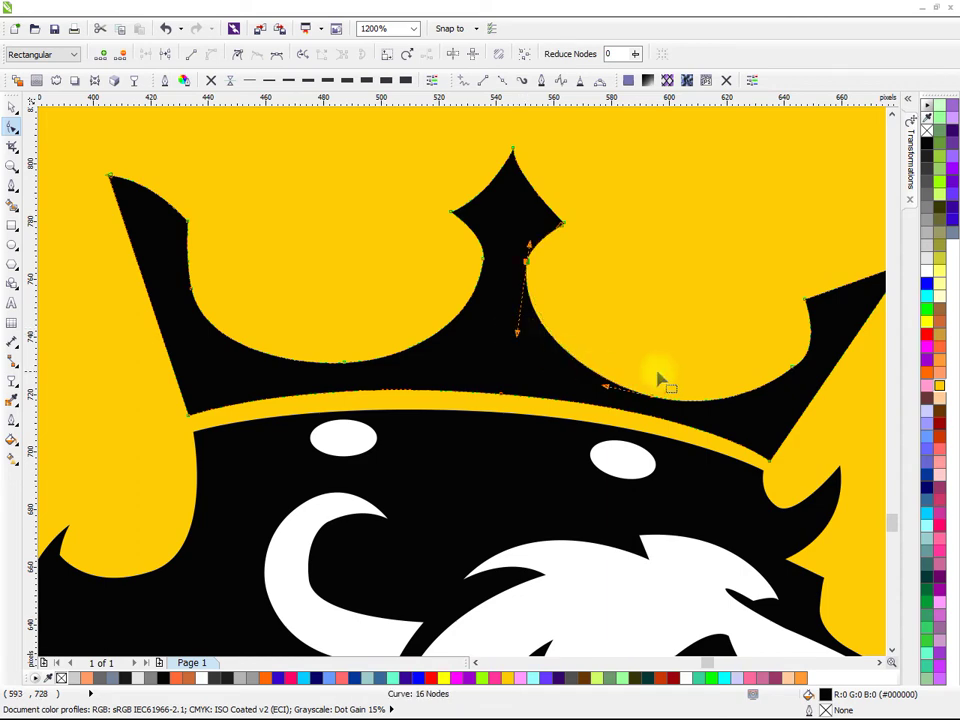
left_click_drag(737, 416, 737, 422)
scroll(716, 332, "down", 1)
left_click_drag(714, 332, 655, 330)
scroll(688, 350, "up", 1)
left_click_drag(586, 343, 661, 315)
scroll(661, 315, "down", 1)
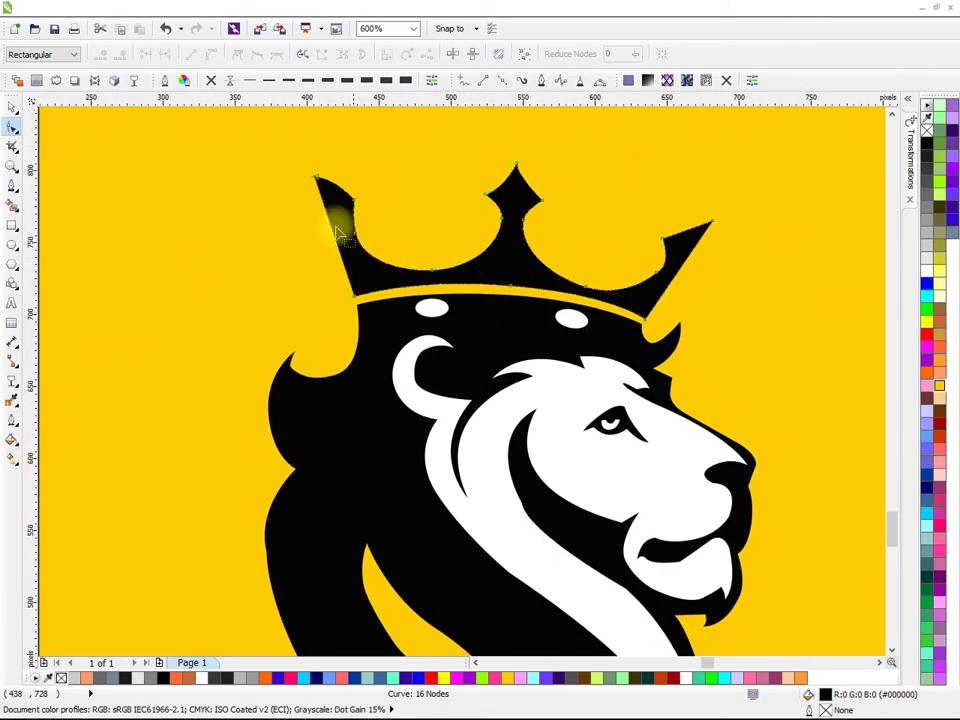
scroll(689, 242, "up", 1)
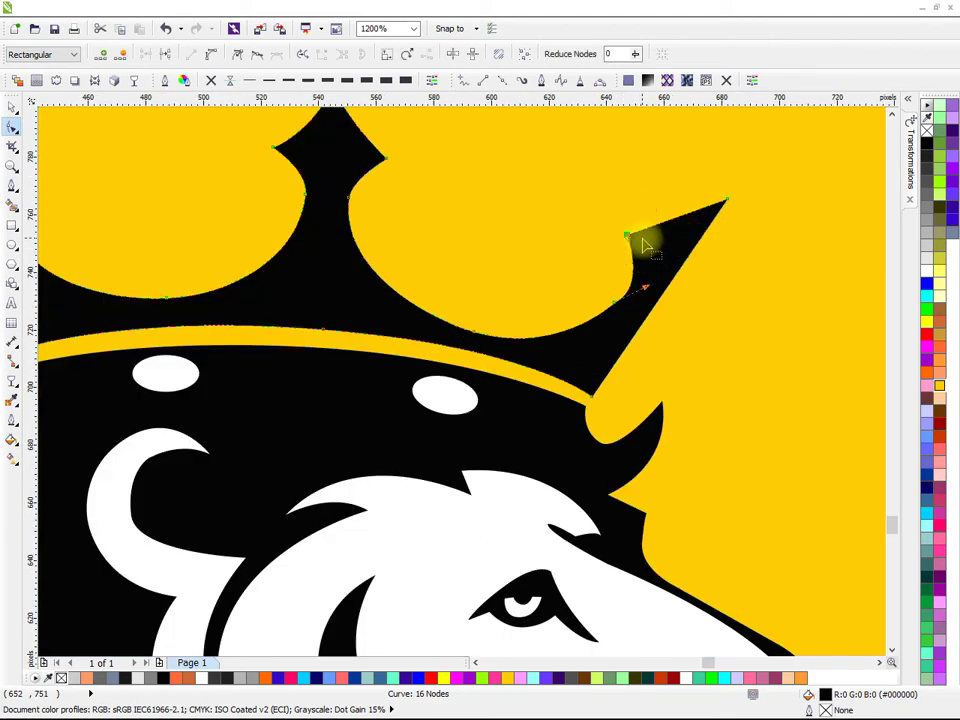
scroll(643, 246, "up", 1)
left_click(281, 59)
key("ctrl+z")
left_click(614, 194)
left_click(641, 248)
left_click(608, 232)
left_click_drag(686, 205, 688, 193)
key("ctrl+z")
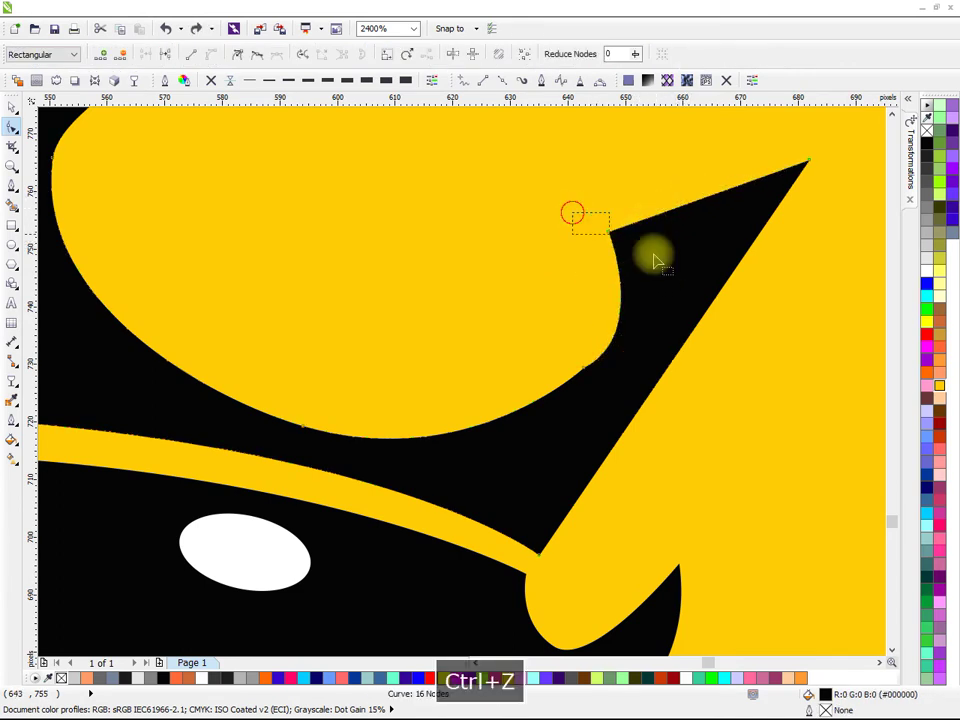
- Make the inner node of the crown's right spike a cusp and bow the spike's upper edge outward
left_click(238, 58)
mouse_move(680, 213)
left_mouse_down()
mouse_move(690, 193)
mouse_move(750, 189)
mouse_move(773, 172)
mouse_move(673, 200)
left_mouse_up()
scroll(673, 200, "down", 5)
left_click(12, 107)
left_click(227, 223)
scroll(517, 217, "down", 1)
scroll(657, 264, "up", 1)
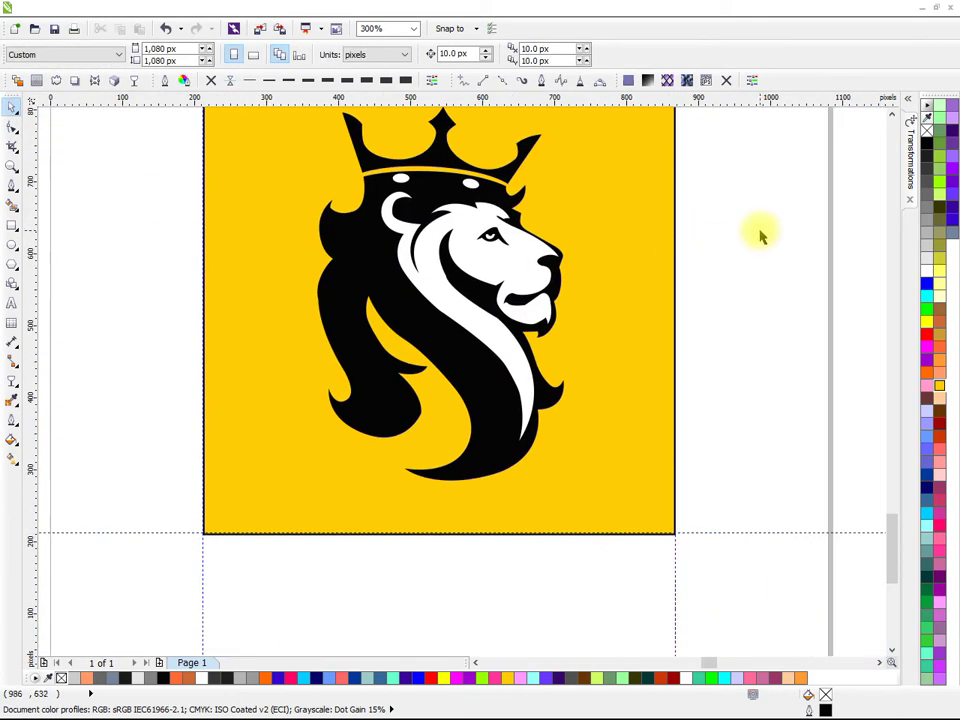
- Cut the white face shape out of the black mane and move the leftover white shape outside the yellow square
left_click(509, 257)
left_click(386, 257, "shift")
left_click(488, 58)
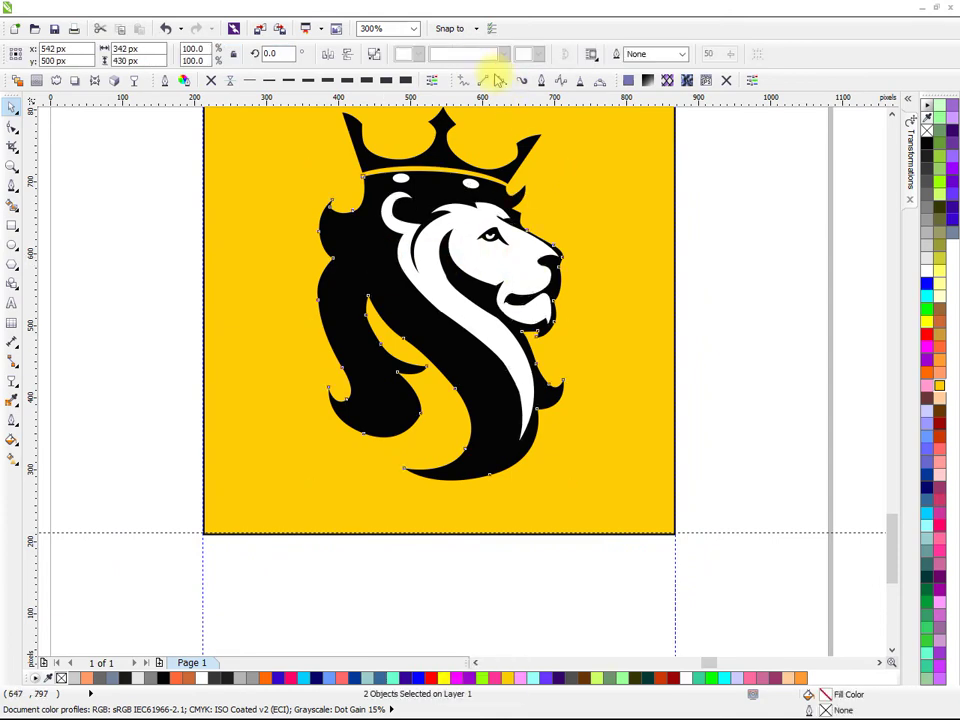
left_click(748, 276)
left_click_drag(493, 229, 849, 285)
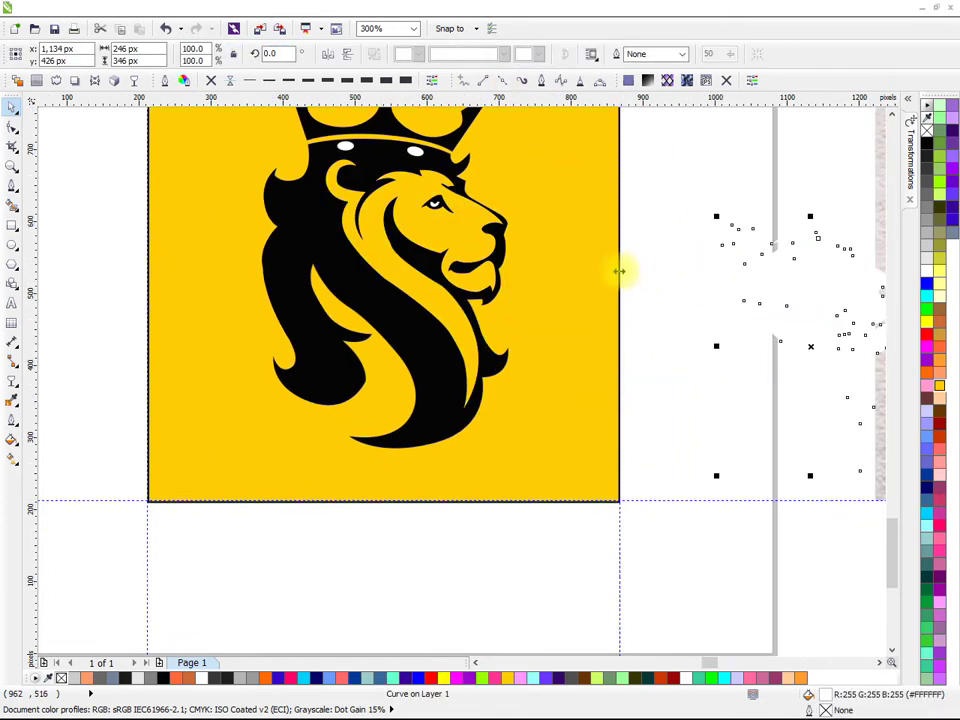
- Try bowing the short edge of the brow notch above the eye downward
scroll(476, 210, "up", 3)
scroll(476, 210, "up", 1)
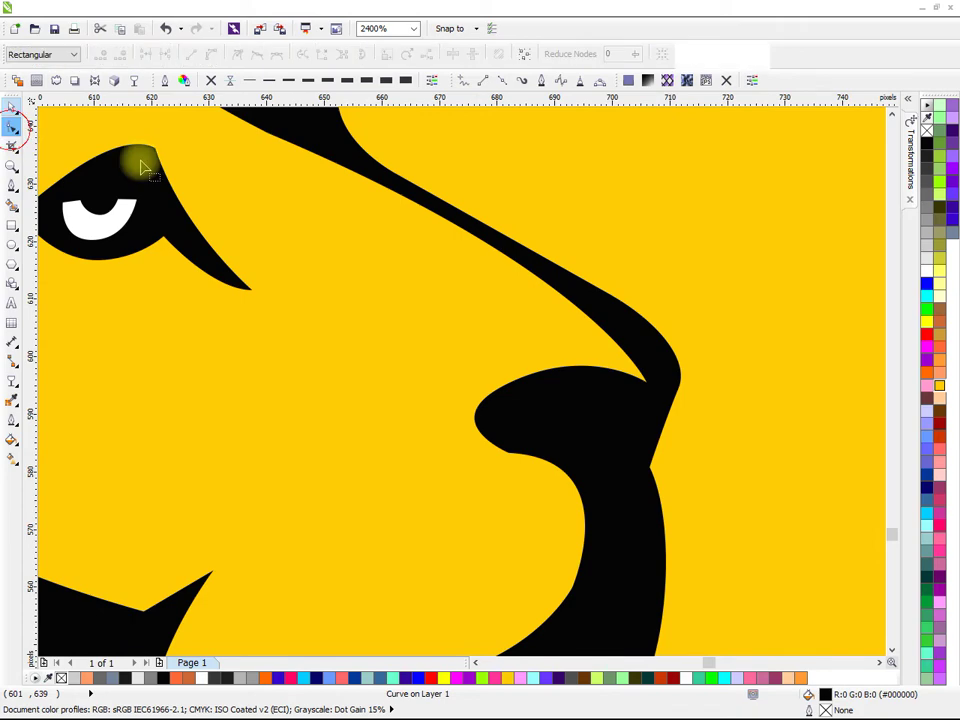
left_click(12, 128)
scroll(398, 316, "up", 1)
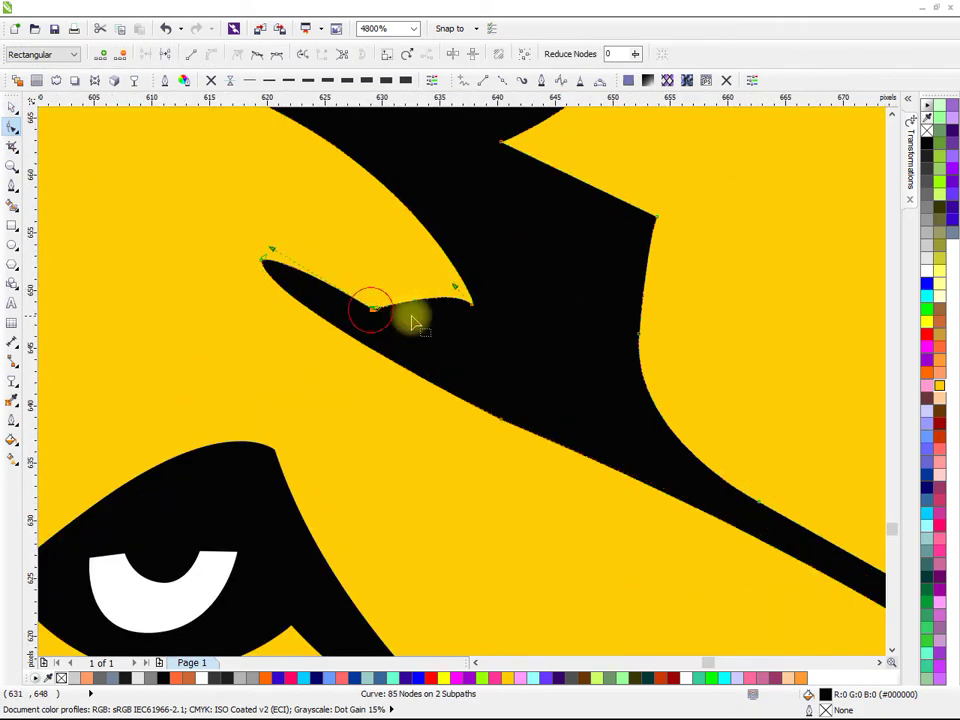
left_click_drag(460, 297, 474, 318)
scroll(474, 318, "down", 1)
- Inspect the contour from the brow along the nose bridge
left_click_drag(450, 213, 499, 297)
scroll(437, 225, "down", 2)
left_click(591, 236)
scroll(450, 214, "up", 1)
left_click(452, 215)
scroll(458, 227, "up", 1)
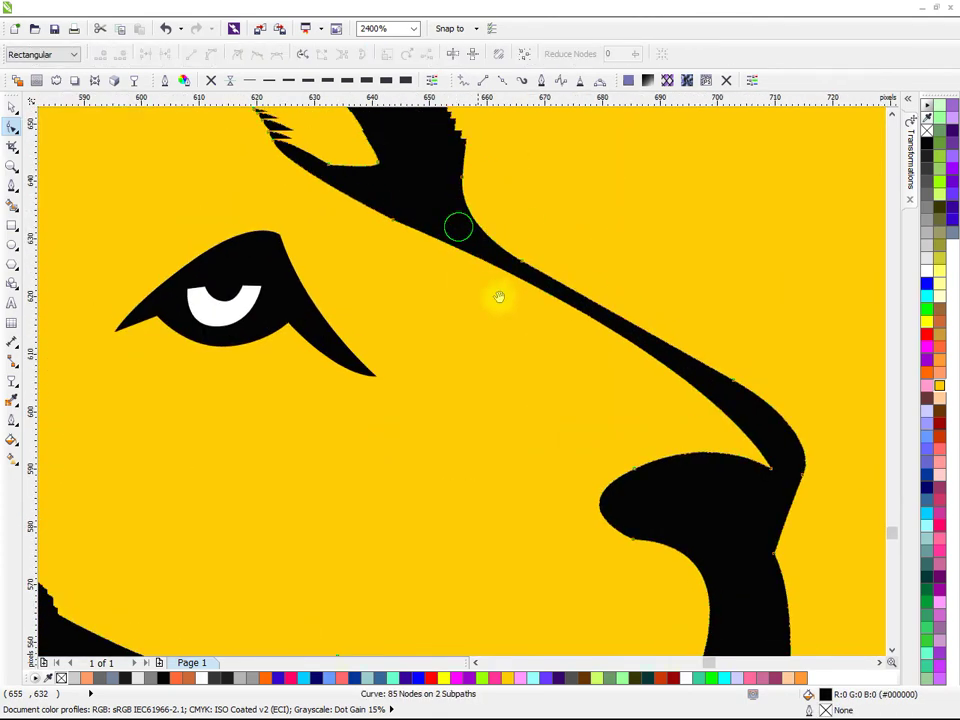
left_click(369, 235)
scroll(386, 237, "up", 1)
left_click_drag(378, 250, 461, 242)
scroll(489, 261, "down", 3)
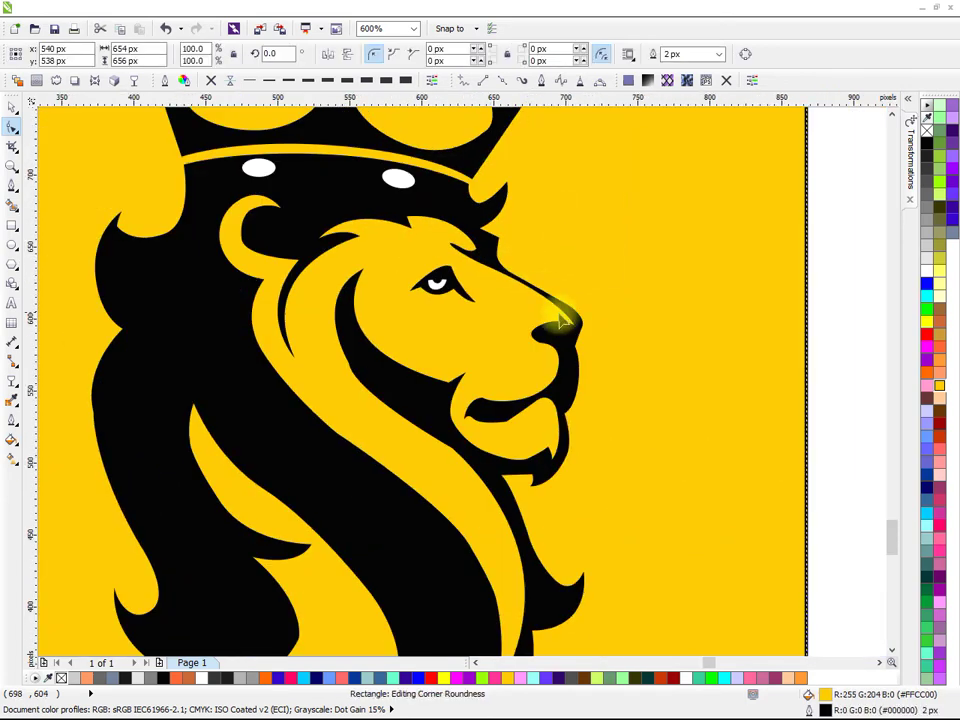
- Bow the short edge of the brow notch above the eye upward and refine its pointed end
scroll(470, 247, "up", 2)
scroll(474, 268, "up", 2)
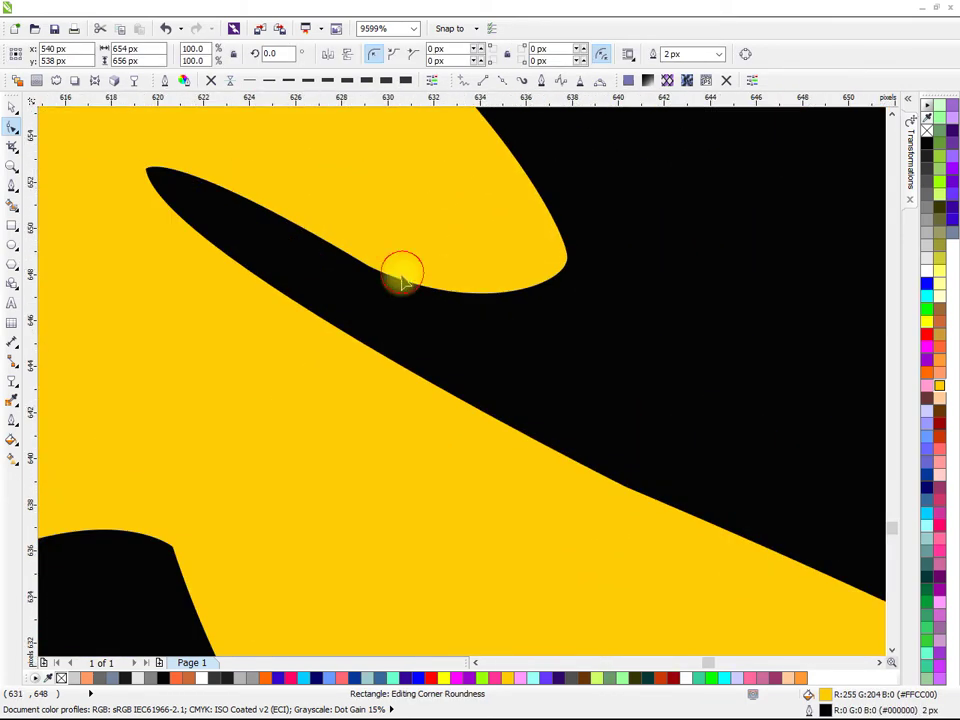
left_click(354, 285)
left_click_drag(475, 322, 470, 232)
left_click(572, 290)
left_click_drag(570, 289, 570, 263)
scroll(568, 259, "down", 3)
left_click(702, 280)
scroll(545, 279, "down", 1)
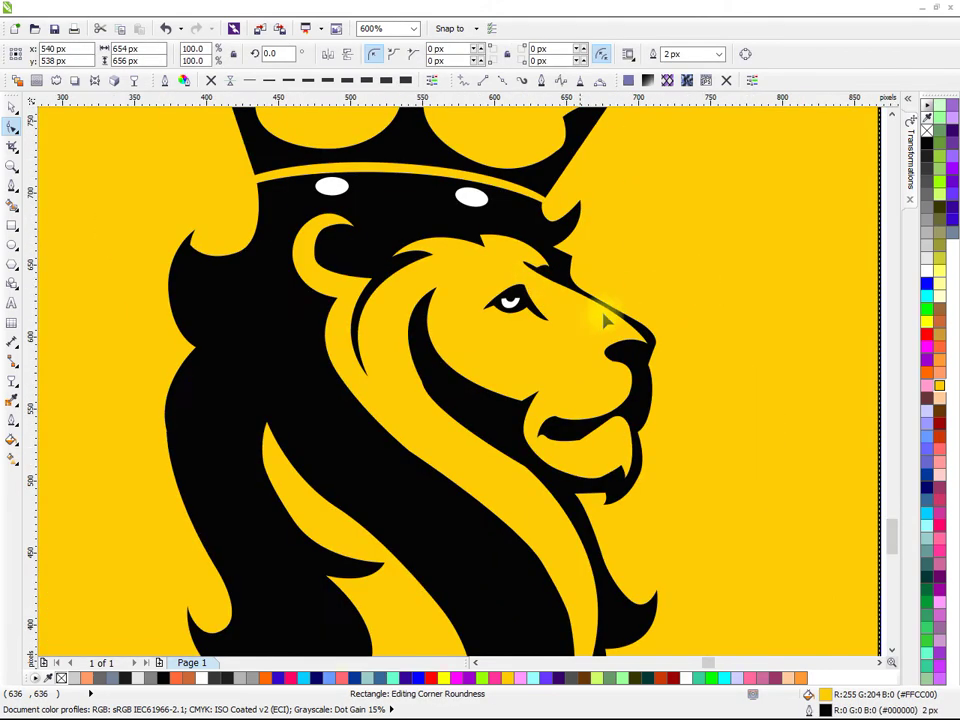
- Adjust the lower contour of the nose bridge around its node beneath the brow
left_click_drag(608, 316, 489, 303)
scroll(487, 305, "up", 1)
scroll(552, 317, "up", 1)
left_click(553, 315)
left_click_drag(422, 259, 540, 351)
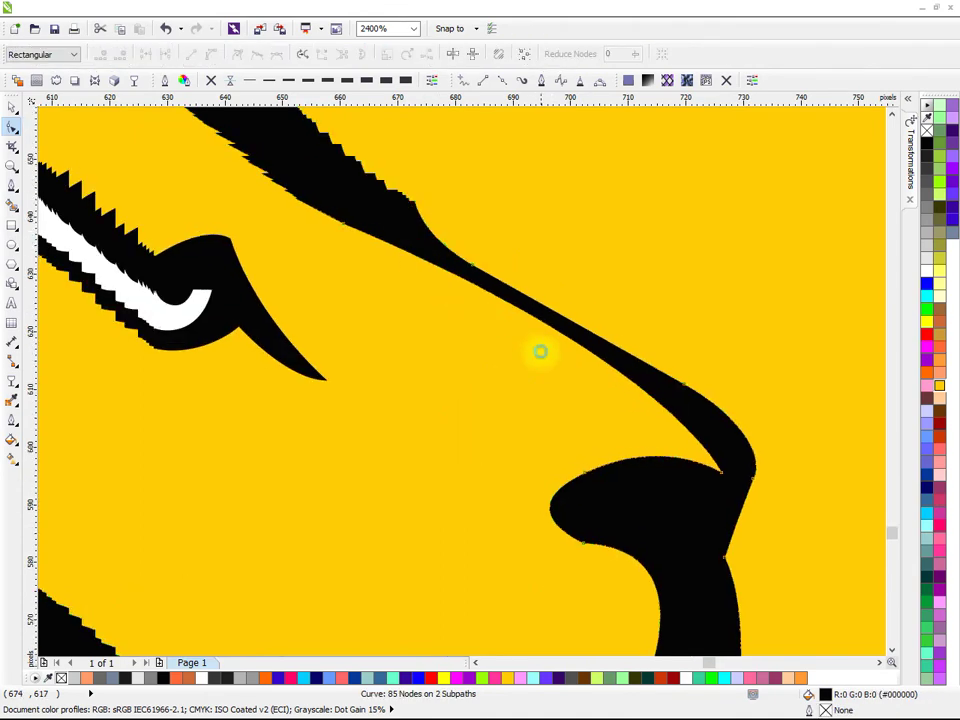
left_click(343, 223)
left_click_drag(670, 362, 657, 370)
- Round the nose tip by adjusting its node's handles and bowing the front edge outward down to the muzzle
scroll(663, 355, "down", 1)
scroll(697, 408, "up", 1)
scroll(690, 385, "up", 1)
left_click_drag(707, 399, 729, 358)
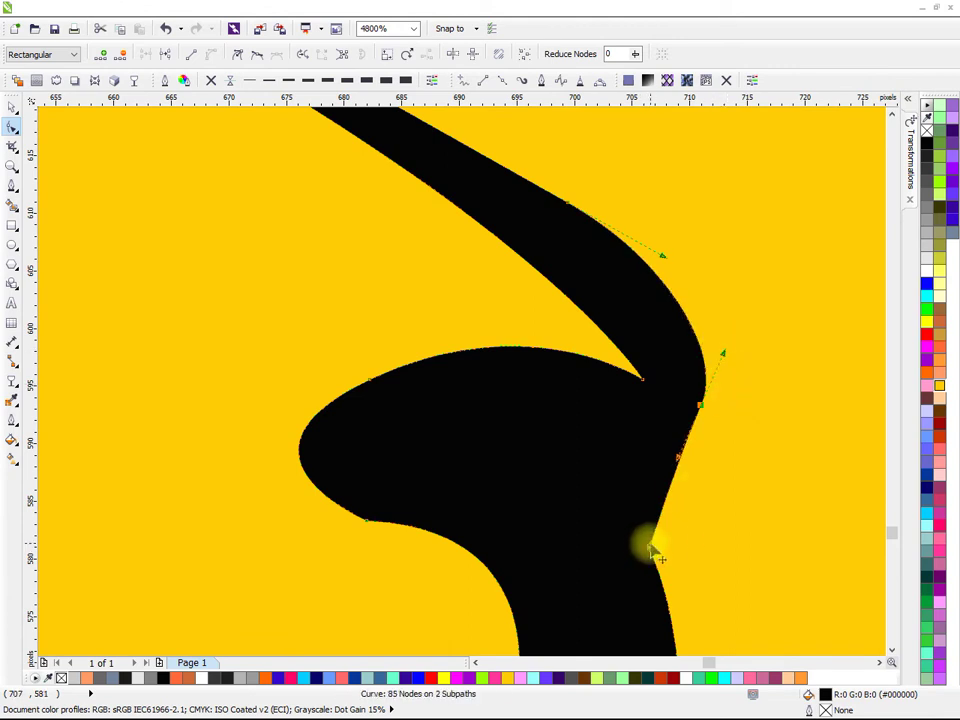
left_click_drag(676, 526, 676, 505)
left_click_drag(678, 457, 701, 388)
scroll(703, 387, "down", 1)
left_click(688, 335)
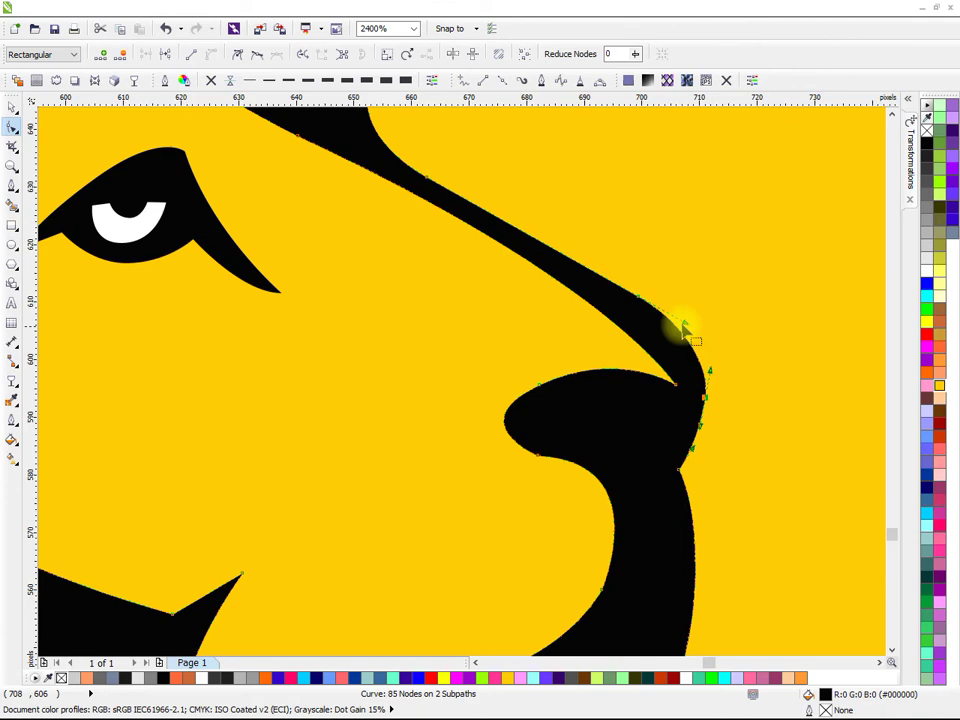
- Inspect the nose and muzzle contour and review the whole logo on its yellow background
scroll(648, 298, "down", 2)
left_click(632, 371)
left_click_drag(701, 381, 635, 362)
scroll(630, 371, "up", 2)
left_click(566, 390)
scroll(602, 333, "down", 2)
left_click_drag(426, 345, 564, 446)
scroll(505, 275, "down", 1)
left_click(12, 108)
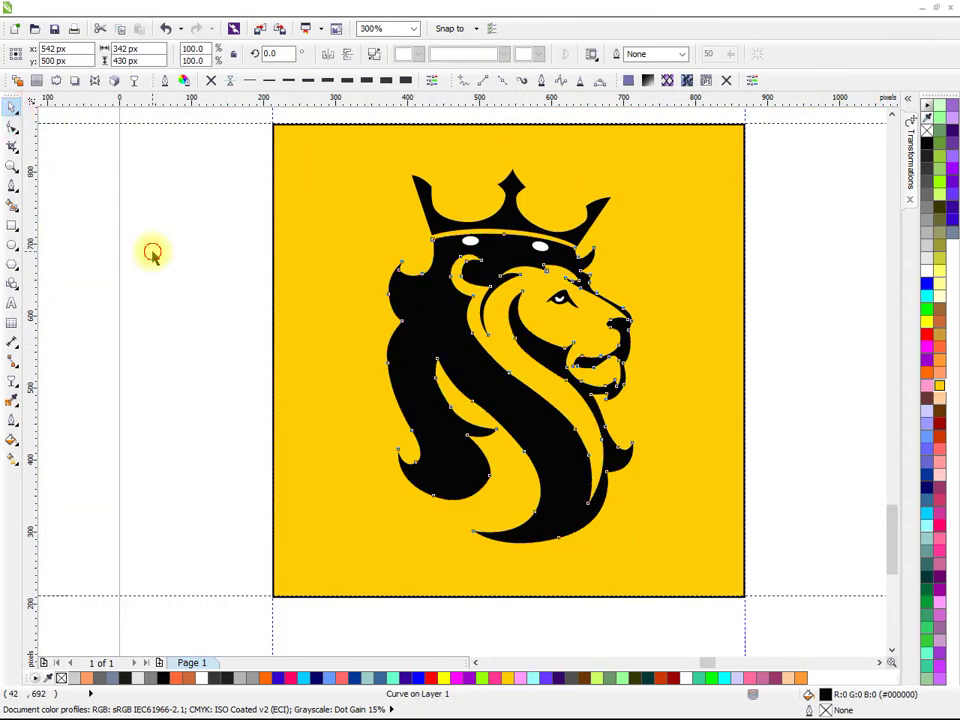
left_click(153, 257)
- Join the two white ovals on the band below the crown into one curve
scroll(540, 250, "up", 1)
left_click(541, 248)
left_click(402, 236, "shift")
left_click(467, 55)
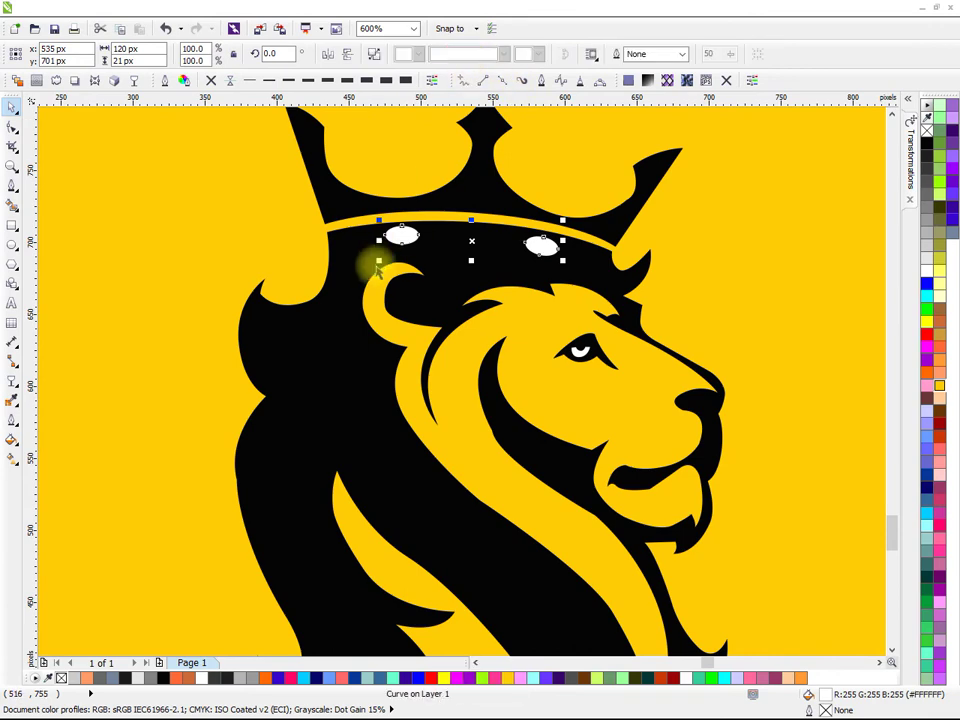
- Cut the joined ovals out of the black mane shape and delete the leftover white ovals
left_click(356, 272, "shift")
left_click(487, 53)
left_click(538, 248)
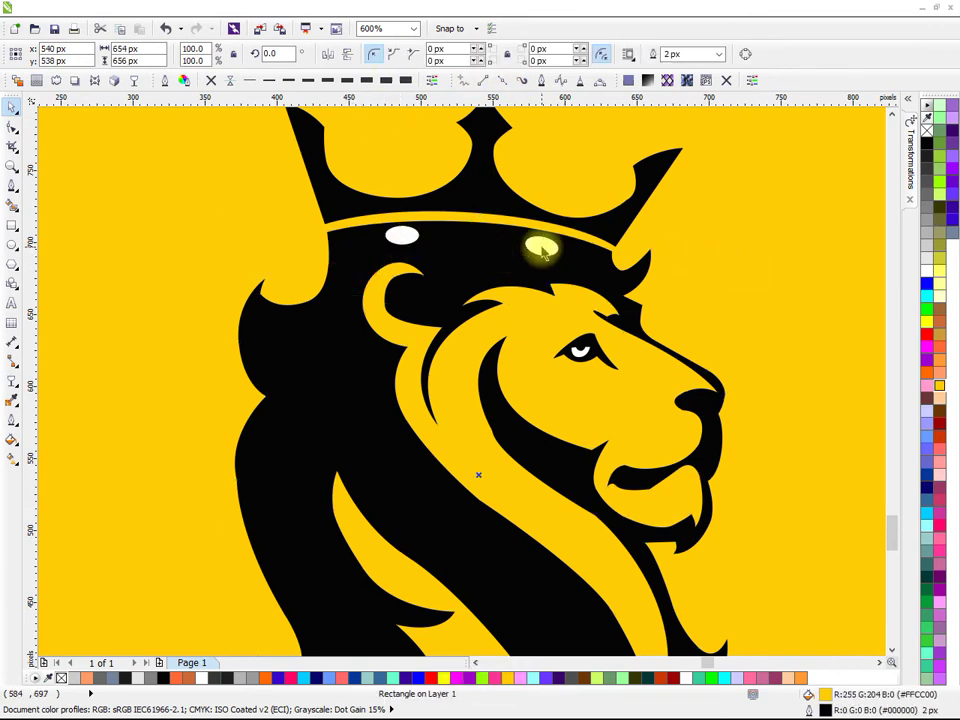
key("Delete")
scroll(627, 248, "up", 1)
left_click(350, 322)
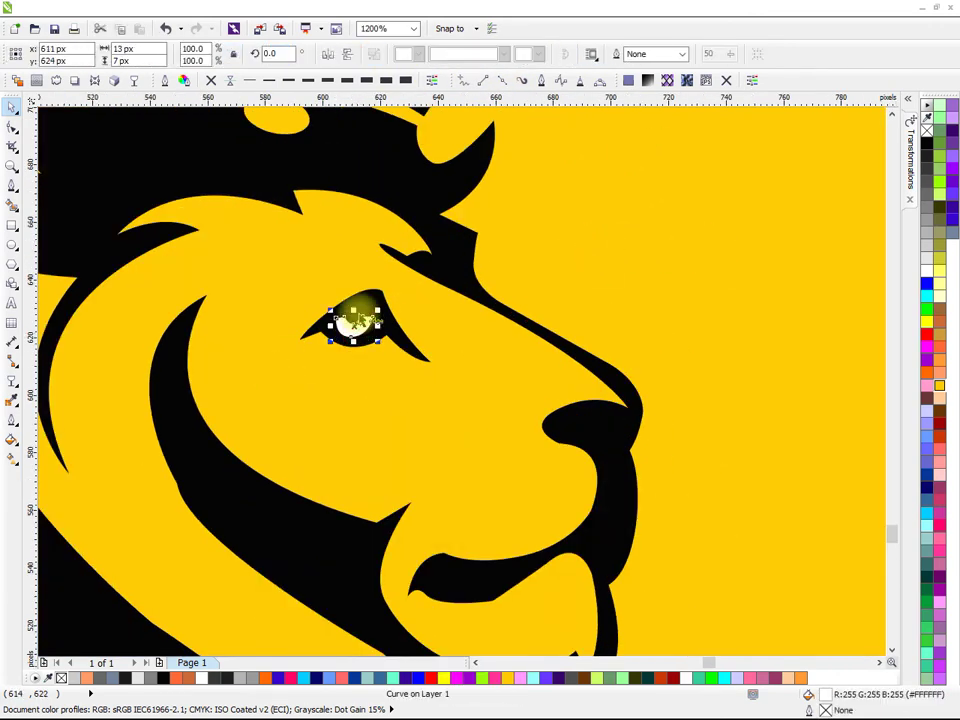
scroll(350, 322, "up", 2)
left_click(10, 128)
left_click(345, 350)
key("Delete")
key("ctrl+z")
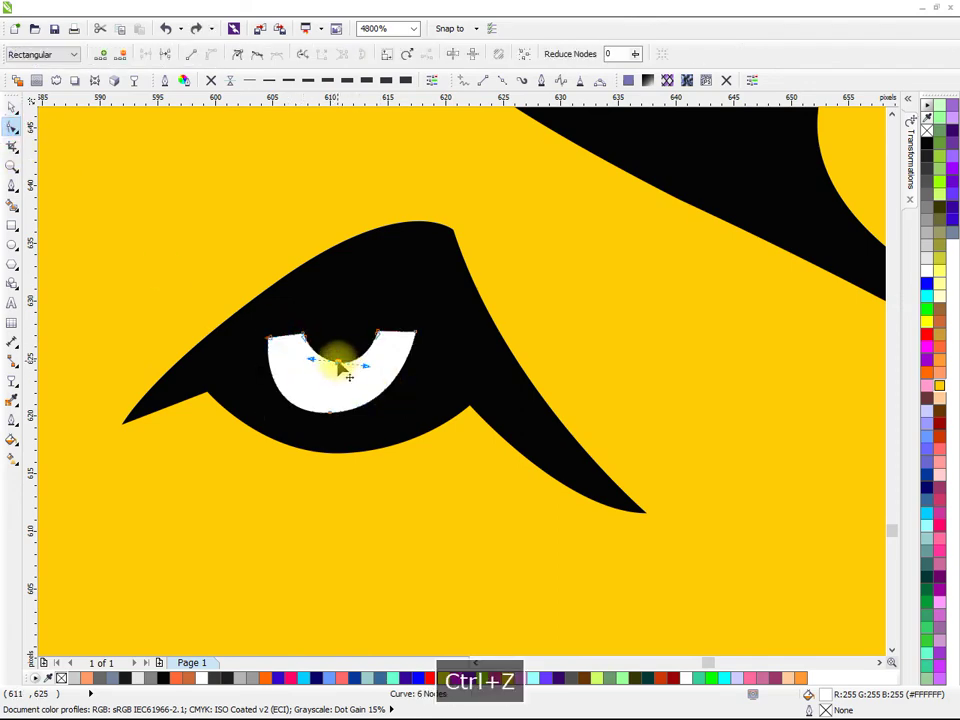
left_click_drag(349, 376, 352, 360)
scroll(338, 350, "down", 5)
left_click(380, 460)
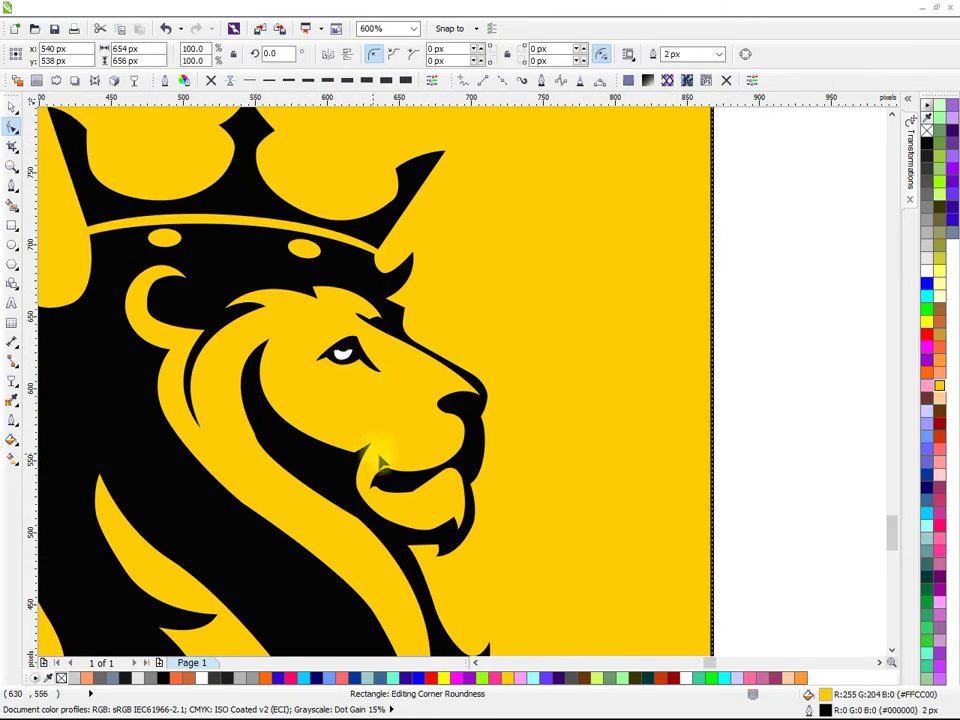
key("ctrl+z")
- Thin the white eye highlight into a narrow crescent by lowering its inner arc and moving its inner corners outward
scroll(340, 360, "up", 3)
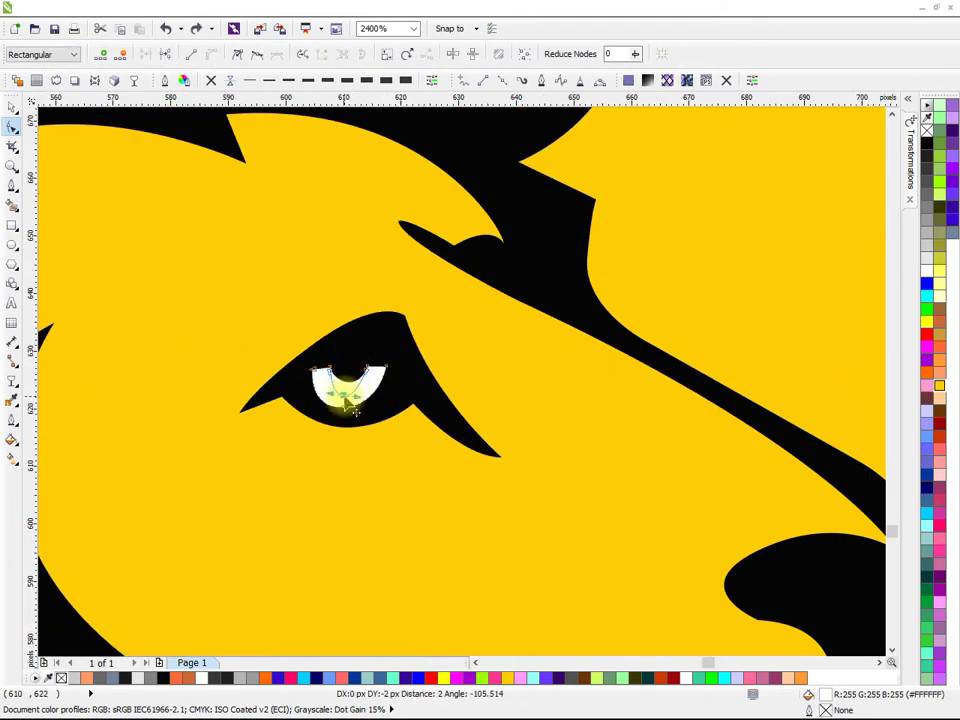
scroll(349, 399, "up", 2)
left_click_drag(349, 399, 433, 401)
left_click_drag(425, 288, 452, 285)
left_click_drag(262, 285, 237, 276)
scroll(240, 278, "down", 6)
left_click(11, 108)
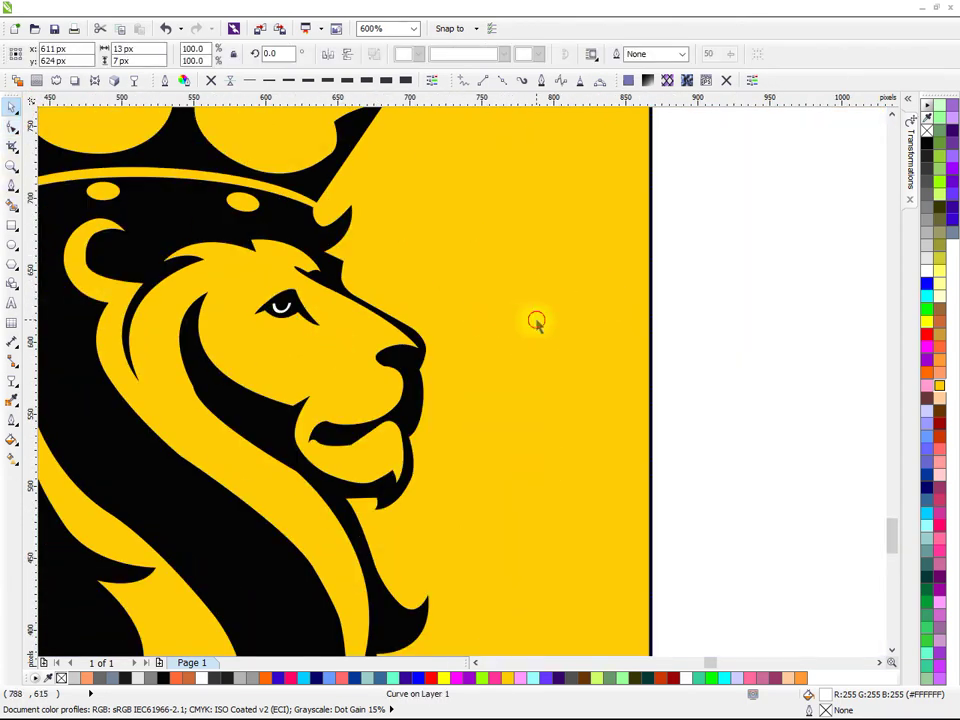
left_click(536, 326)
- Cut the white highlight out of the black eye shape and delete the leftover white crescent
scroll(542, 346, "down", 1)
scroll(416, 320, "up", 3)
left_click(383, 367)
left_click(395, 333, "shift")
left_click(487, 57)
left_click(465, 333)
key("Delete")
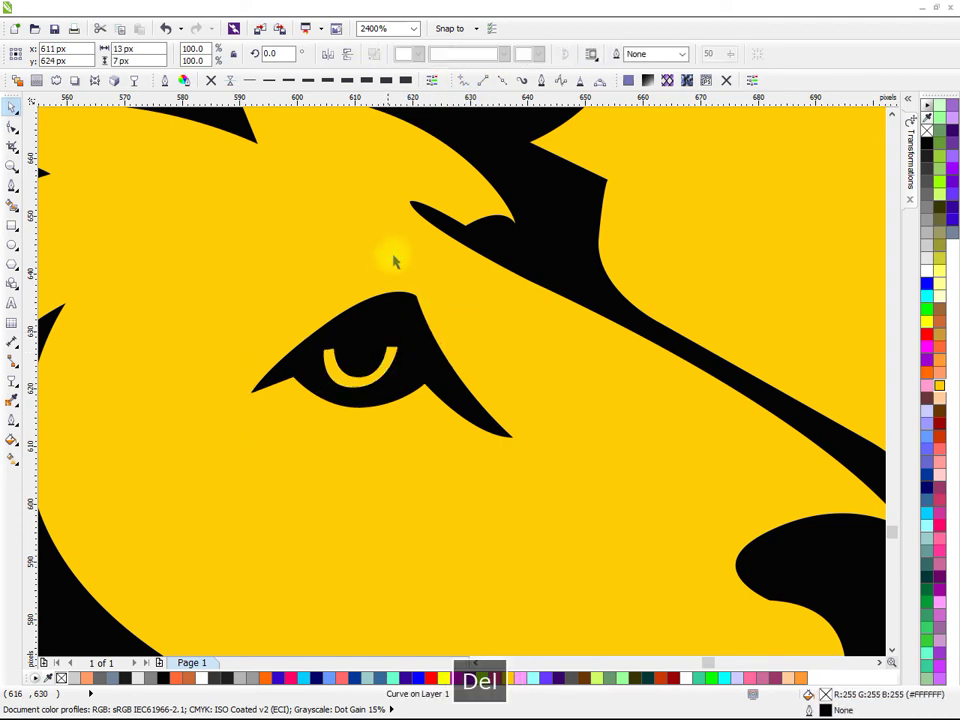
- Recolour the mane shape and the crown dark teal, R0 G51 B51 (#003333)
scroll(390, 260, "down", 3)
scroll(600, 310, "down", 1)
mouse_move(597, 305)
left_mouse_down()
mouse_move(498, 307)
mouse_move(563, 306)
left_mouse_up()
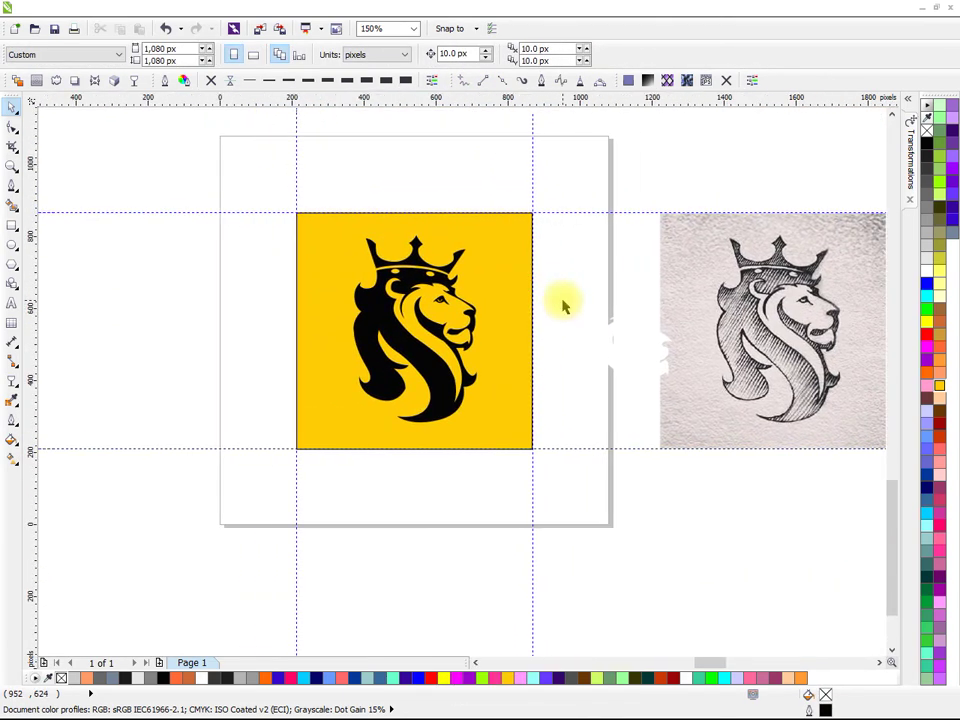
scroll(550, 318, "up", 1)
scroll(524, 335, "down", 1)
left_click(394, 396)
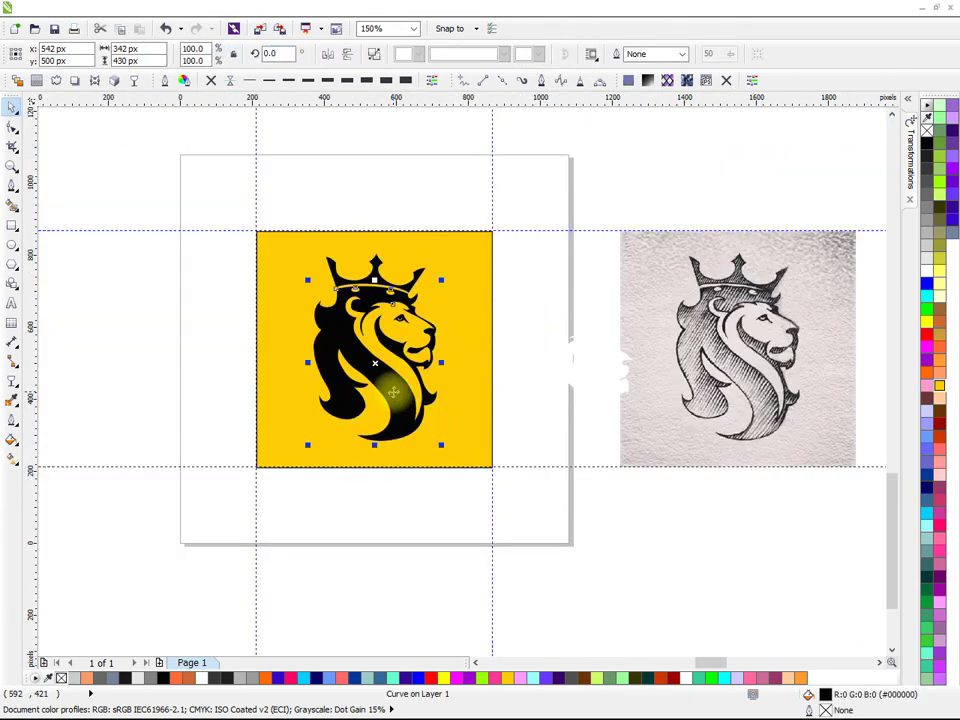
left_click(926, 576)
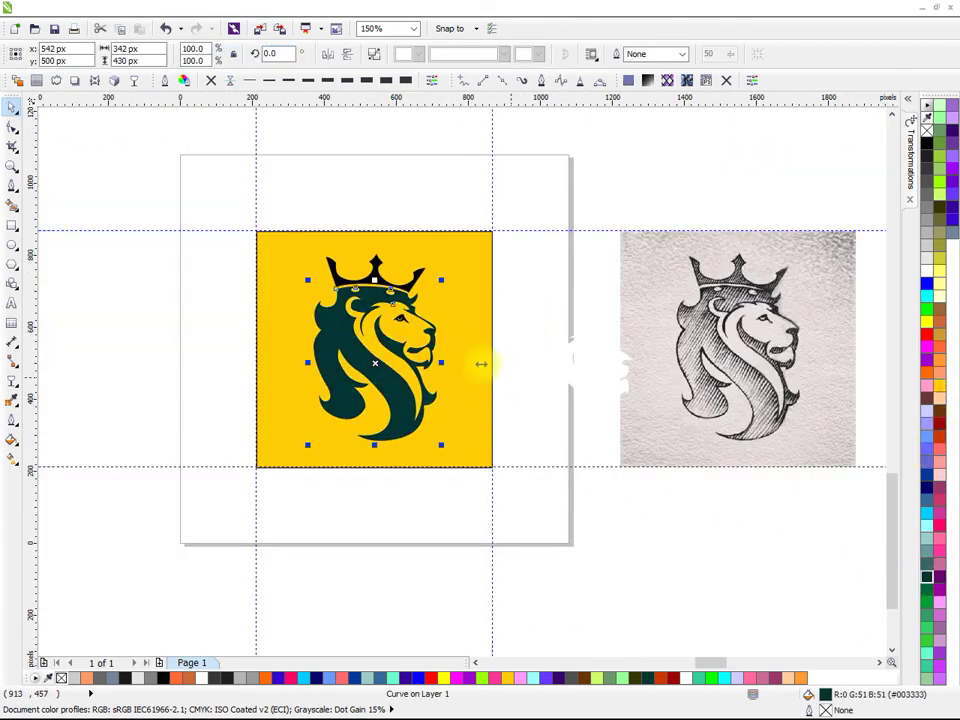
left_click_drag(199, 193, 500, 475)
left_click(928, 577)
key("Escape")
- Inspect the crown's nodes around the right spike and review the recoloured logo on the yellow square
scroll(368, 239, "up", 1)
scroll(427, 348, "up", 1)
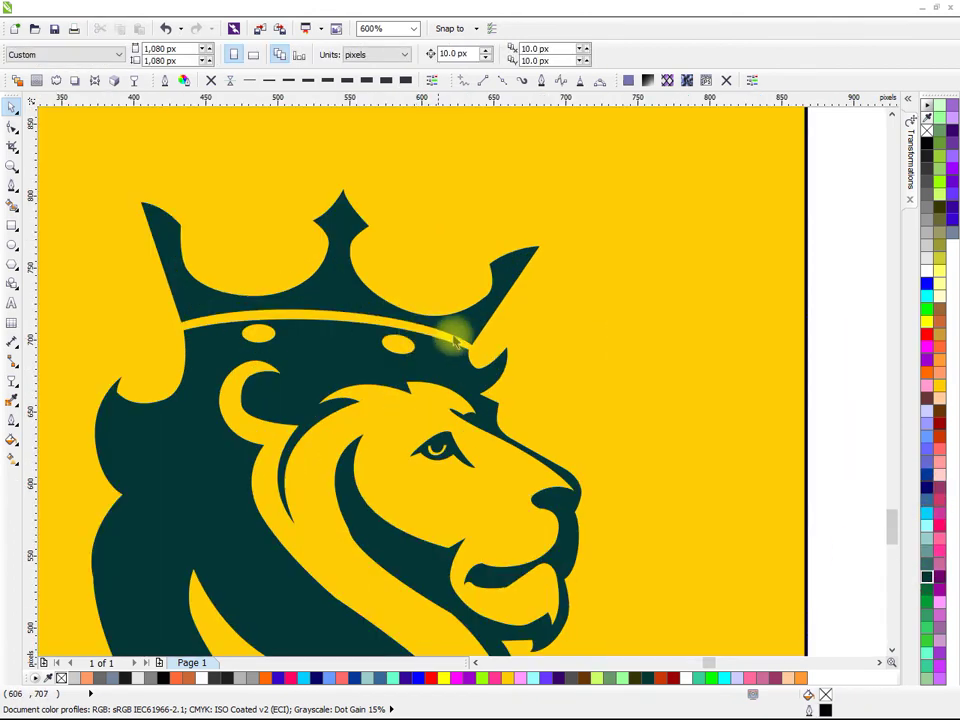
left_click(455, 340)
left_click(12, 127)
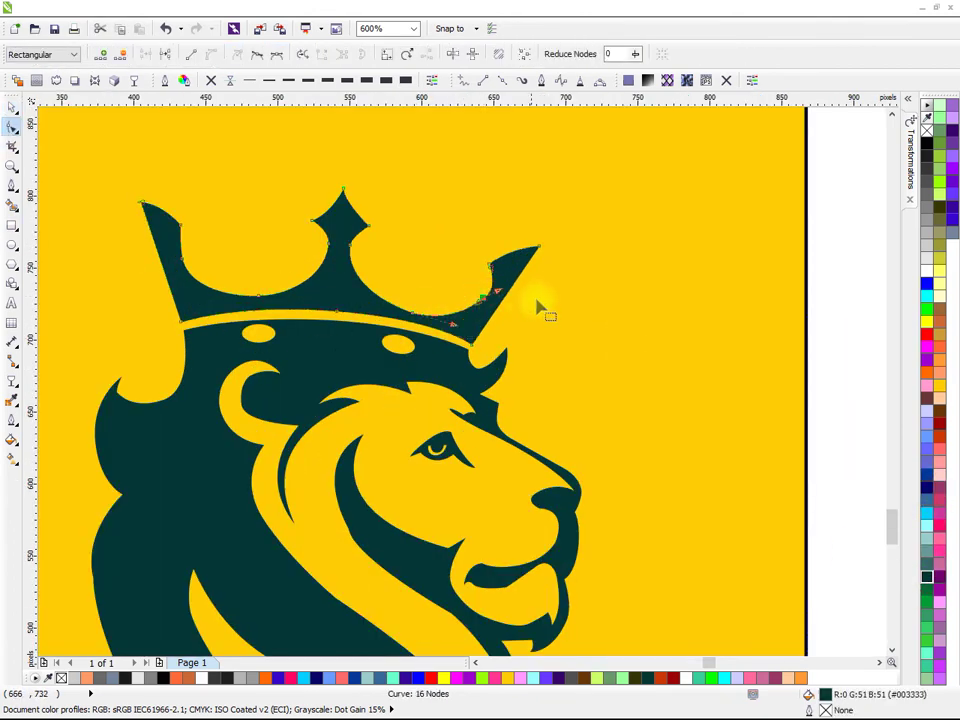
scroll(540, 311, "down", 1)
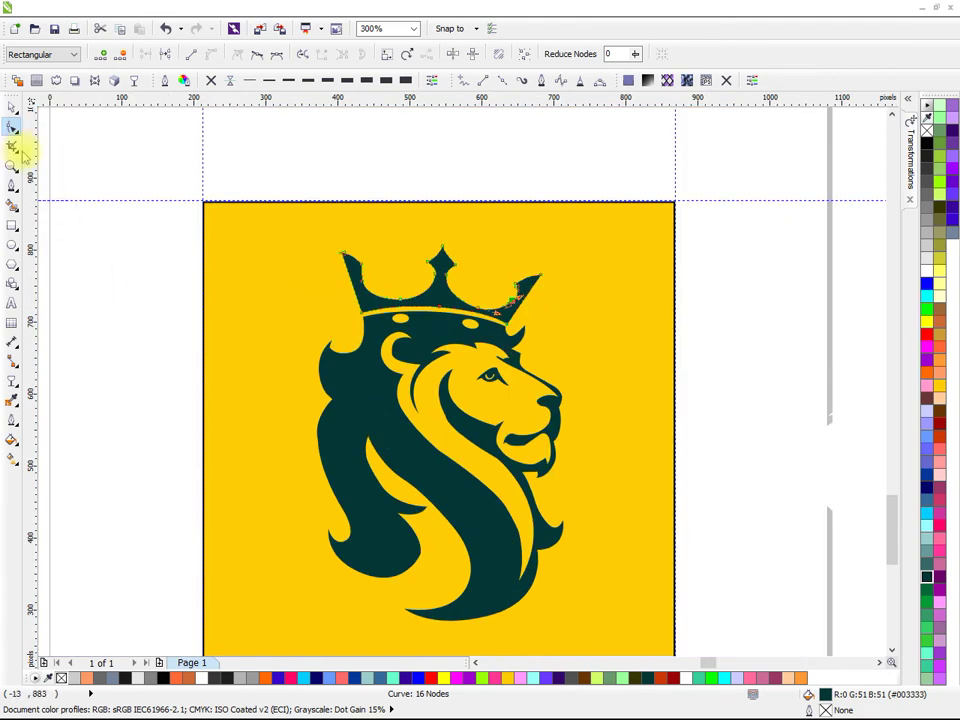
left_click(12, 109)
left_click_drag(622, 455, 629, 394)
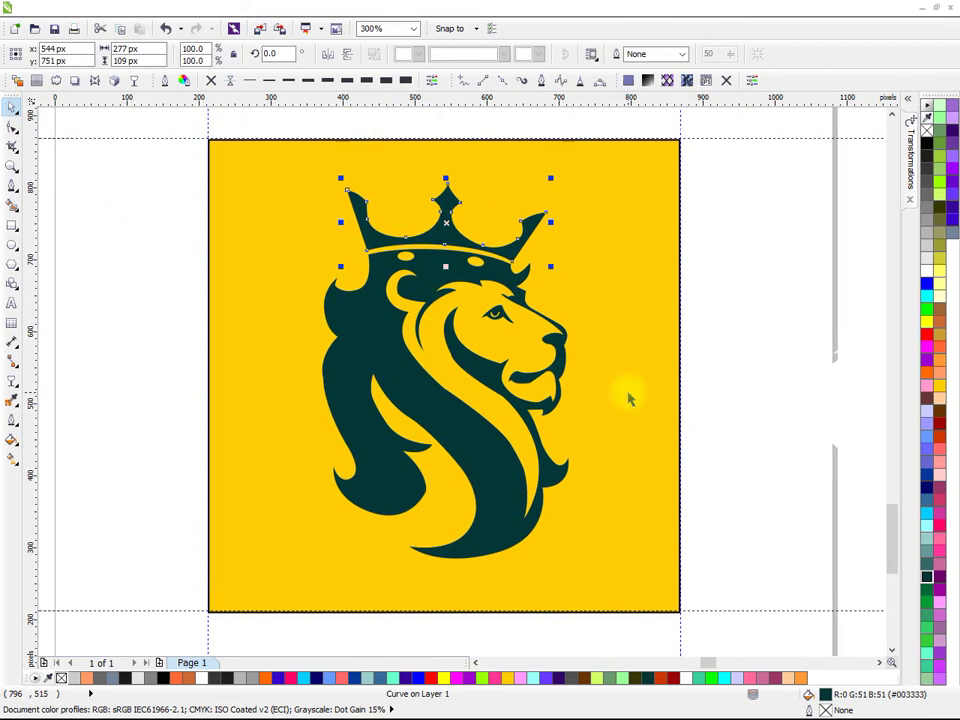
- Remove the black outline from the yellow background square and delete the stray white shape covering the page's edge beside it
left_click(645, 302)
left_click(211, 81)
left_click(789, 370)
left_click_drag(755, 319, 765, 340)
key("Delete")
scroll(756, 394, "down", 1)
scroll(701, 396, "up", 1)
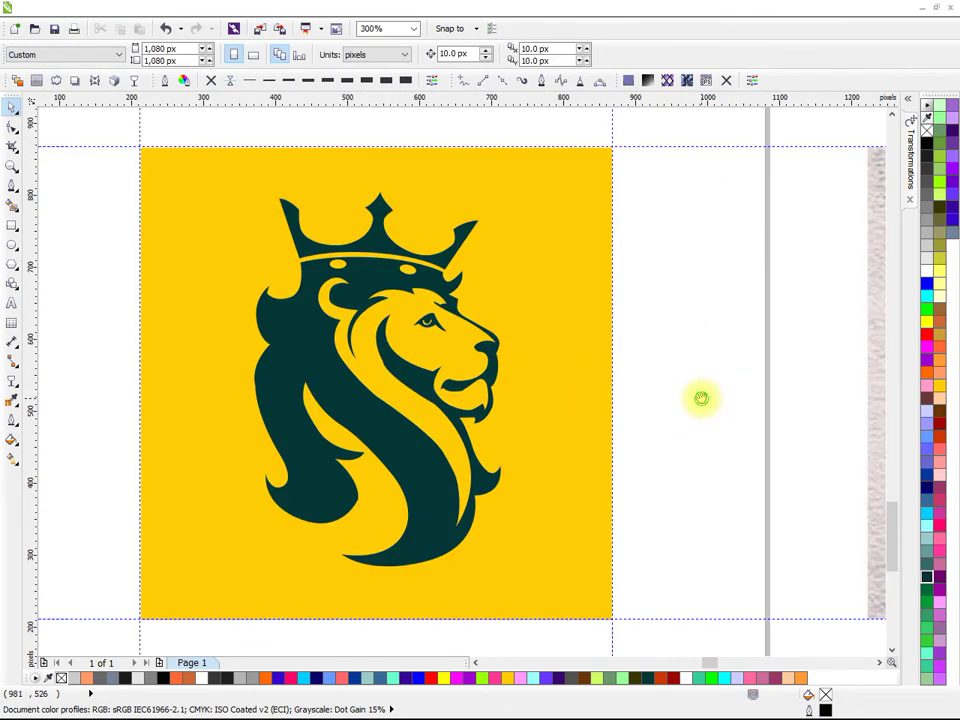
- Recolour the whole lion logo, crown included, from the palette with the very dark grey just lighter than black
left_click(352, 292)
left_click_drag(94, 171, 690, 615)
left_click(688, 405)
left_click_drag(696, 433, 742, 420)
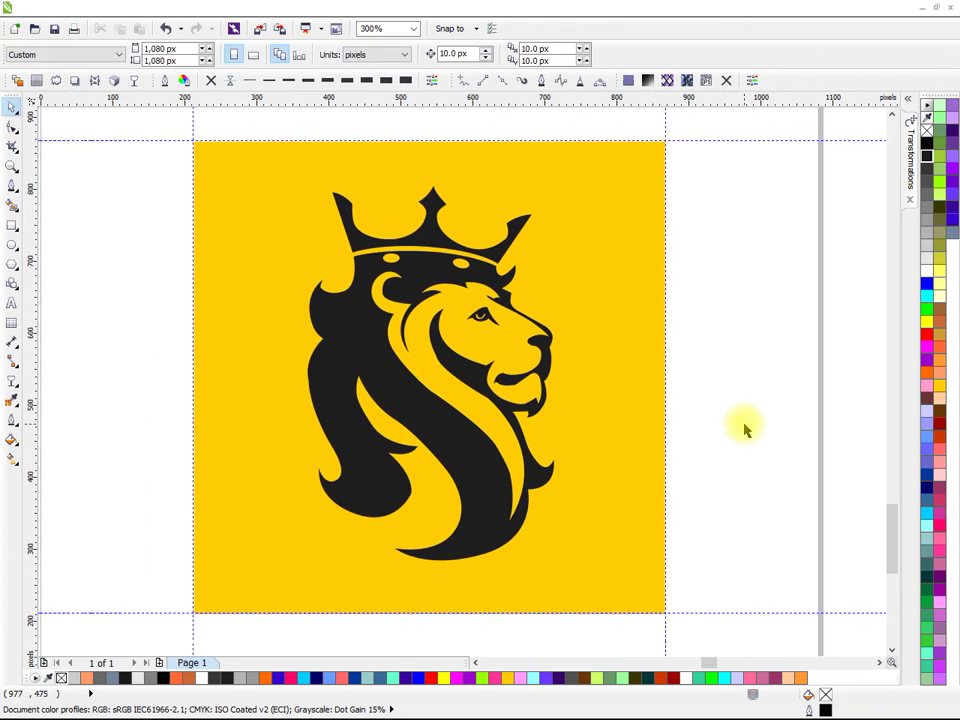